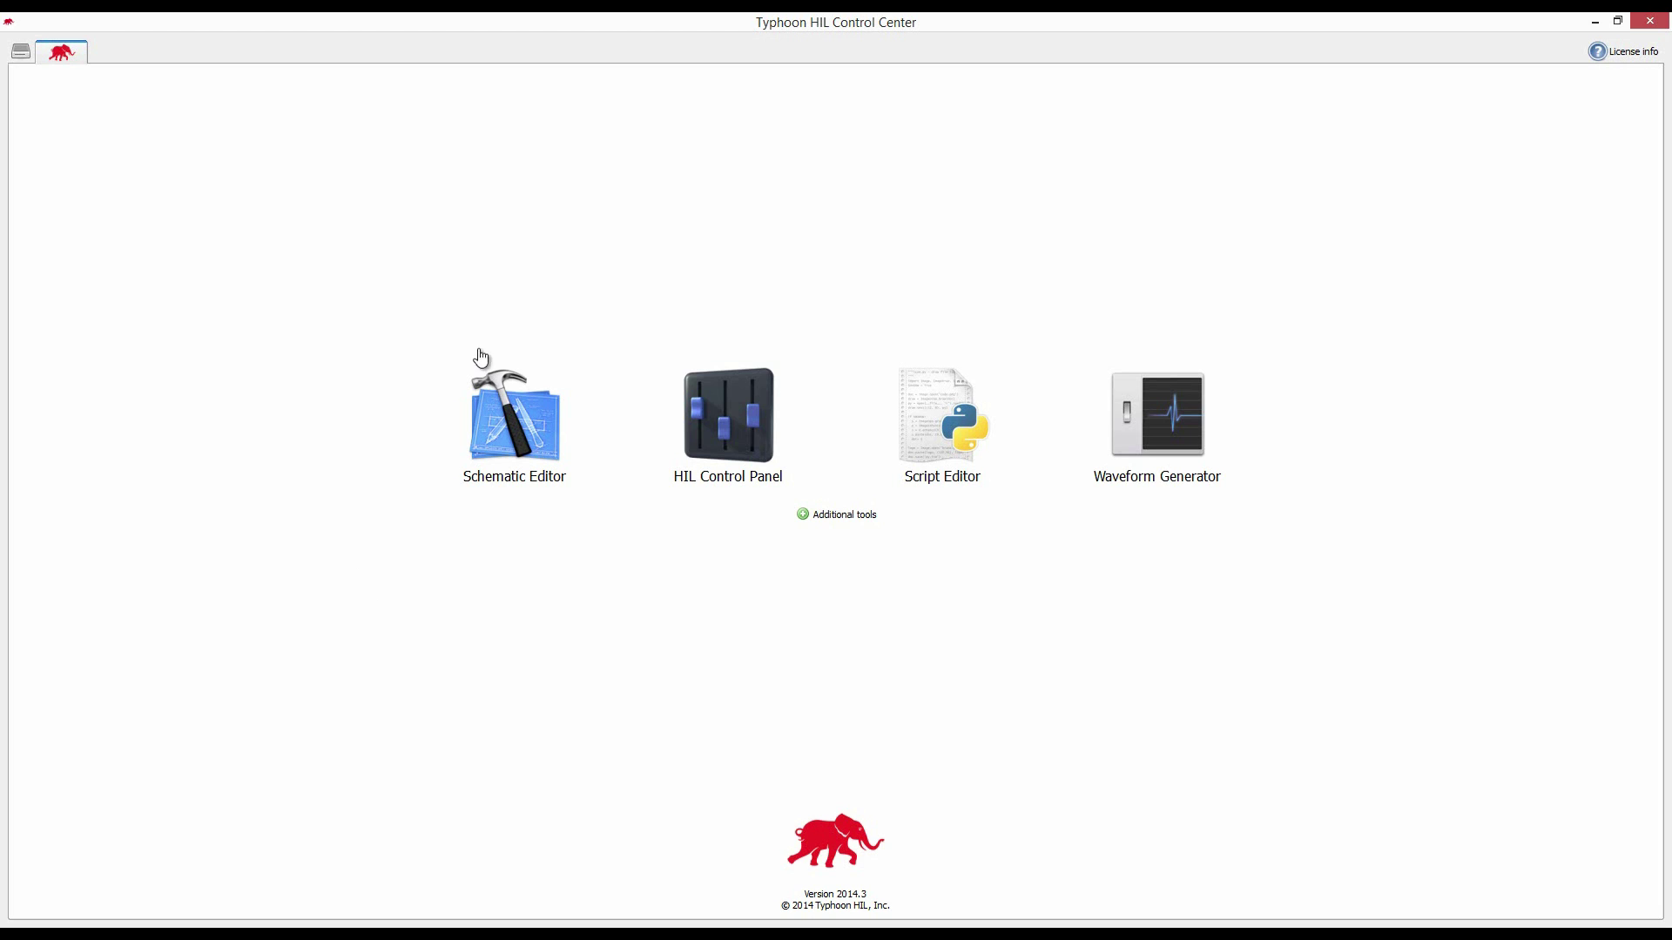
Open the Simple_ugrid example model from the models folder in Schematic Editor
left_click(520, 466)
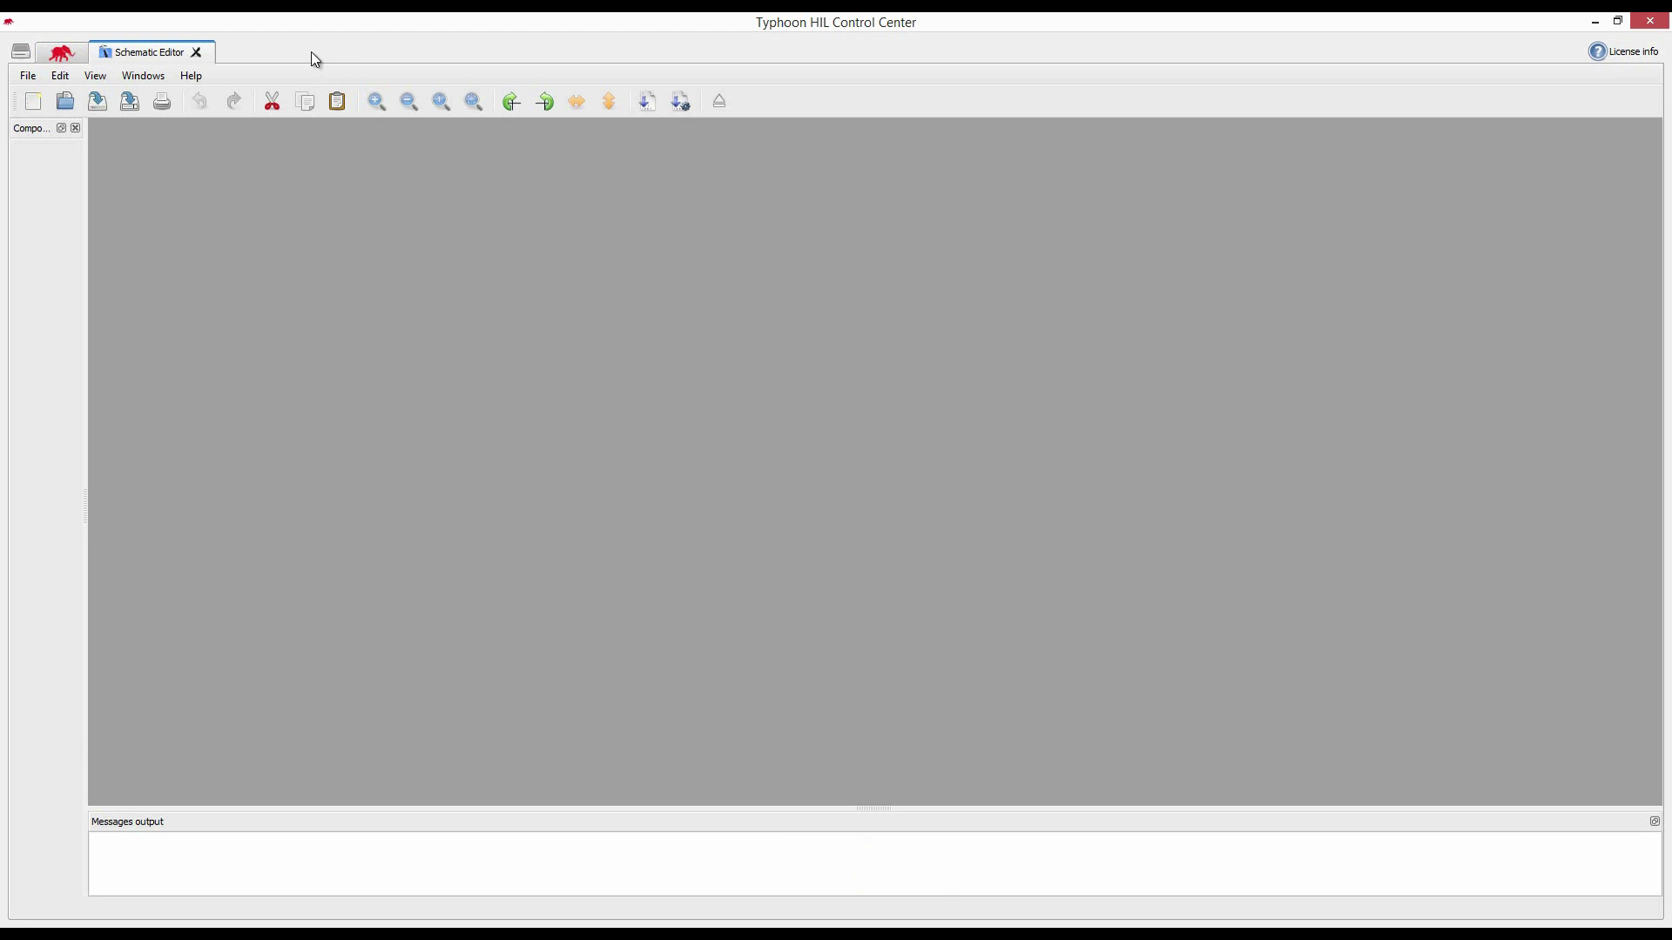
left_click(65, 101)
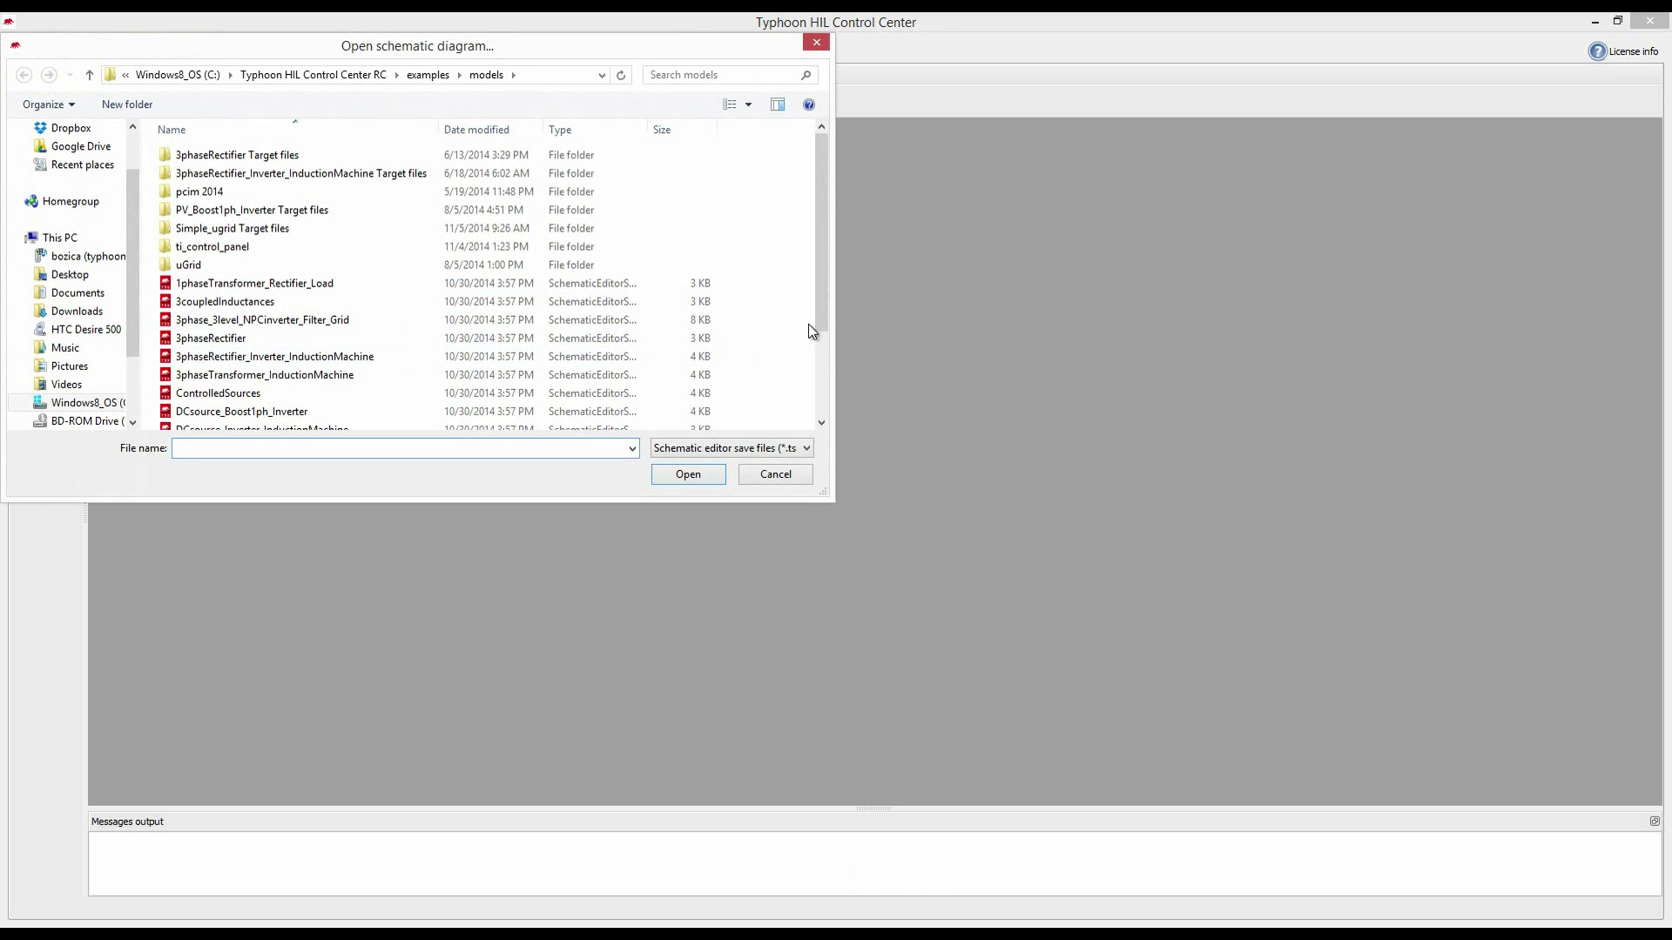
left_click_drag(819, 314, 807, 422)
left_click(369, 384)
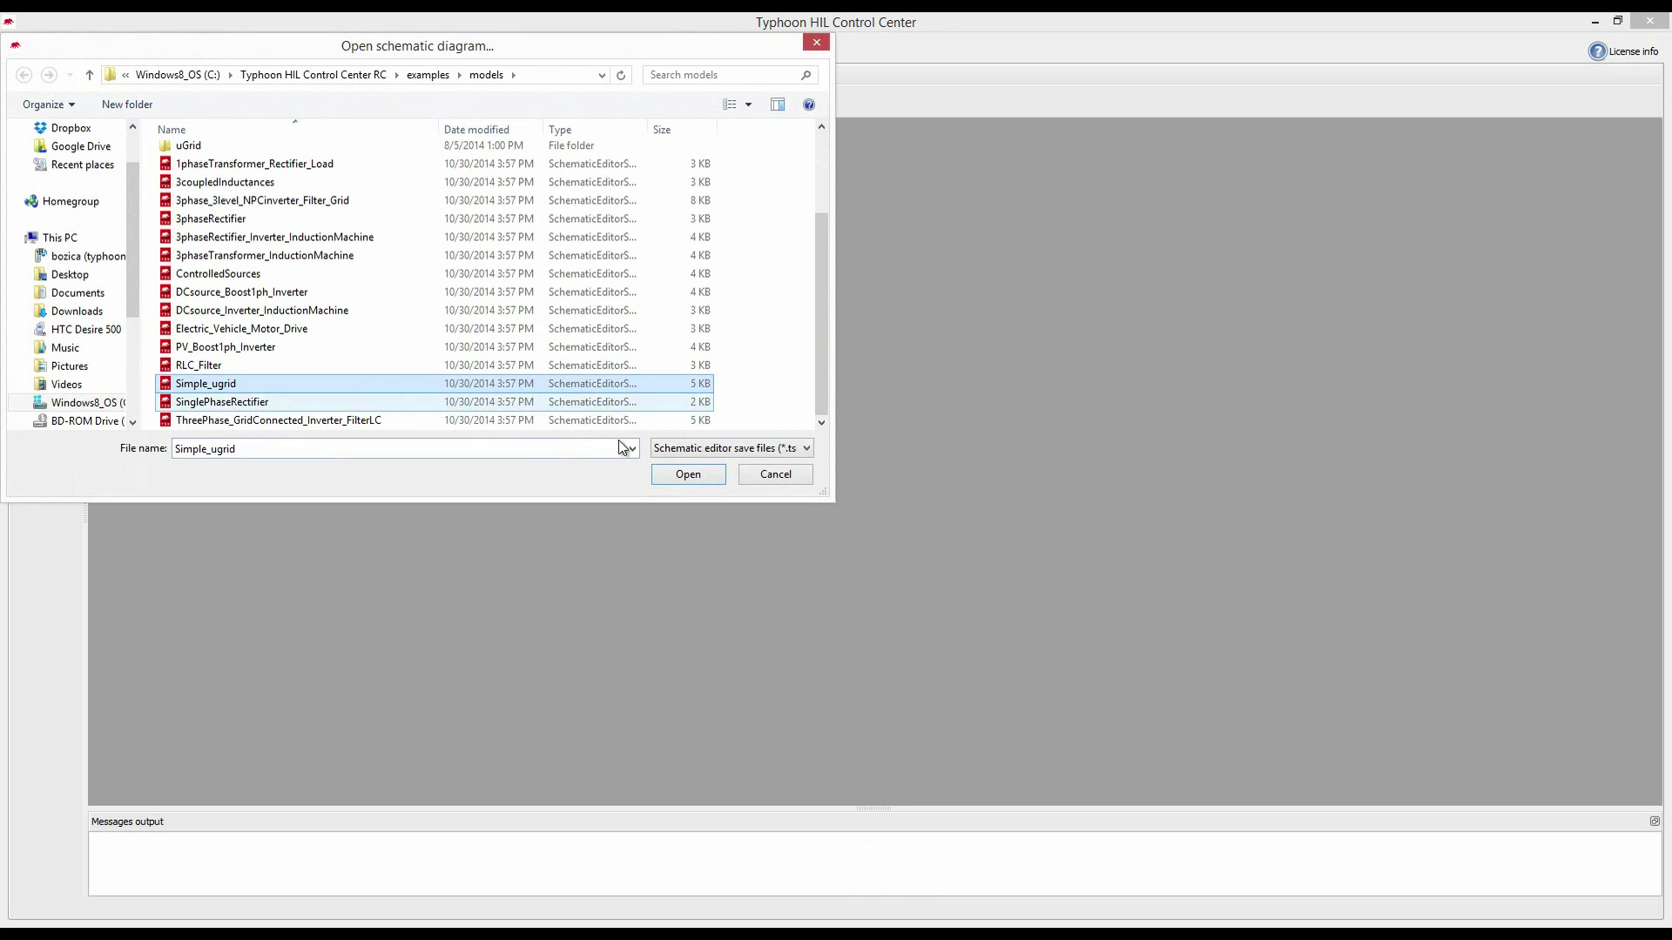
left_click(680, 477)
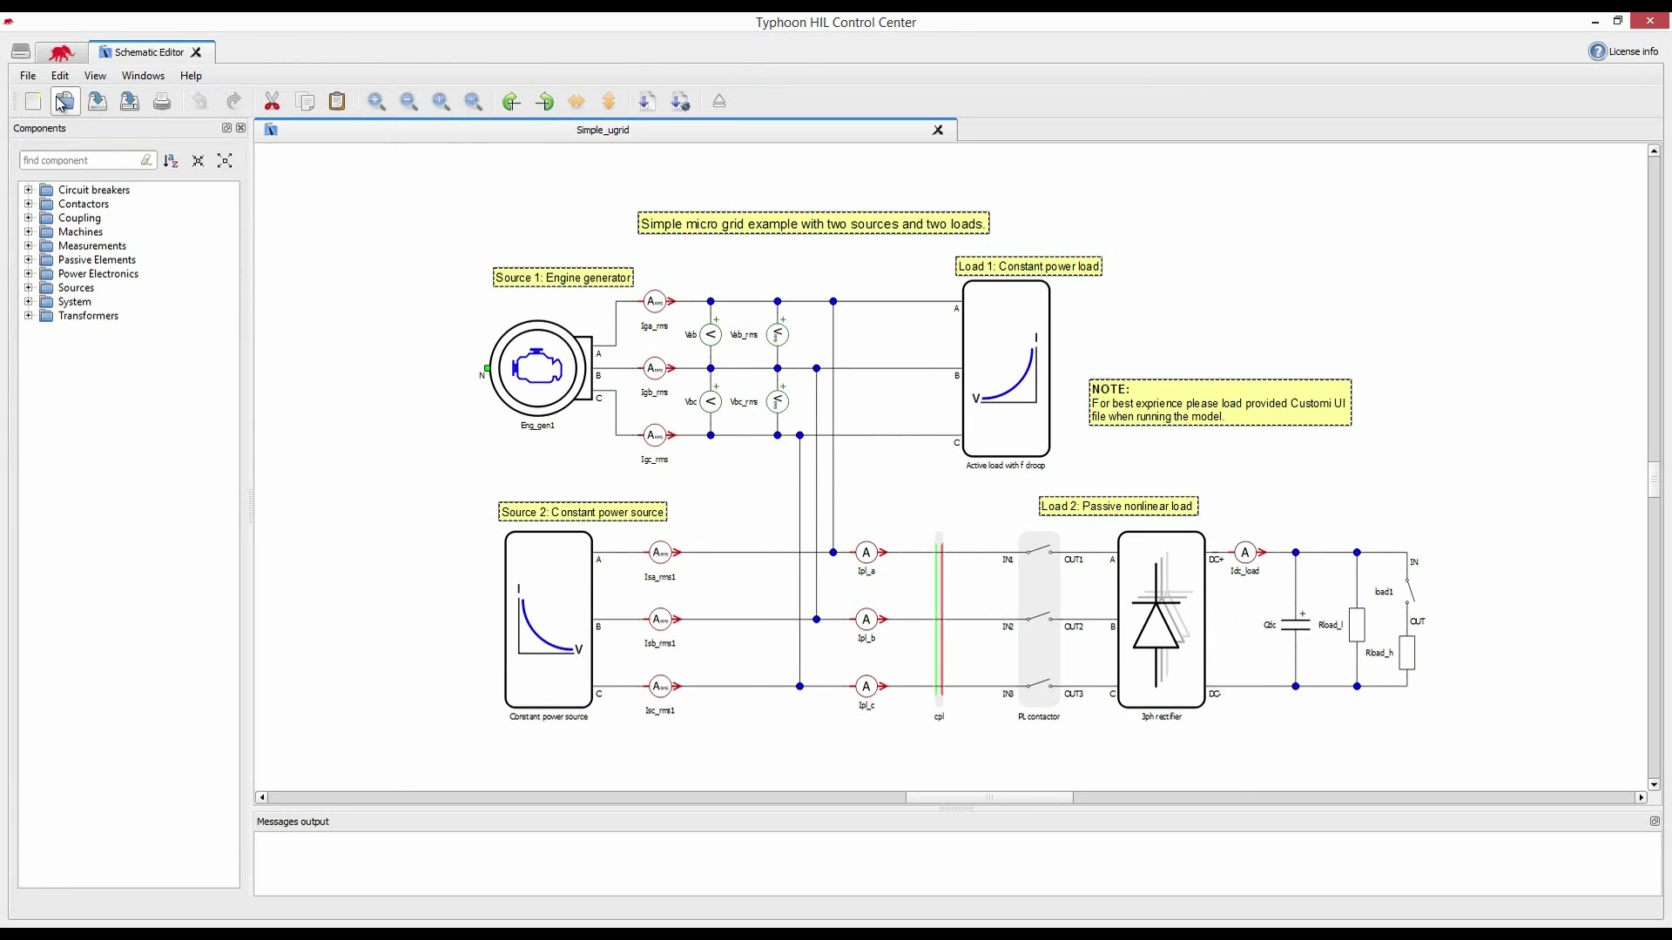
left_click(20, 52)
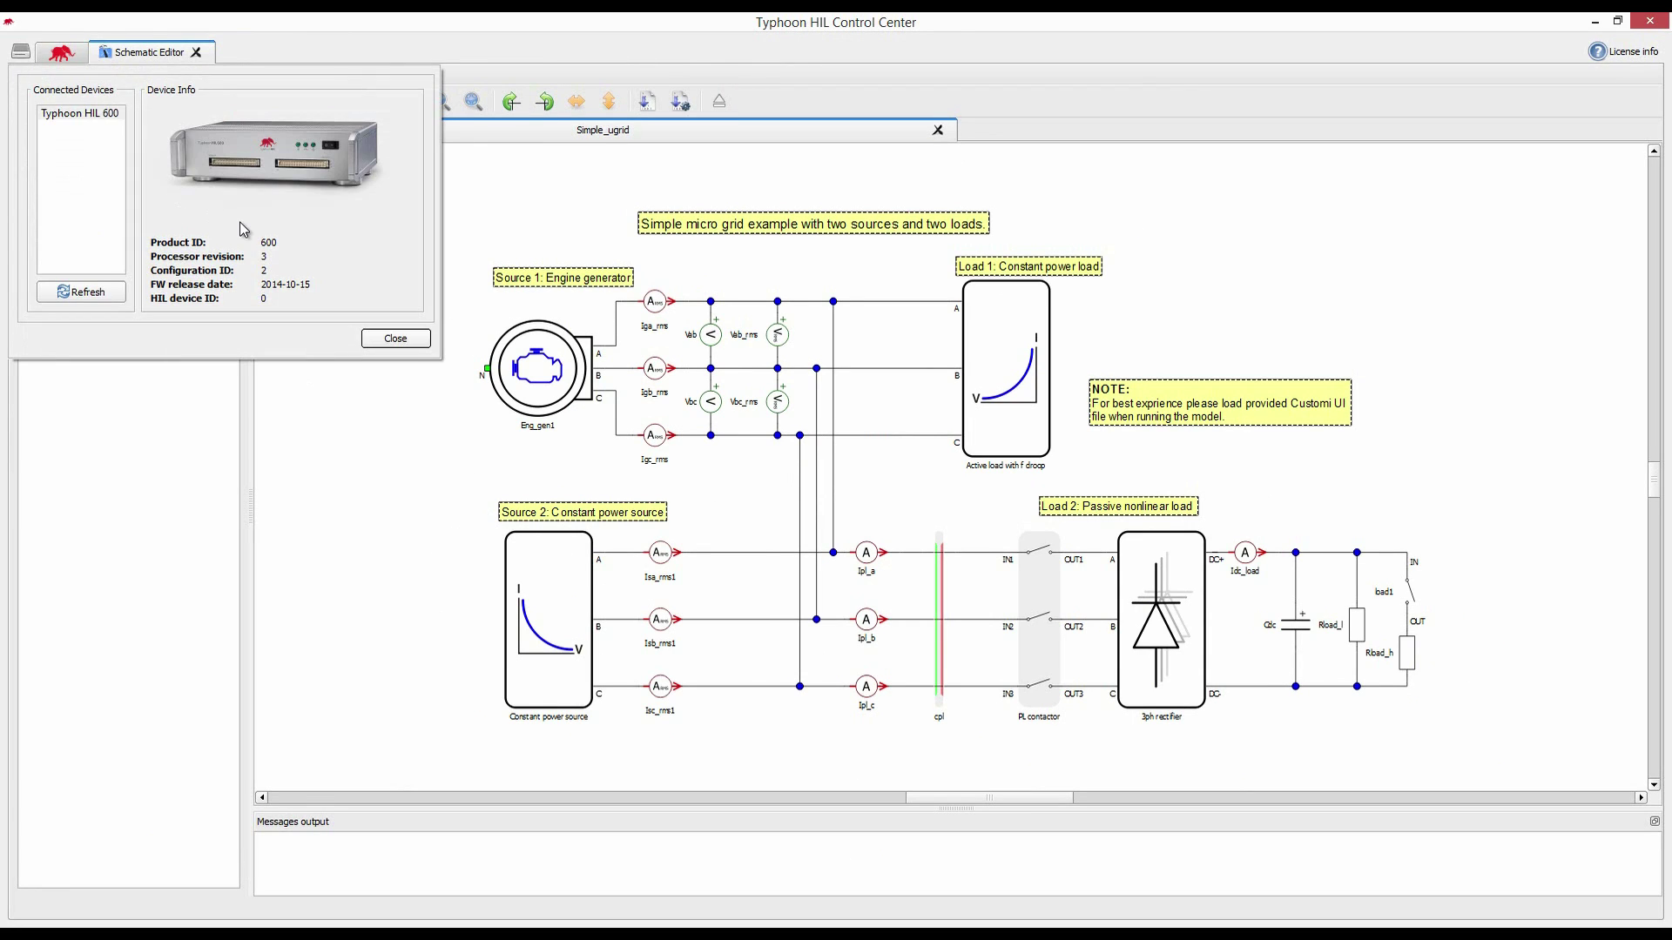
left_click(396, 339)
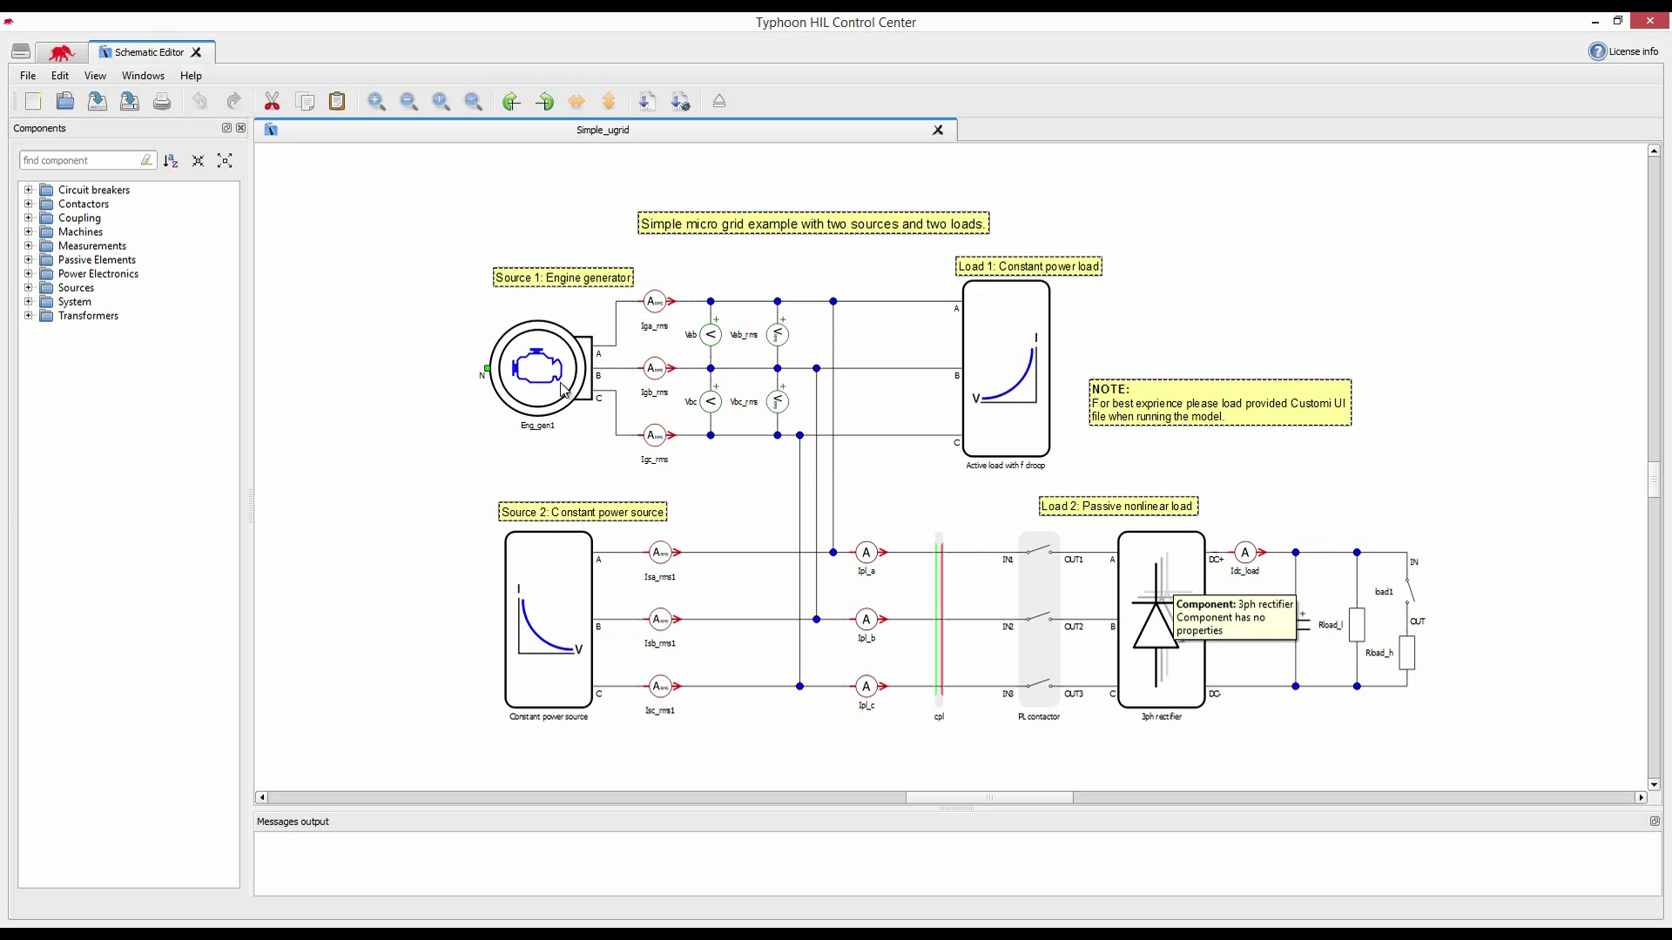
mouse_move(565, 391)
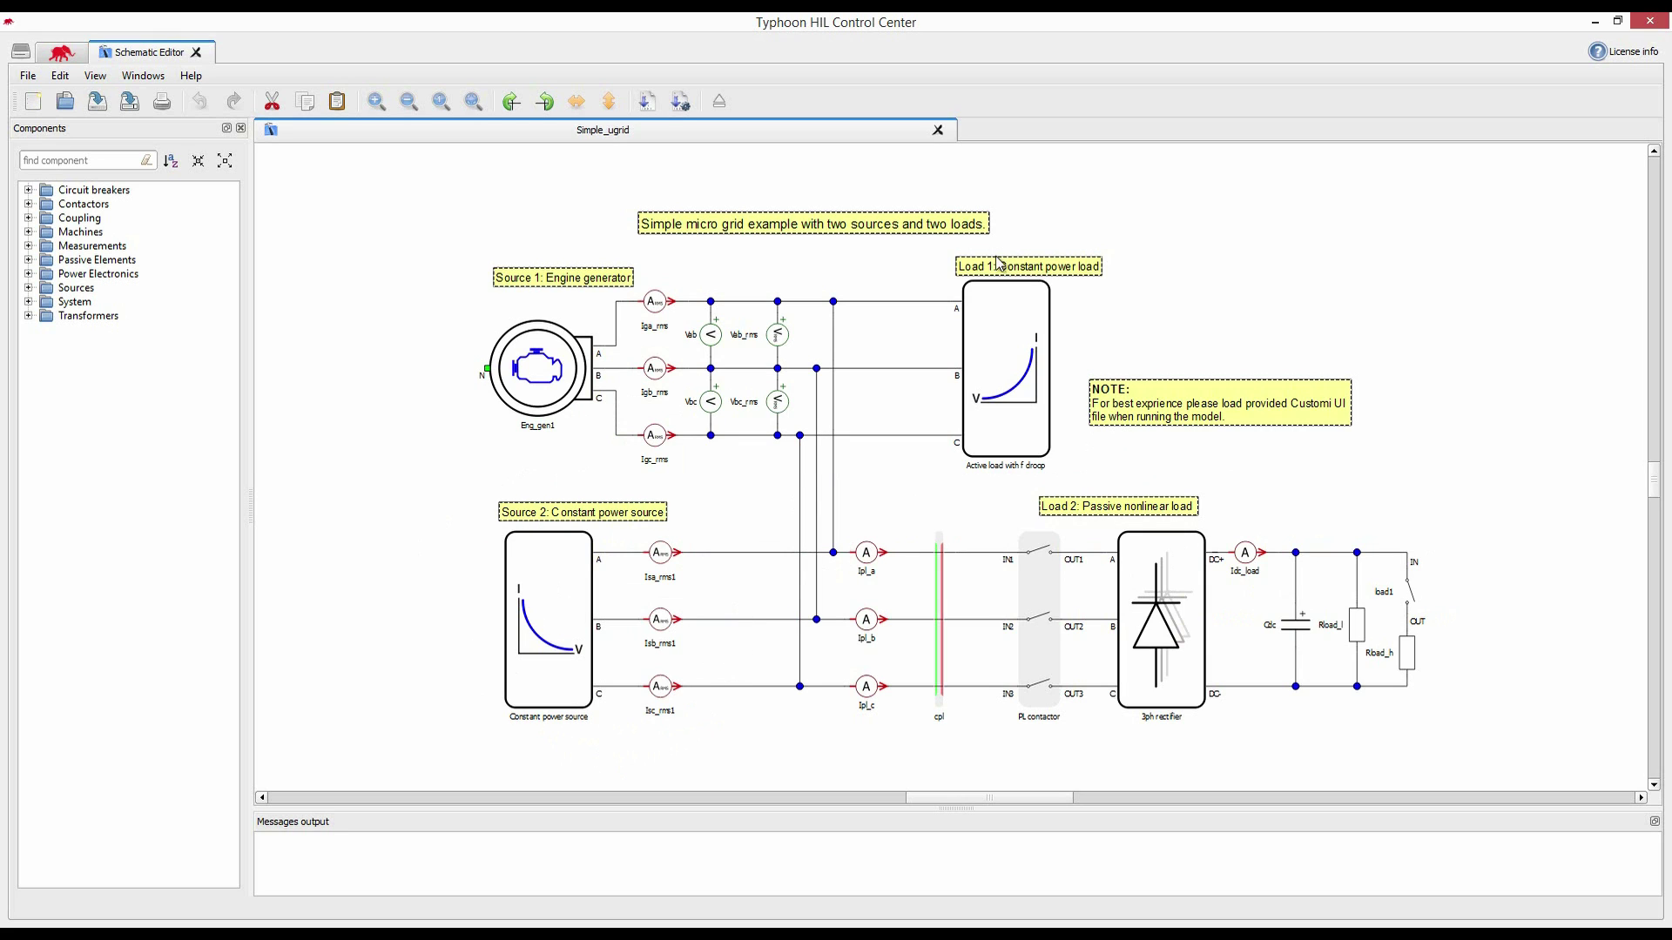
double_click(975, 411)
Review the active load's f_droop_50Hz.csv frequency droop curve on the V-F droop tab and accept
left_click(783, 438)
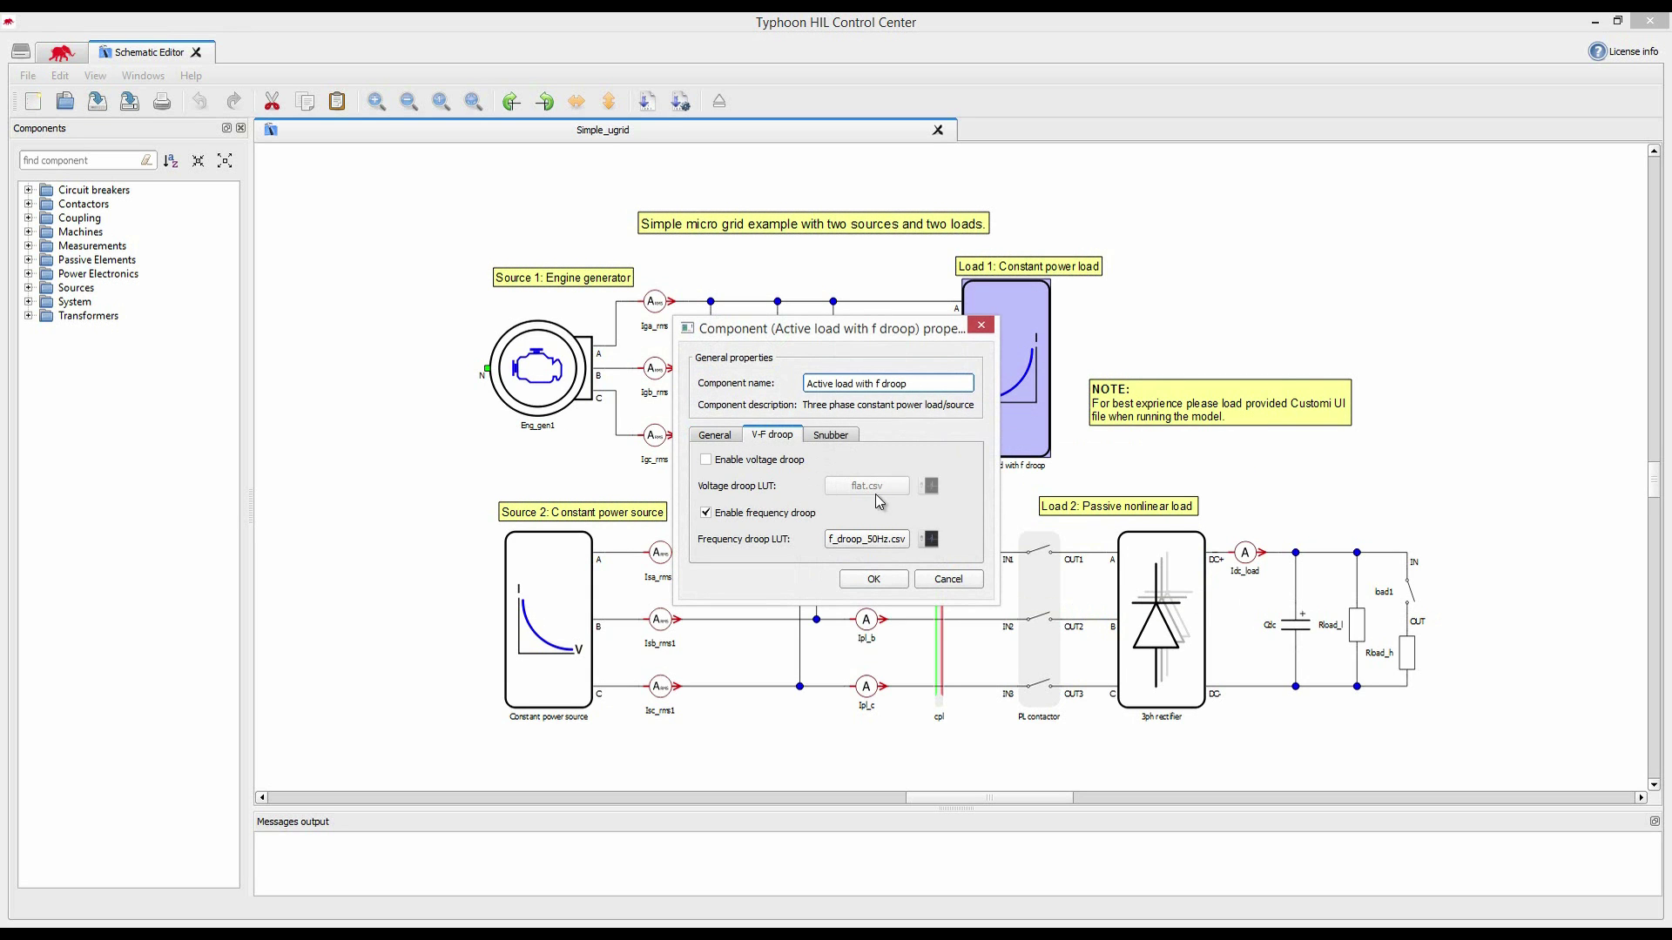
left_click(915, 545)
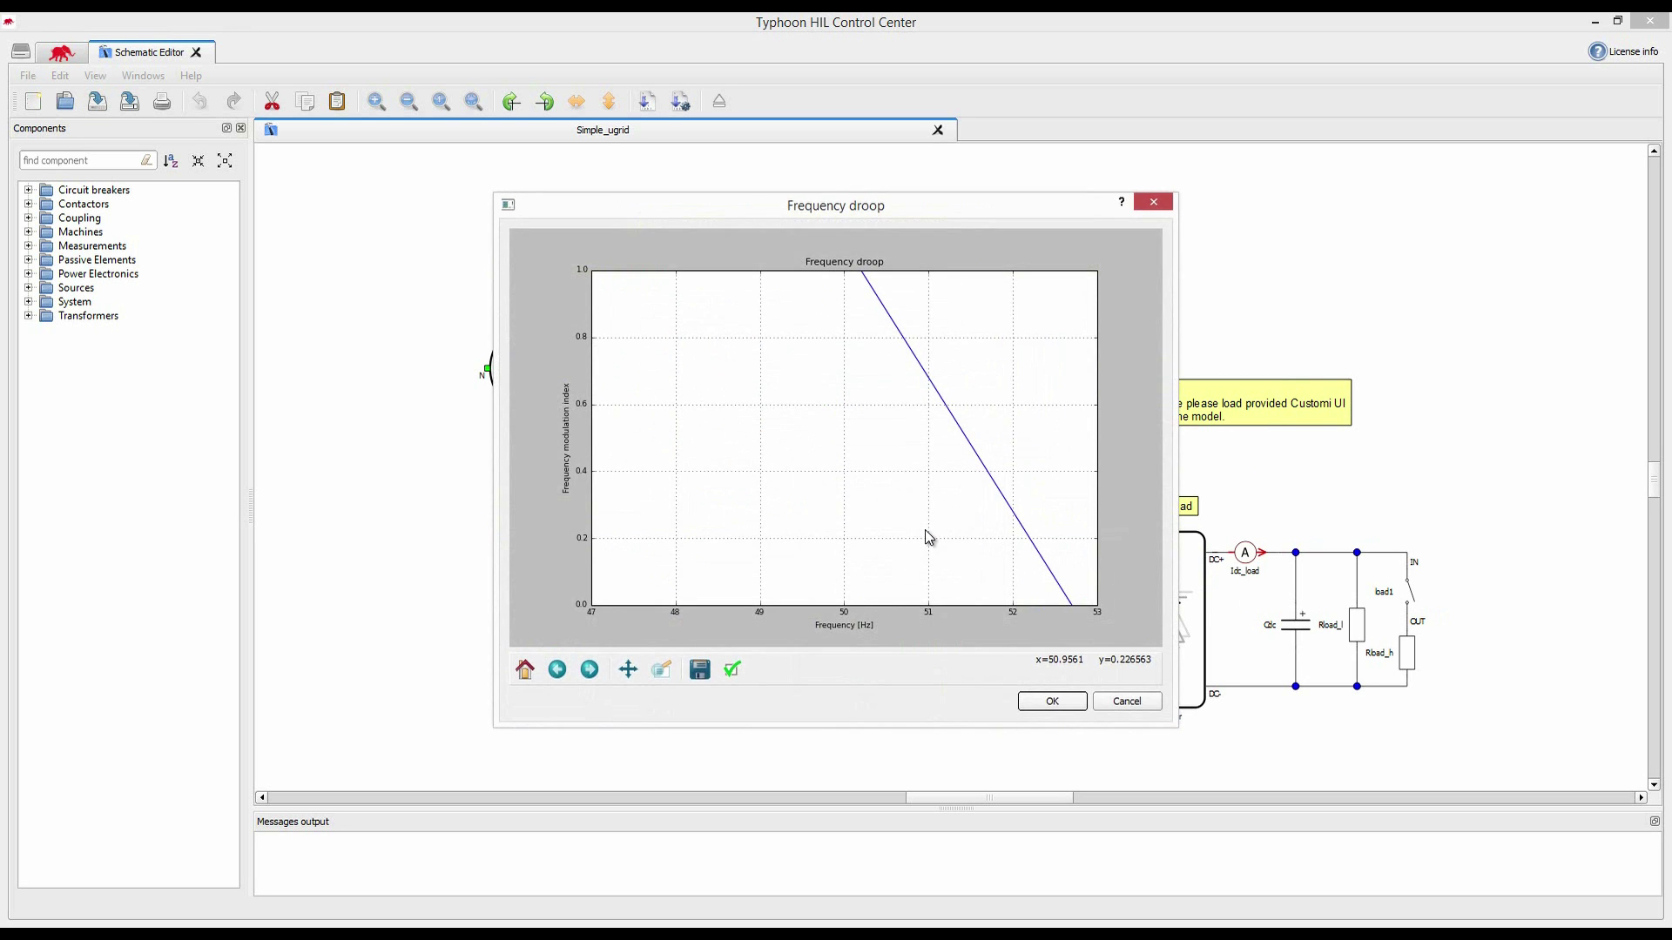
left_click(1049, 701)
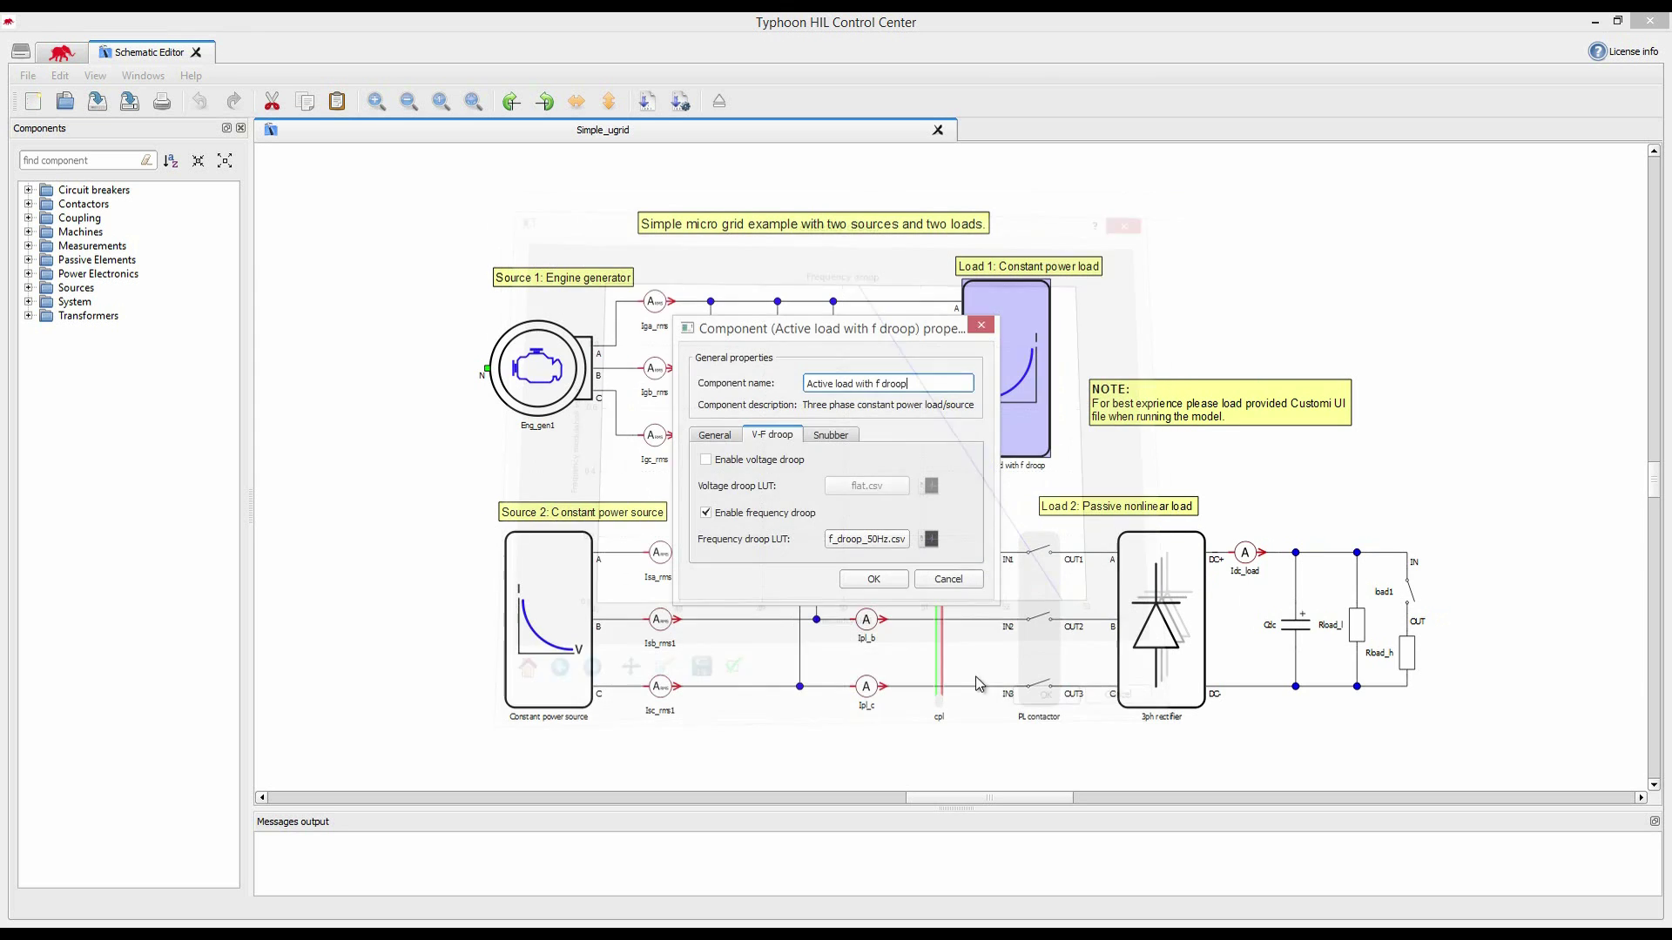
left_click(865, 578)
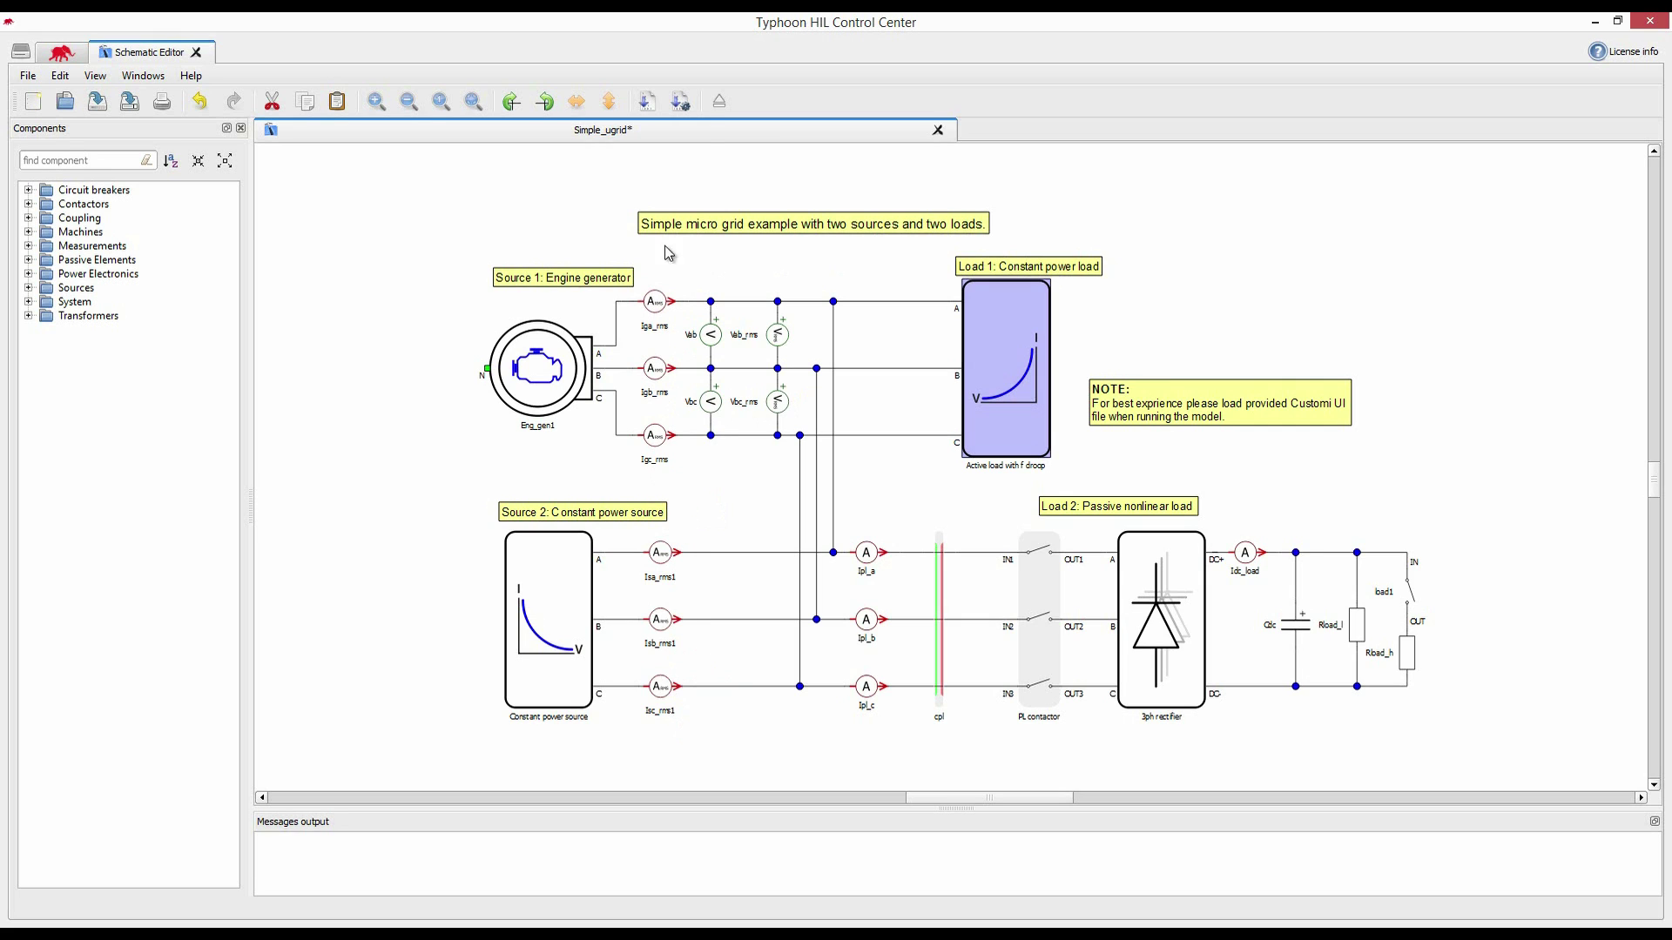
Compile Simple_ugrid (Ts = 5e-007 s) while reviewing Eng_gen1's General and Dynamics parameters
left_click(683, 103)
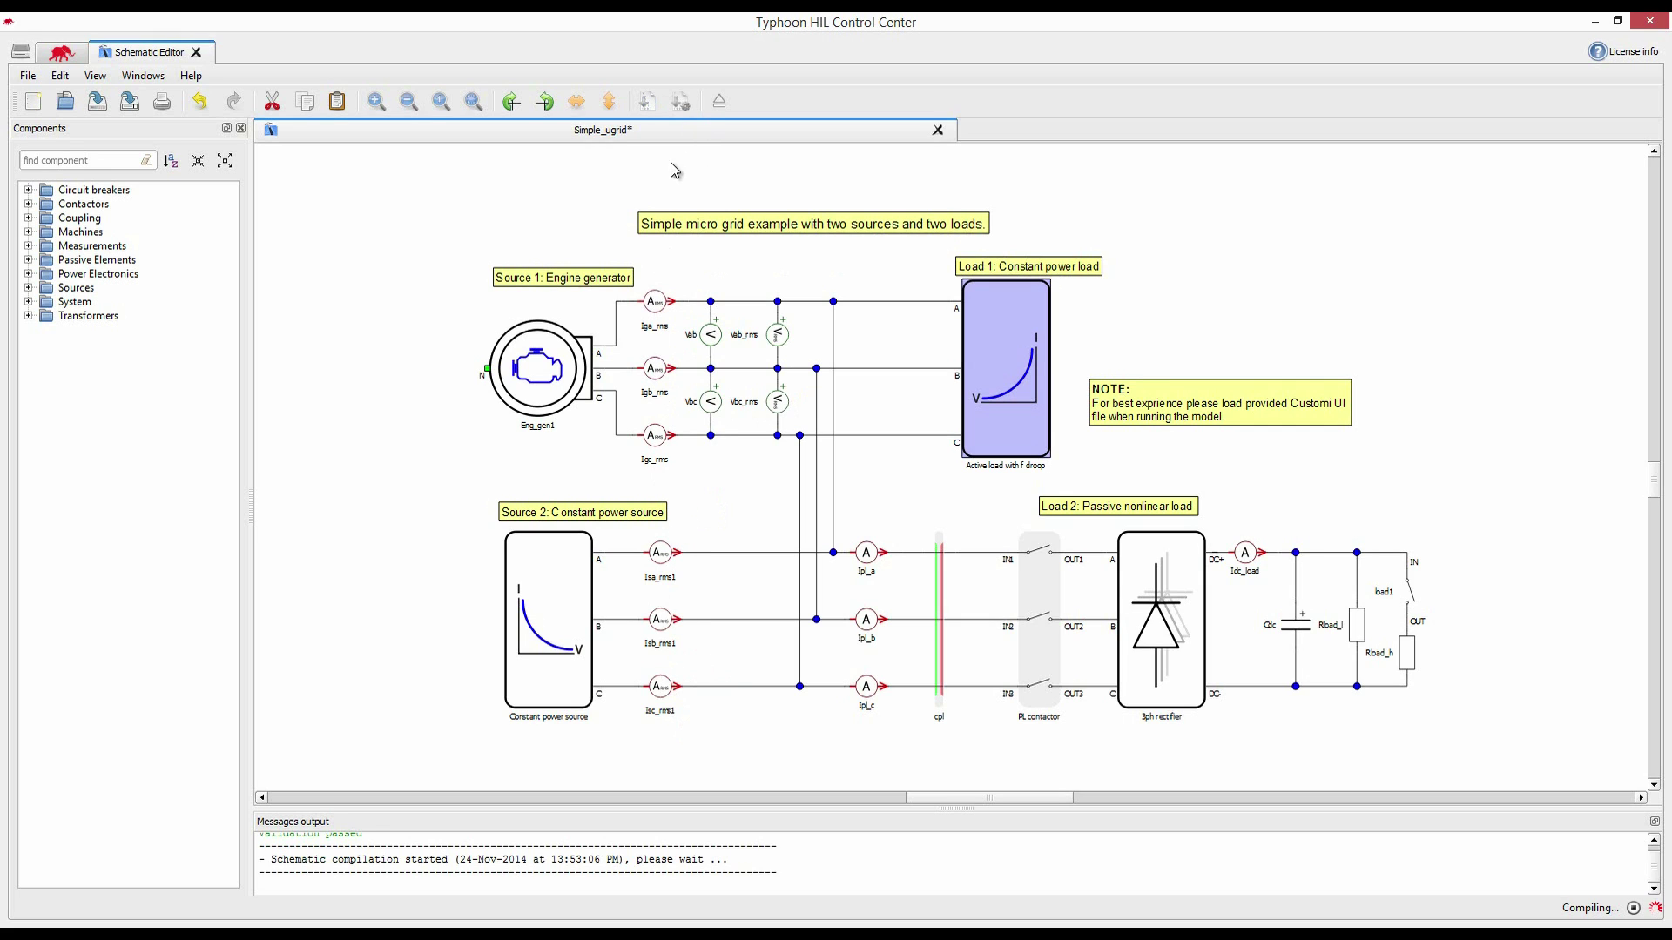
double_click(552, 384)
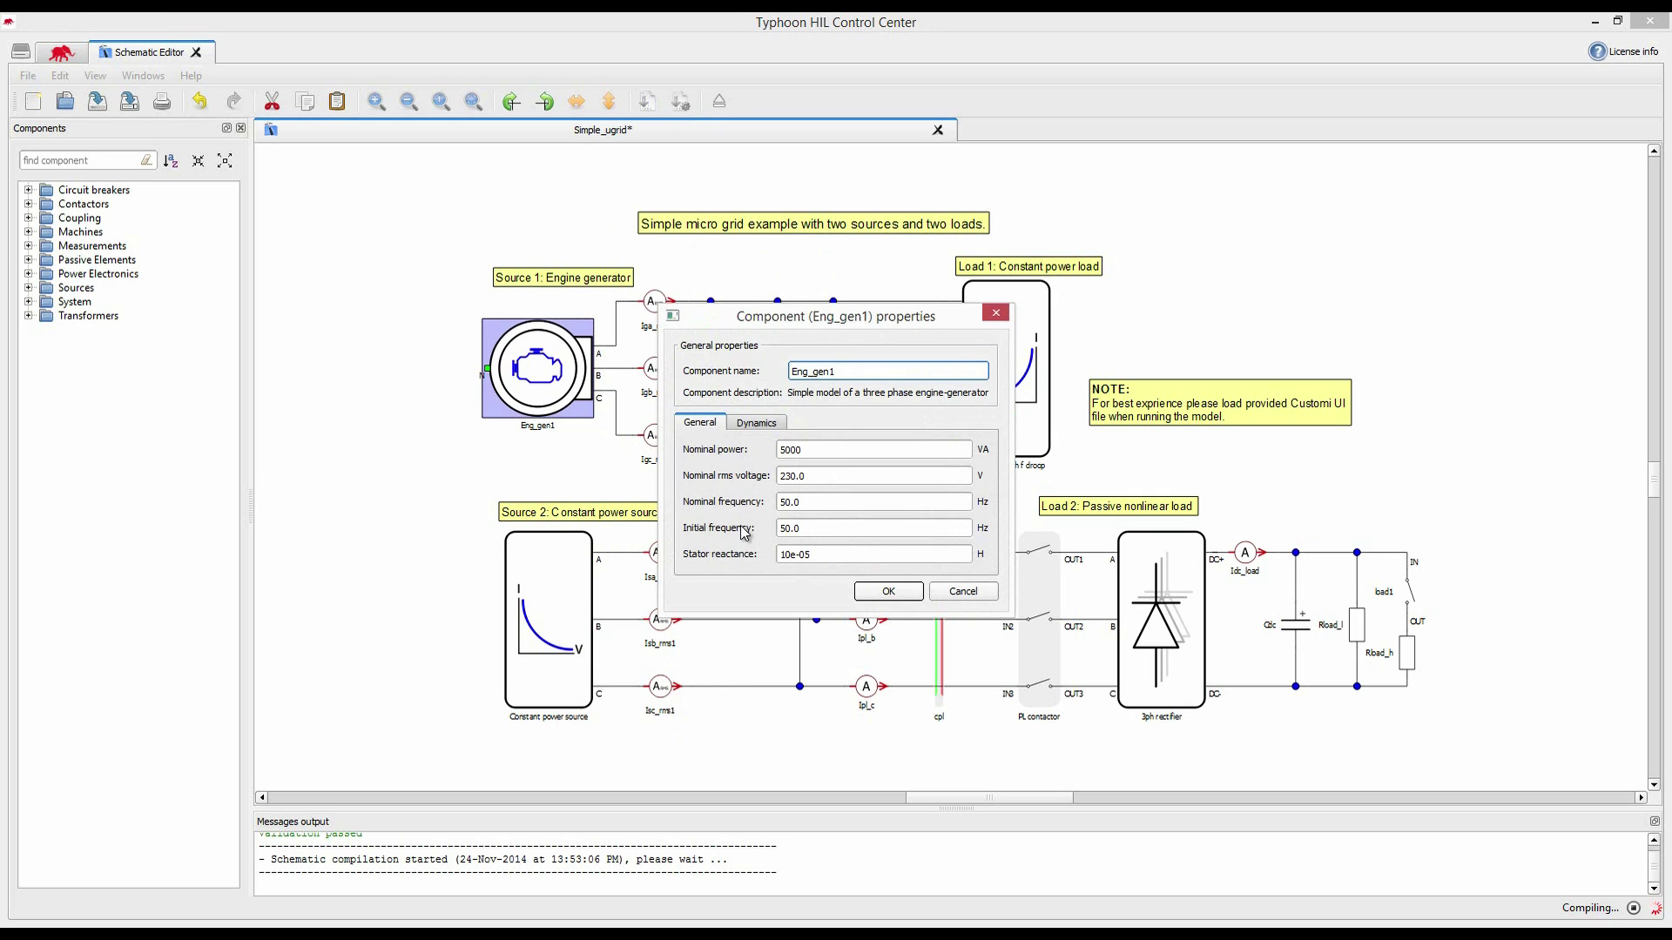
left_click(774, 425)
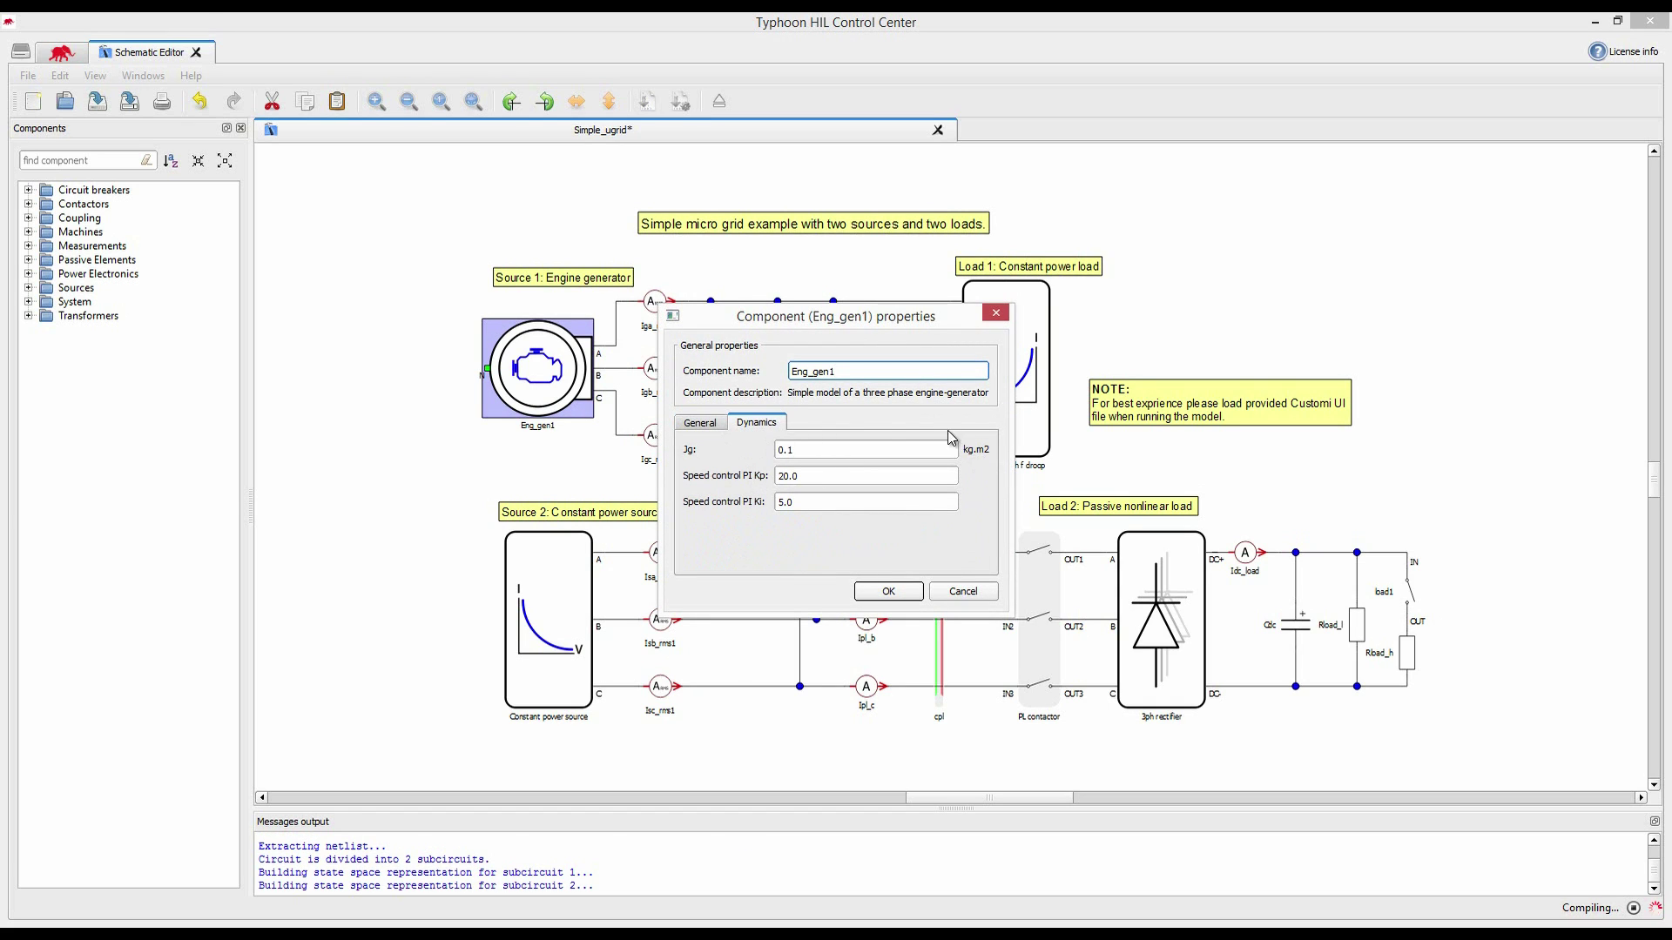
left_click(709, 428)
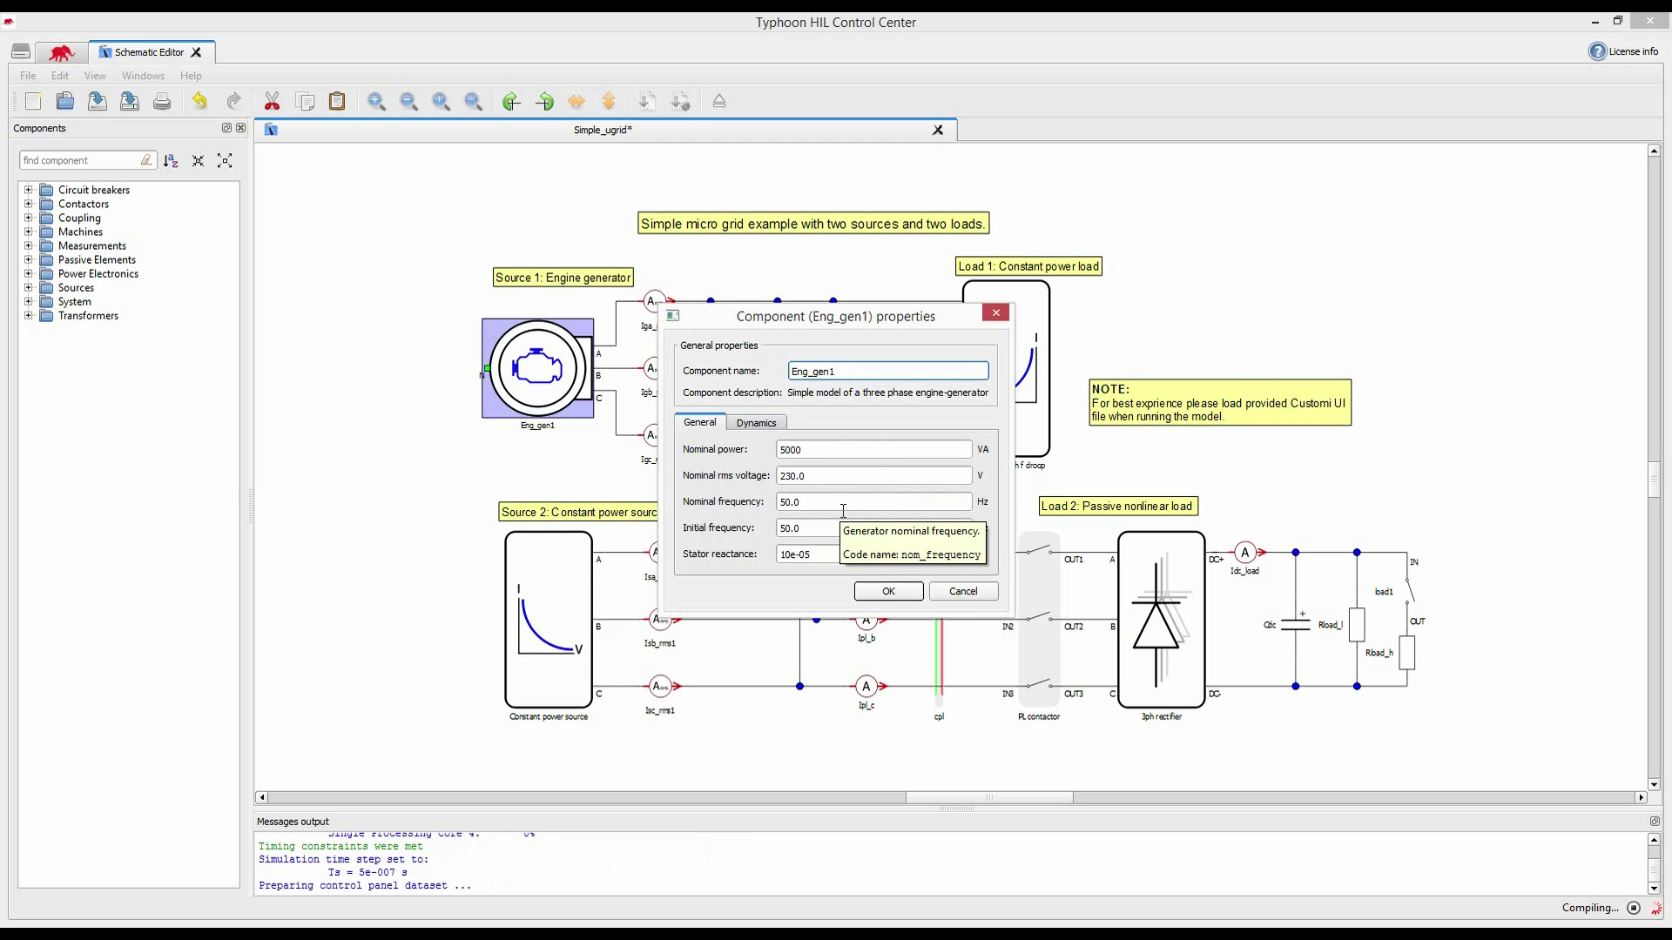
left_click(882, 595)
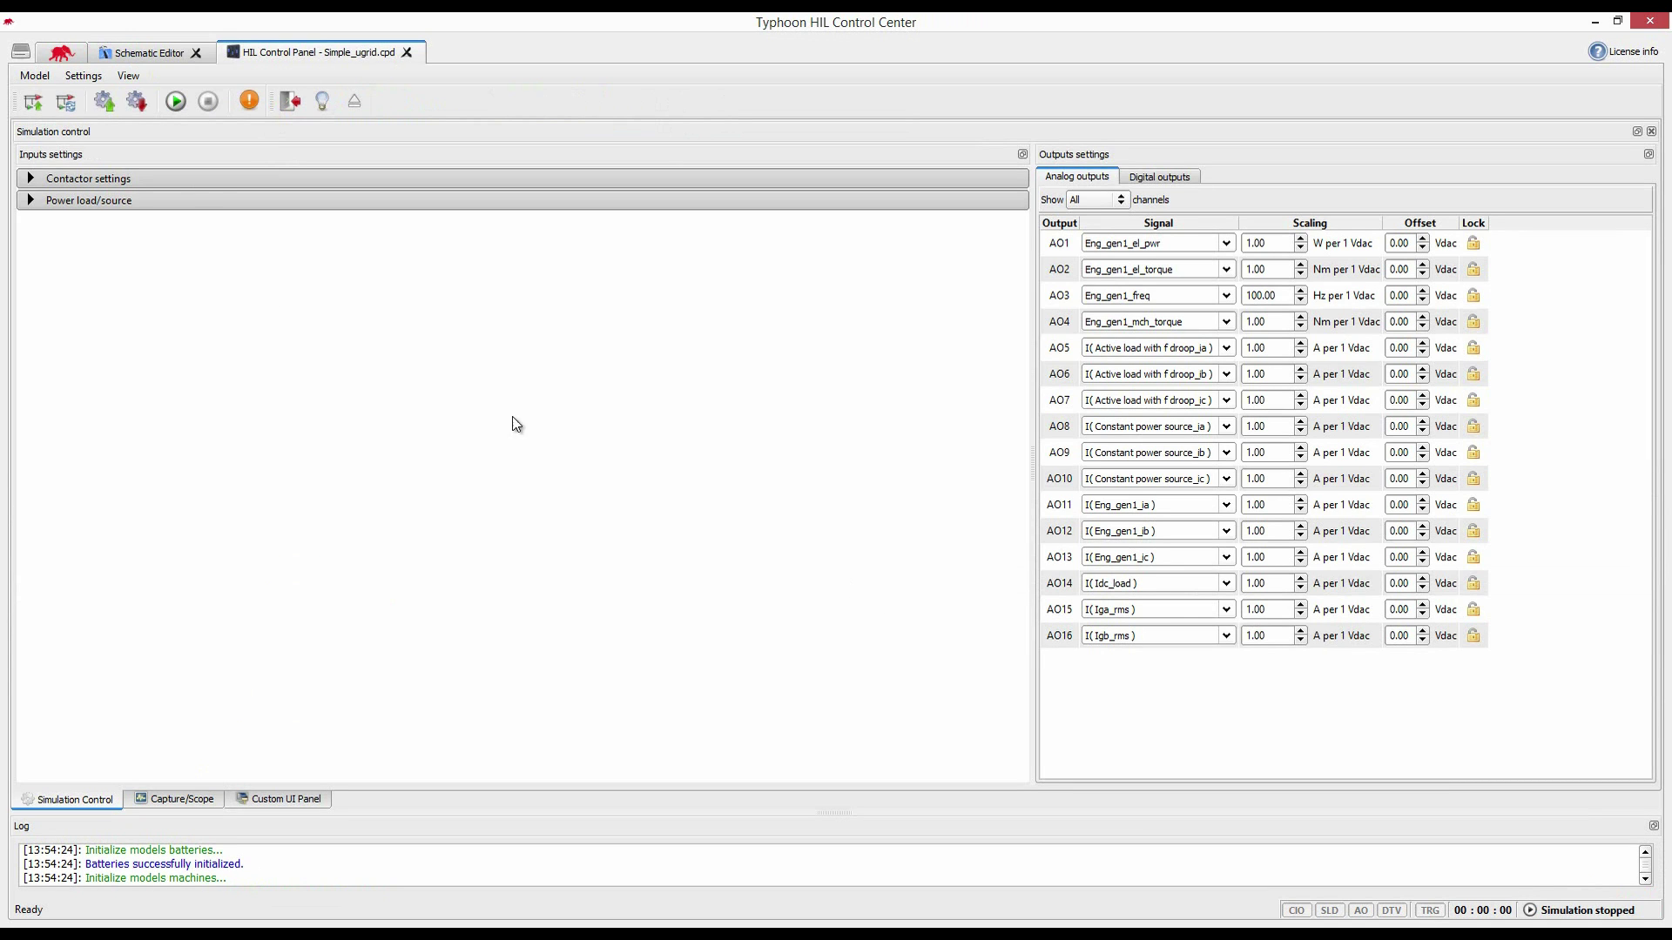
left_click(136, 51)
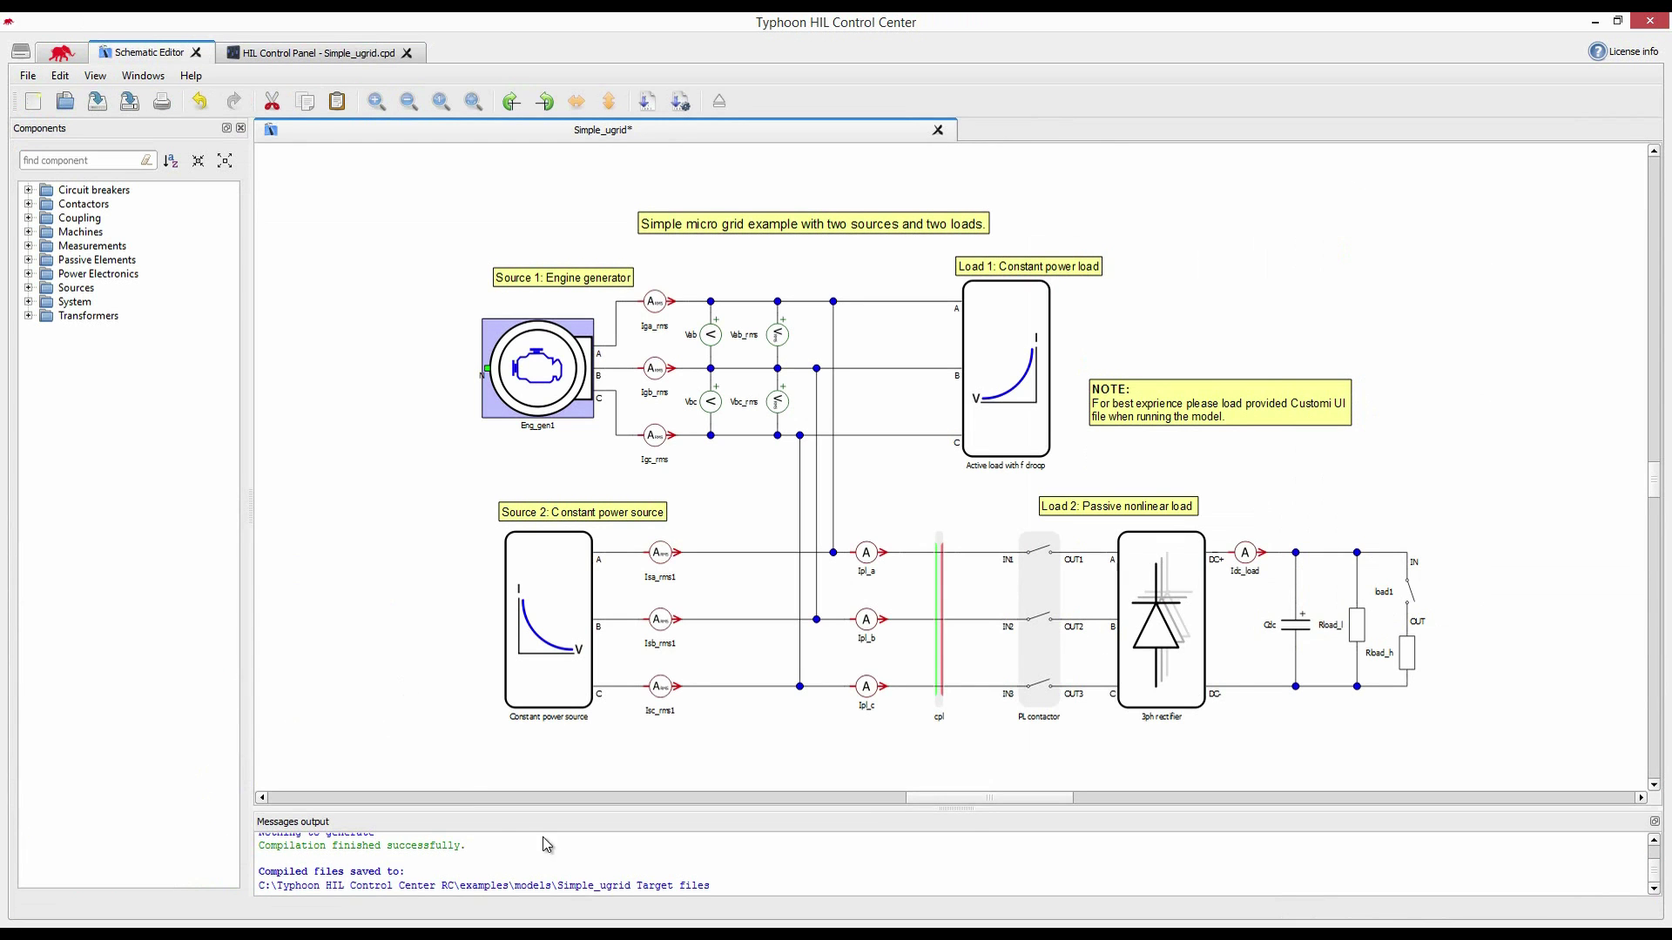
scroll(557, 861, "up", 1)
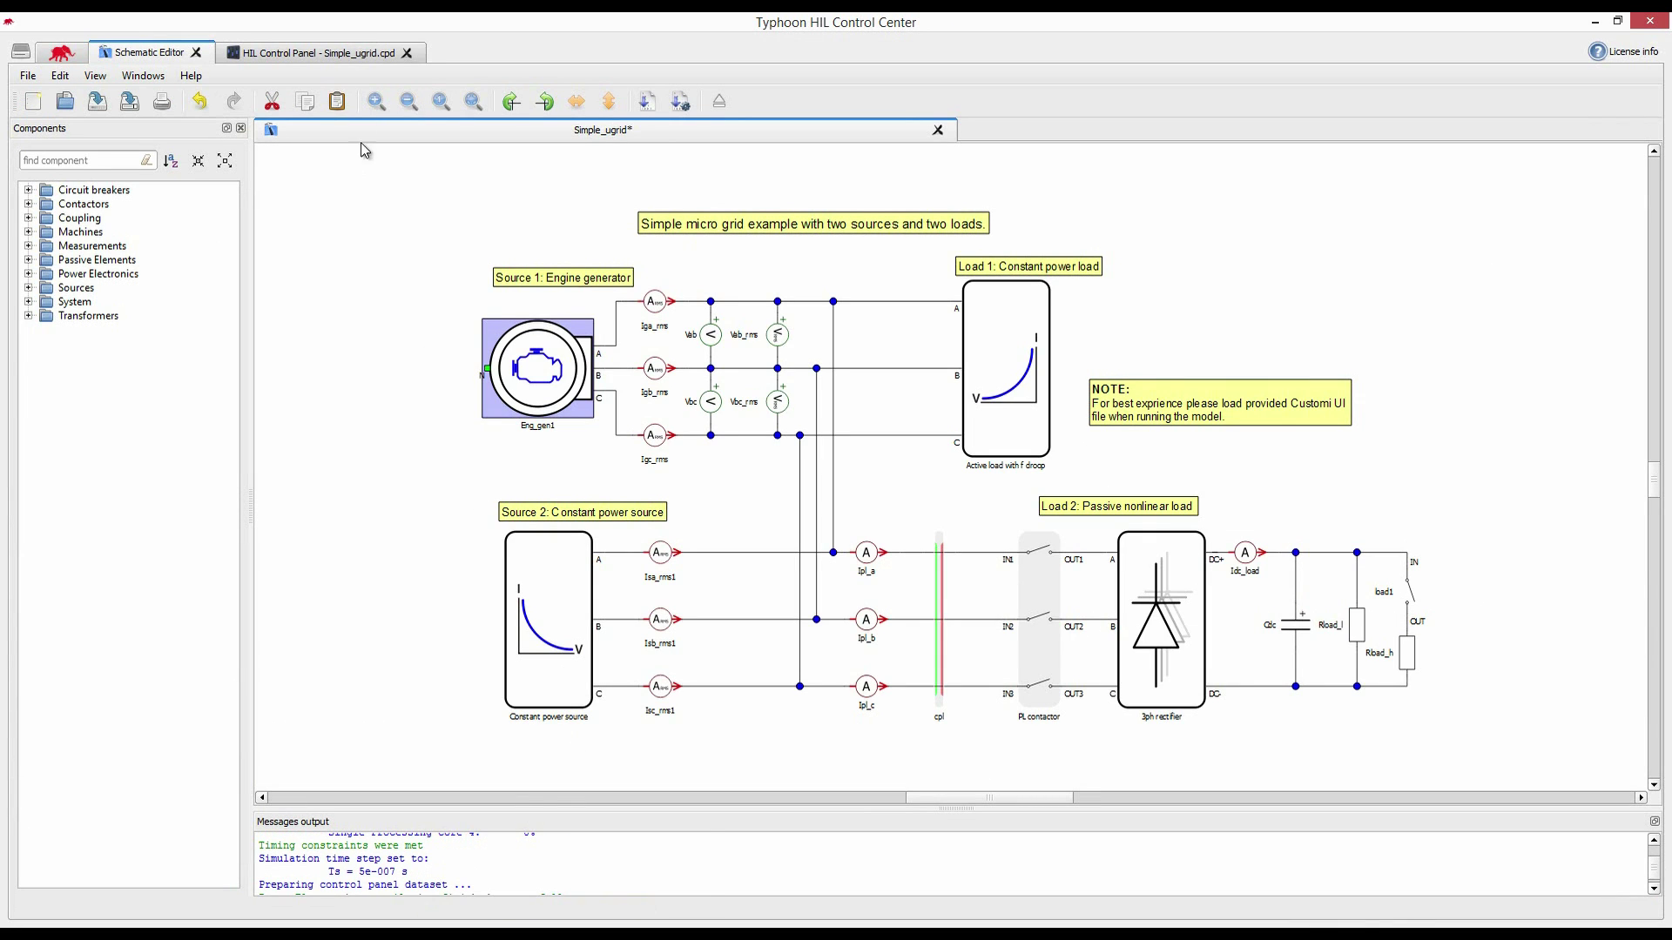
Load the test.runx simulation settings and expand the contactor and power load/source settings
left_click(353, 53)
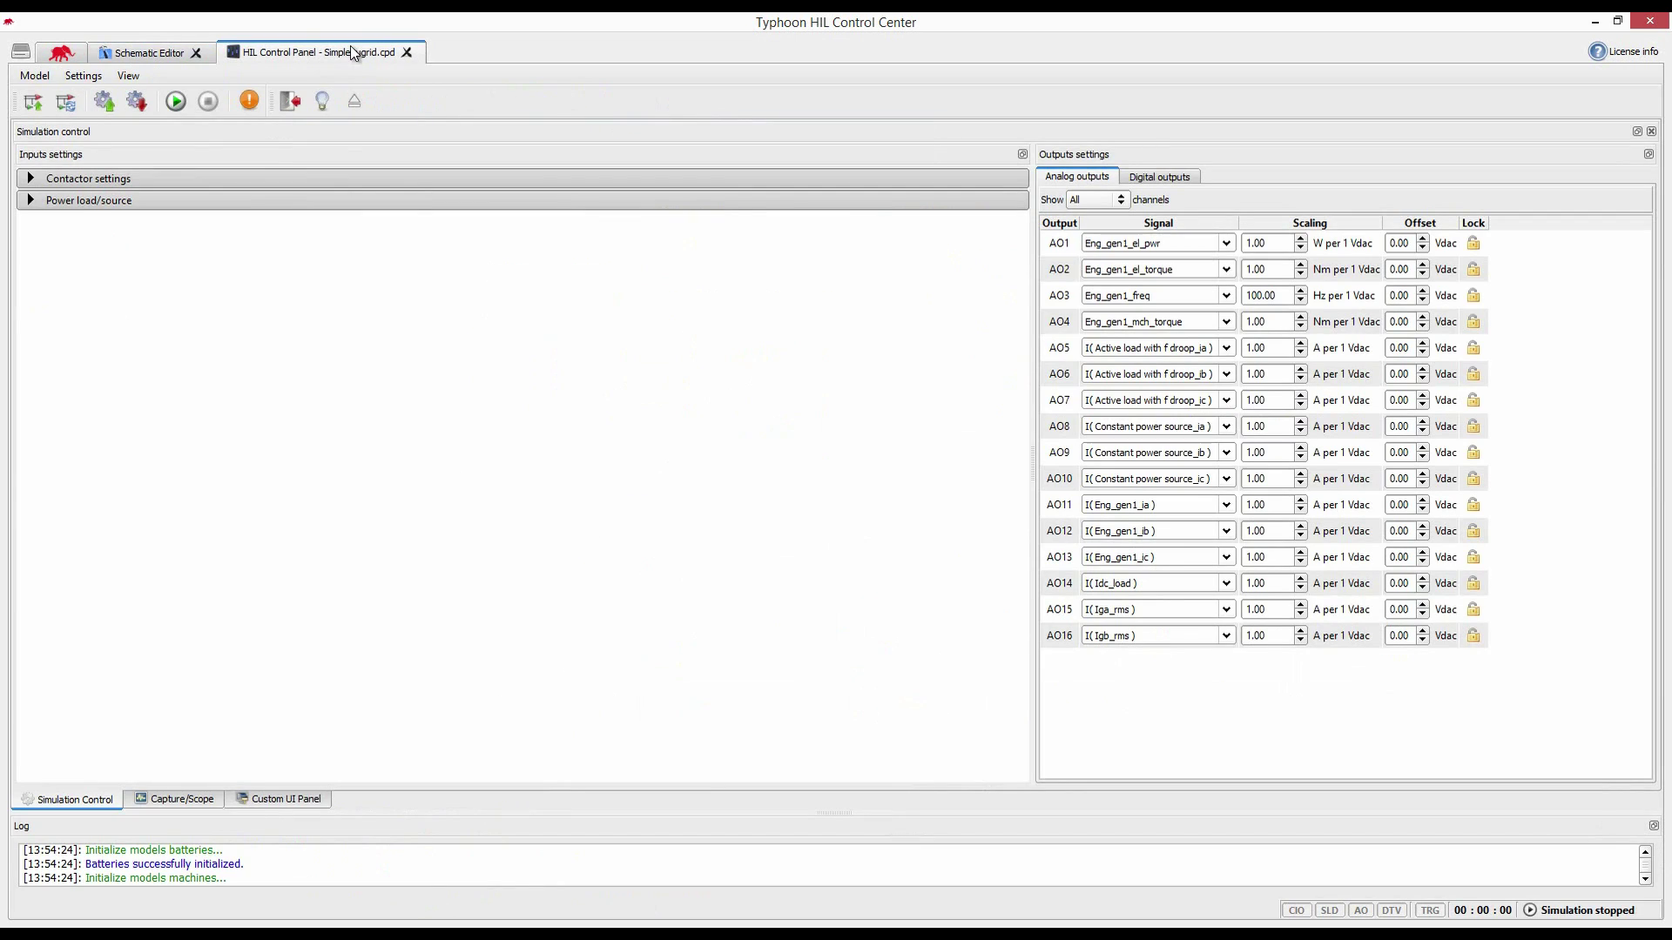
left_click(111, 108)
left_click(221, 157)
double_click(221, 157)
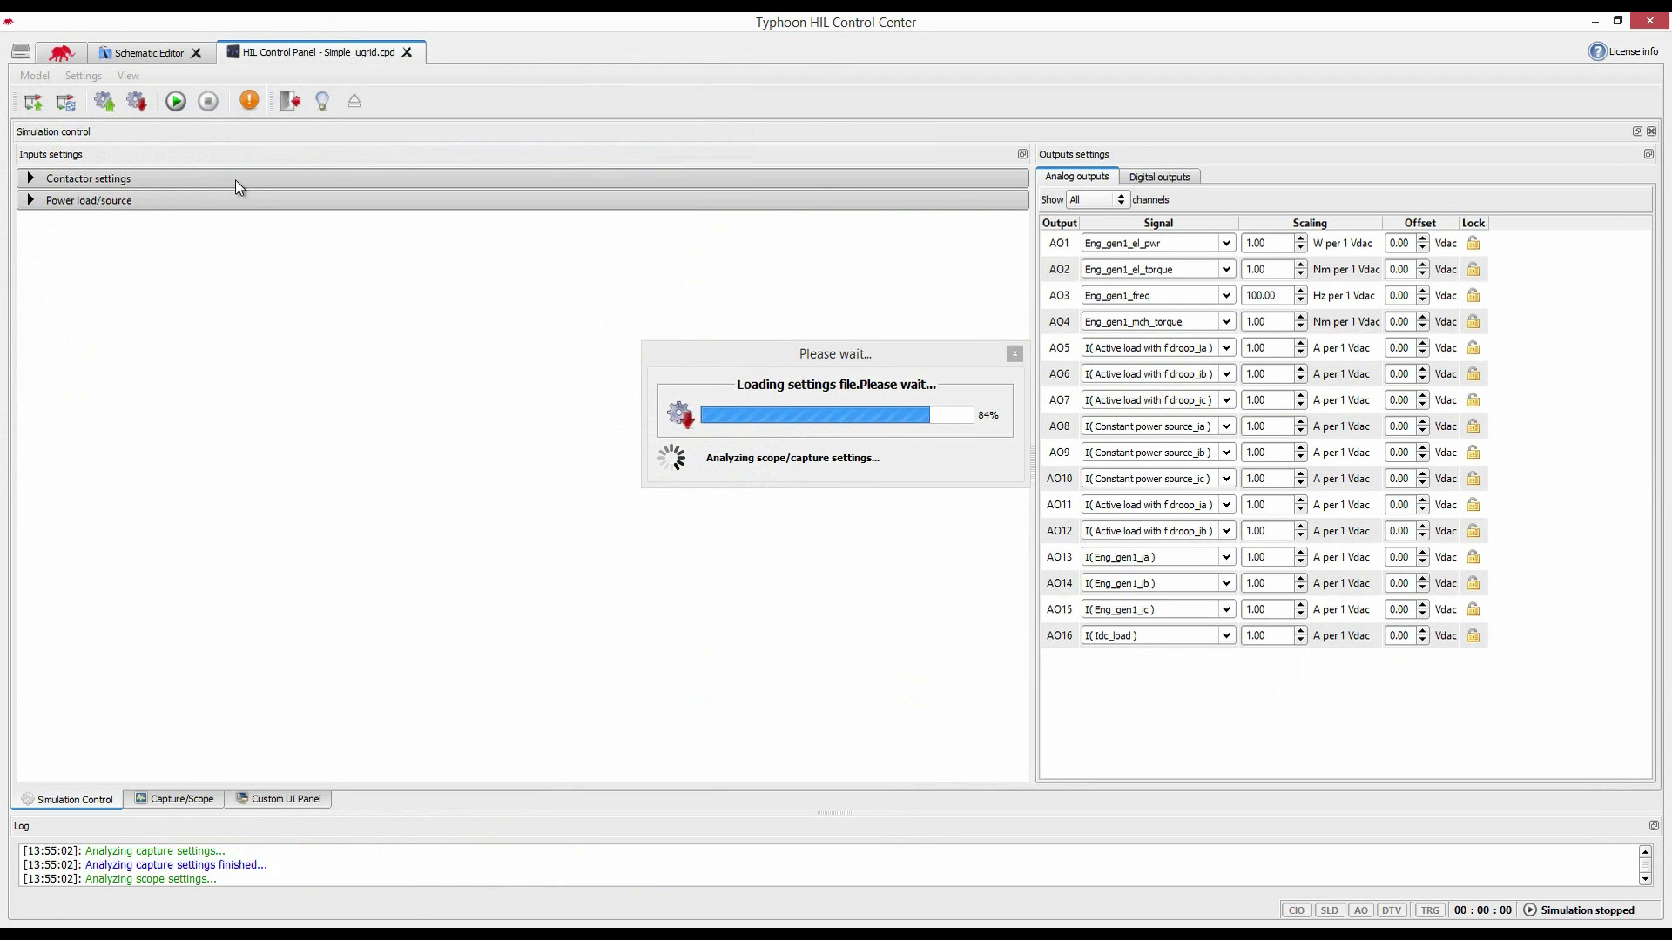
left_click(251, 183)
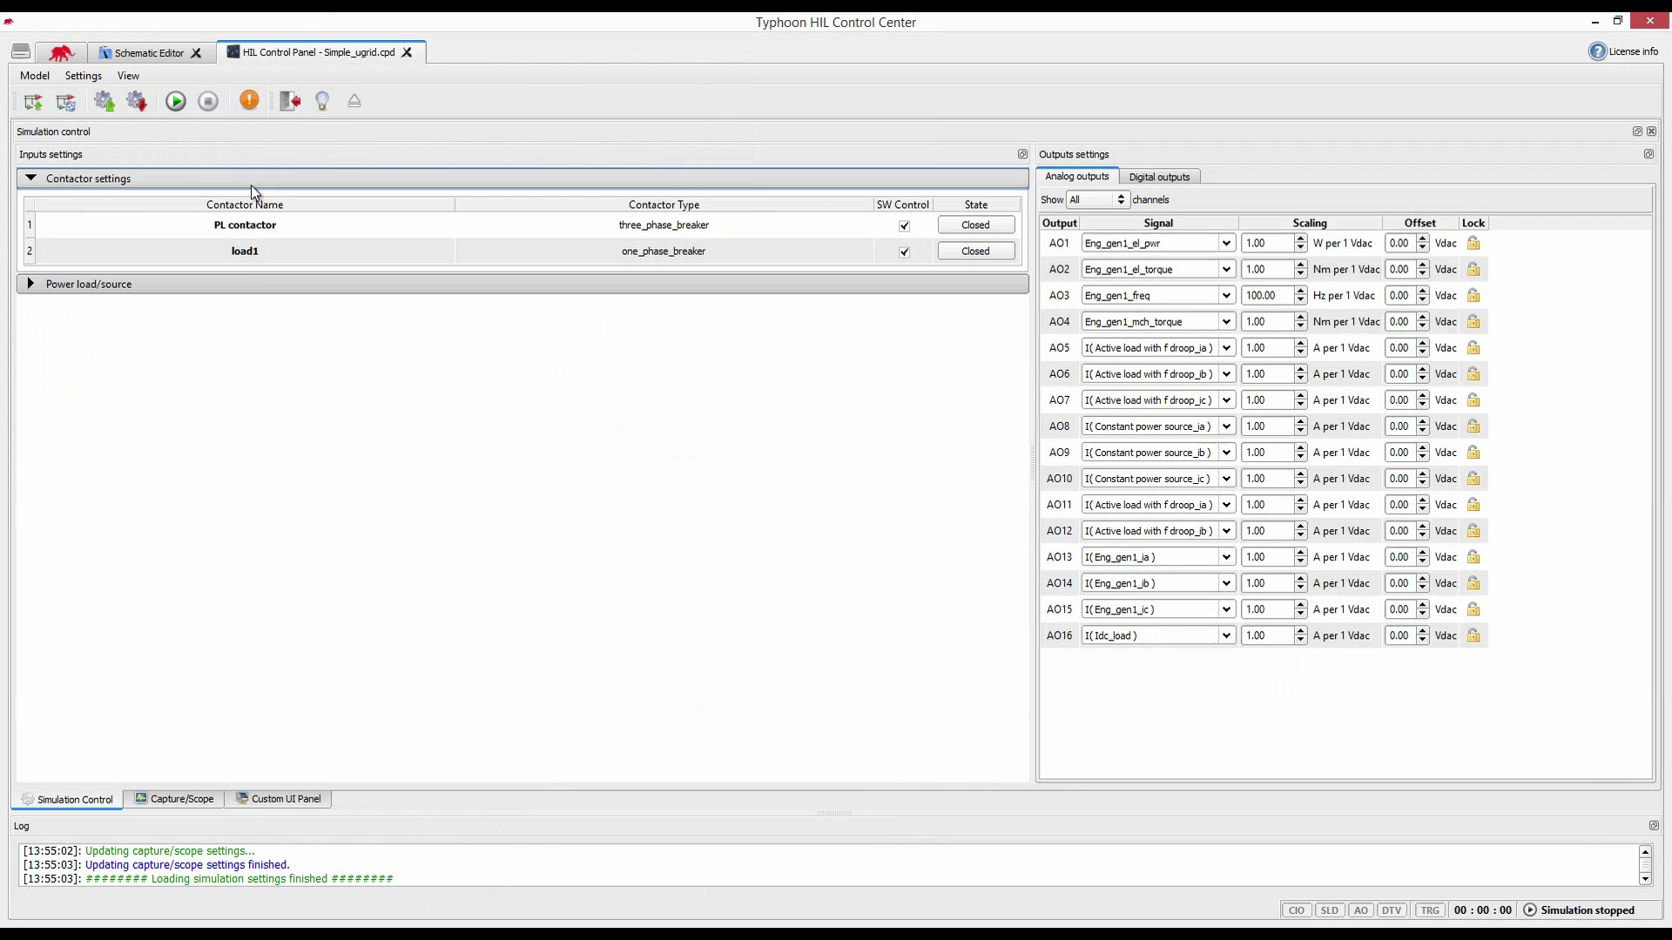
left_click(257, 281)
Detach the scope into a floating window and start the microgrid simulation
left_click(184, 799)
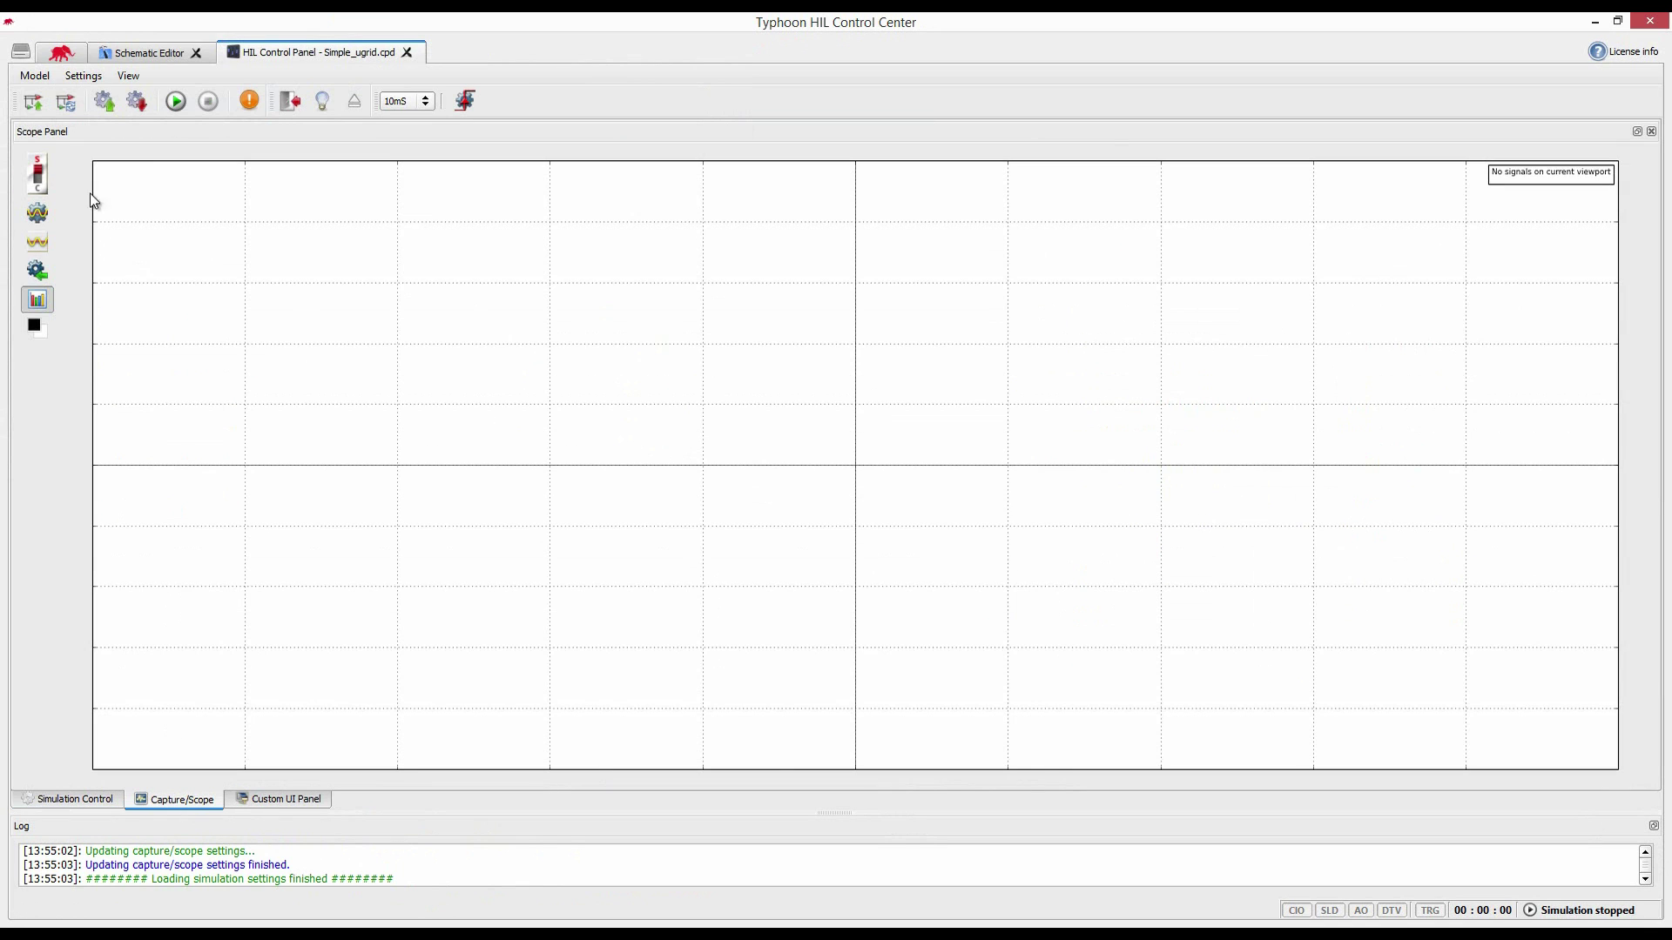
left_click_drag(96, 131, 871, 463)
left_click_drag(874, 520, 886, 585)
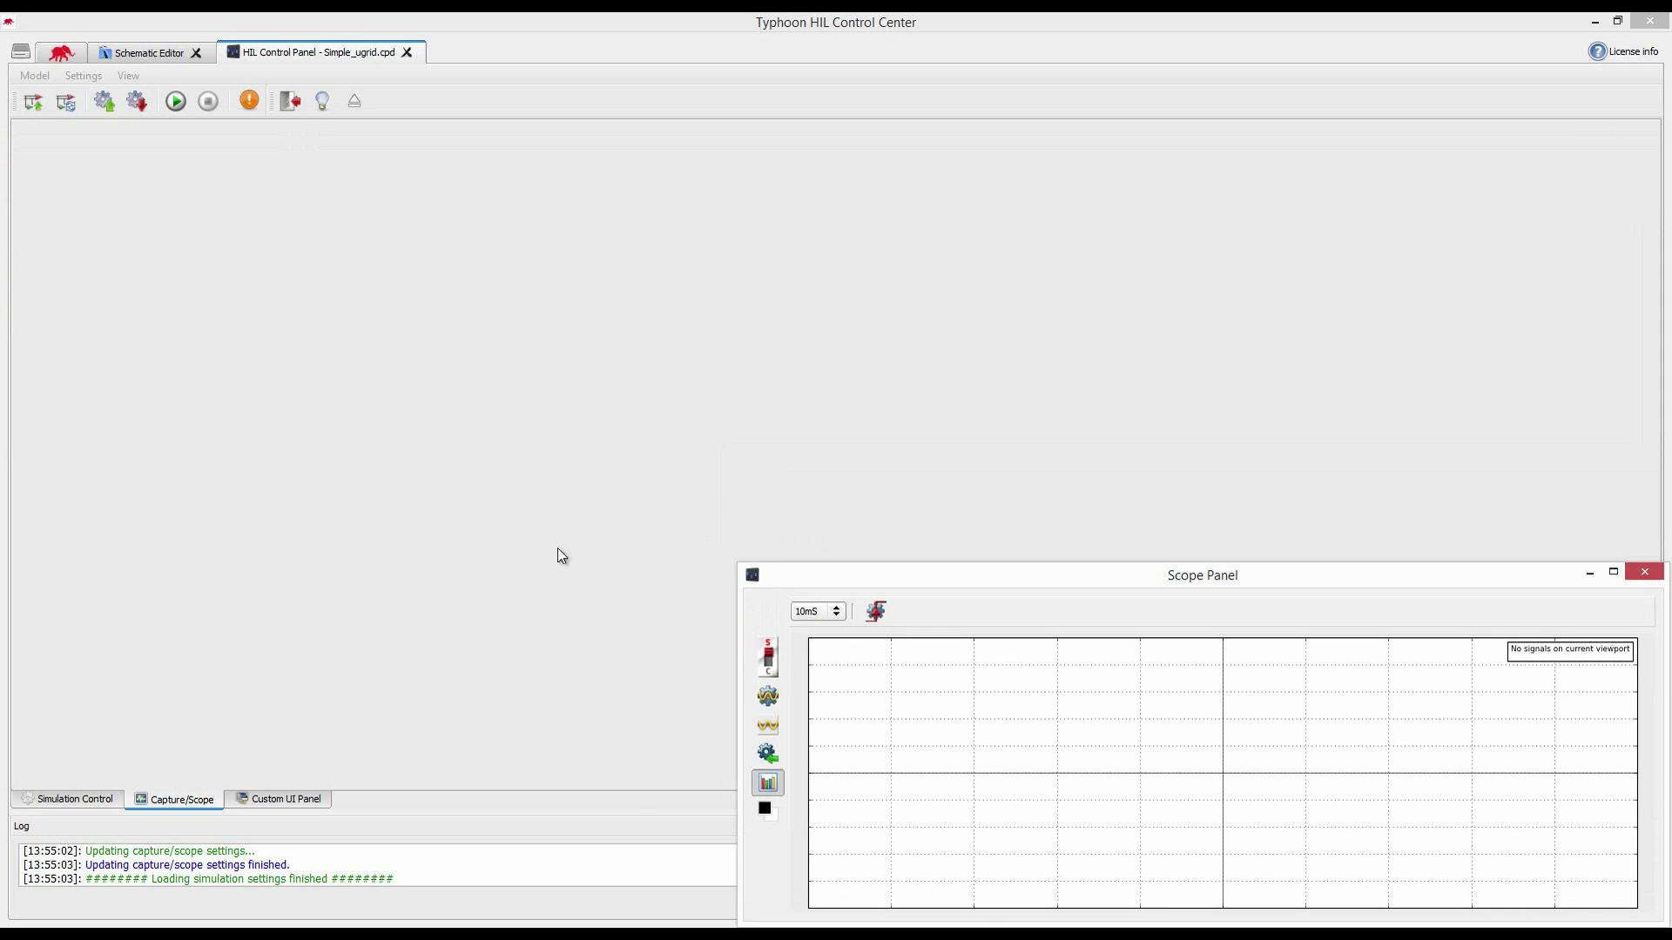
left_click(103, 799)
left_click(178, 102)
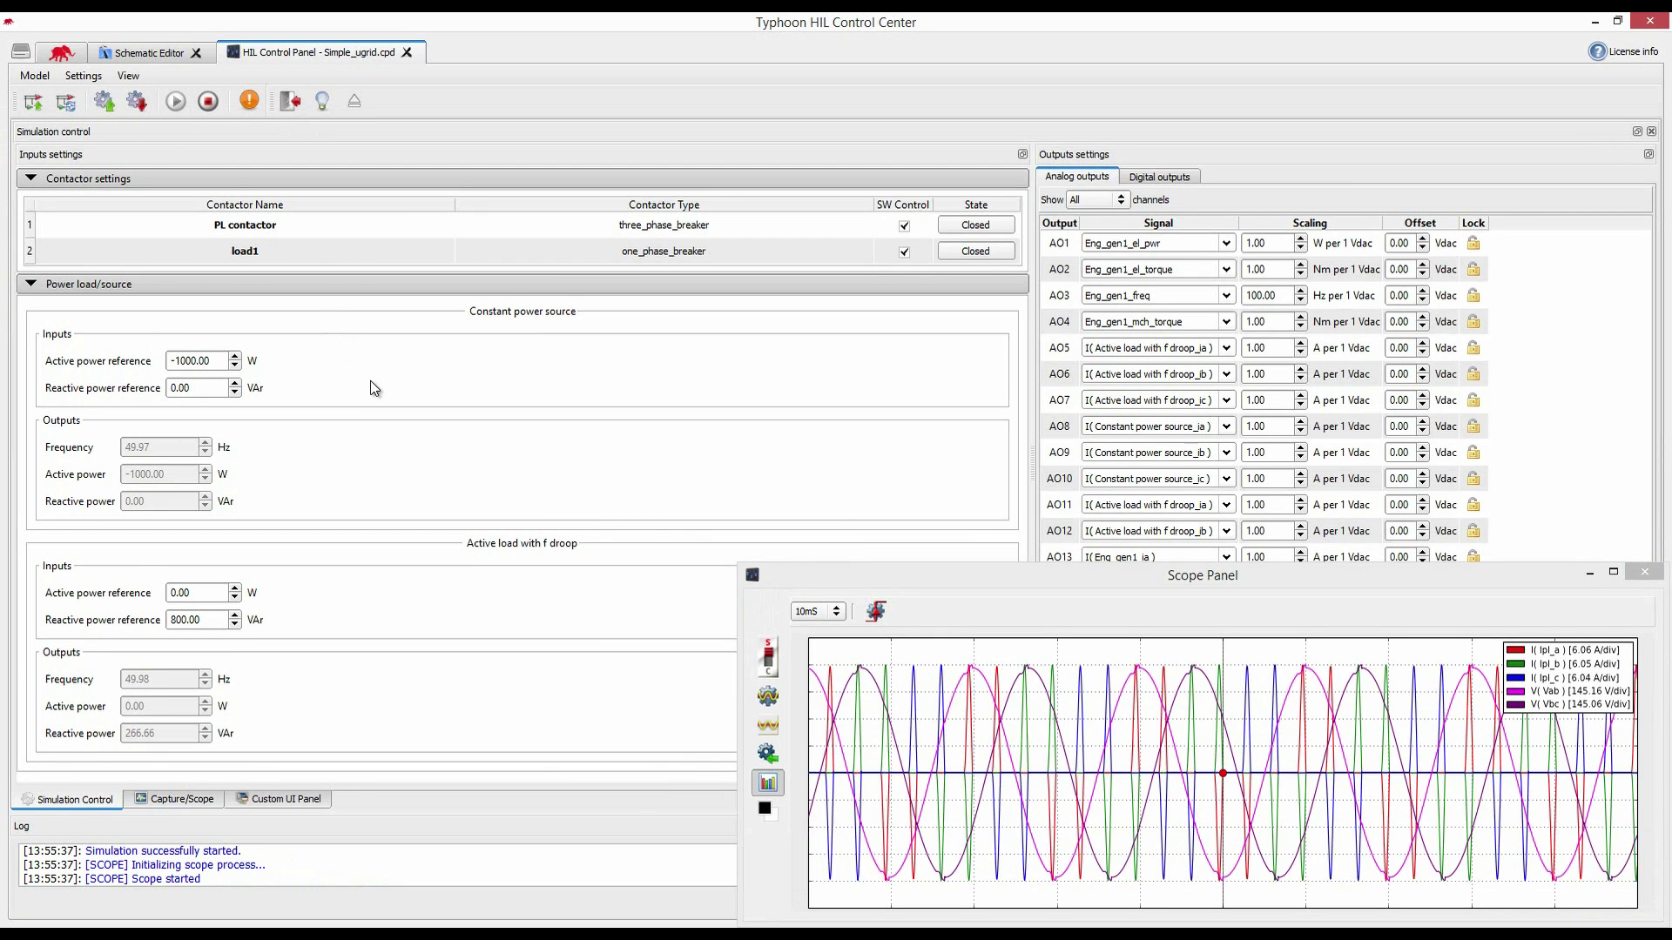
Set the droop load's active power reference to 2000 W
double_click(196, 593)
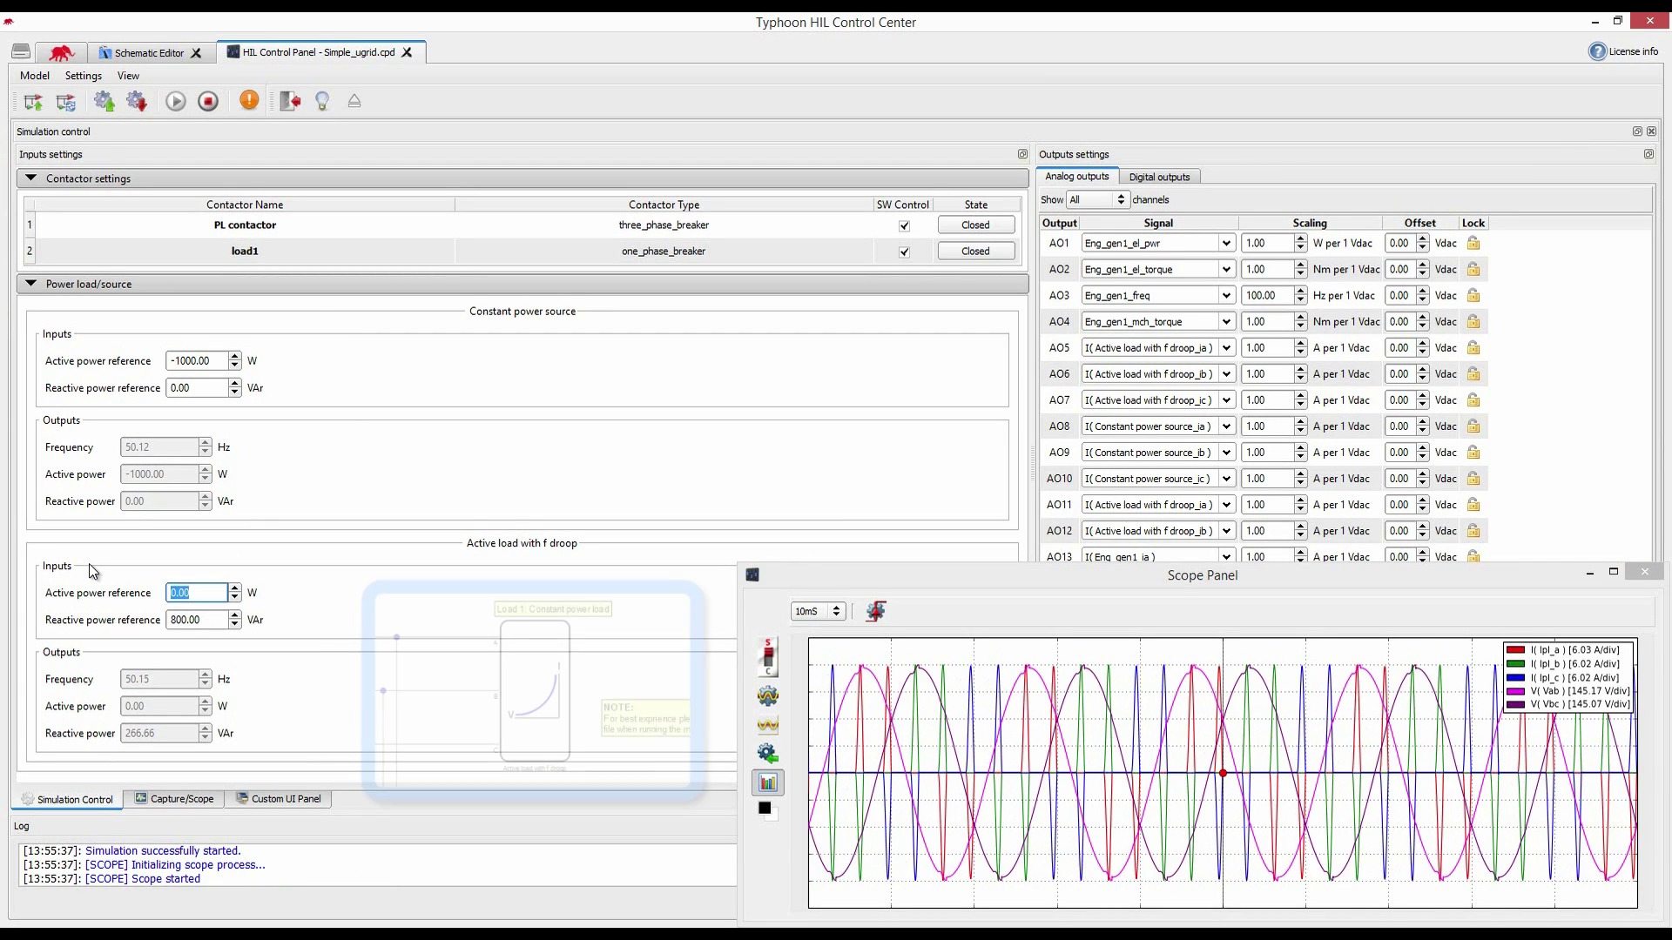
type("2000")
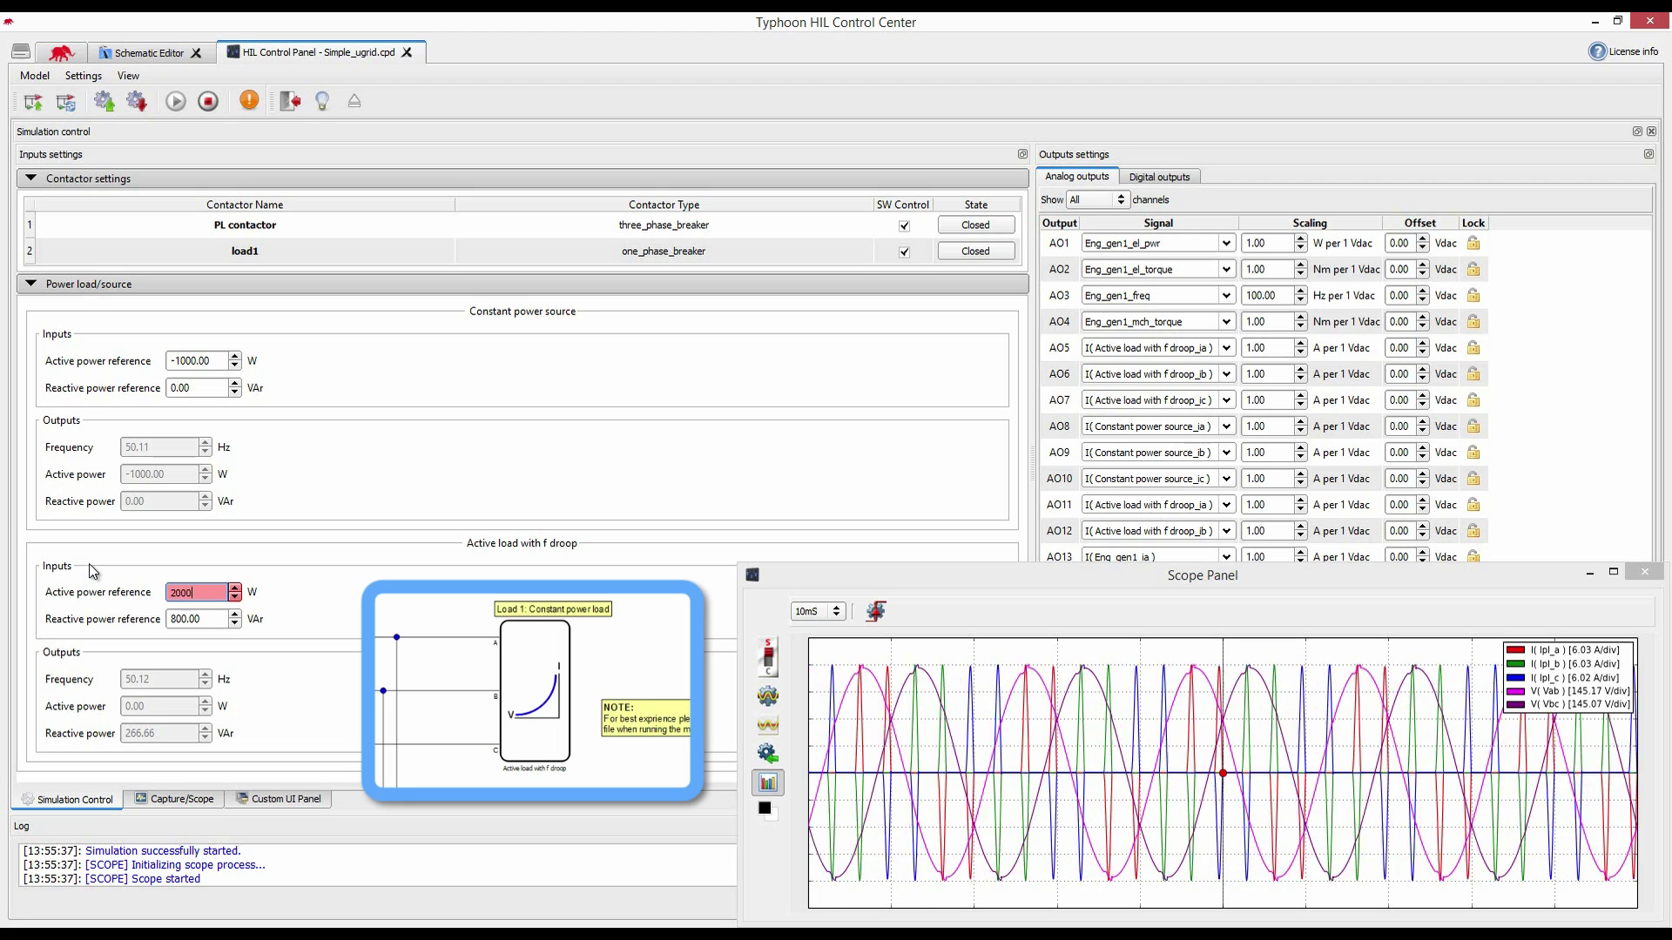
key("Return")
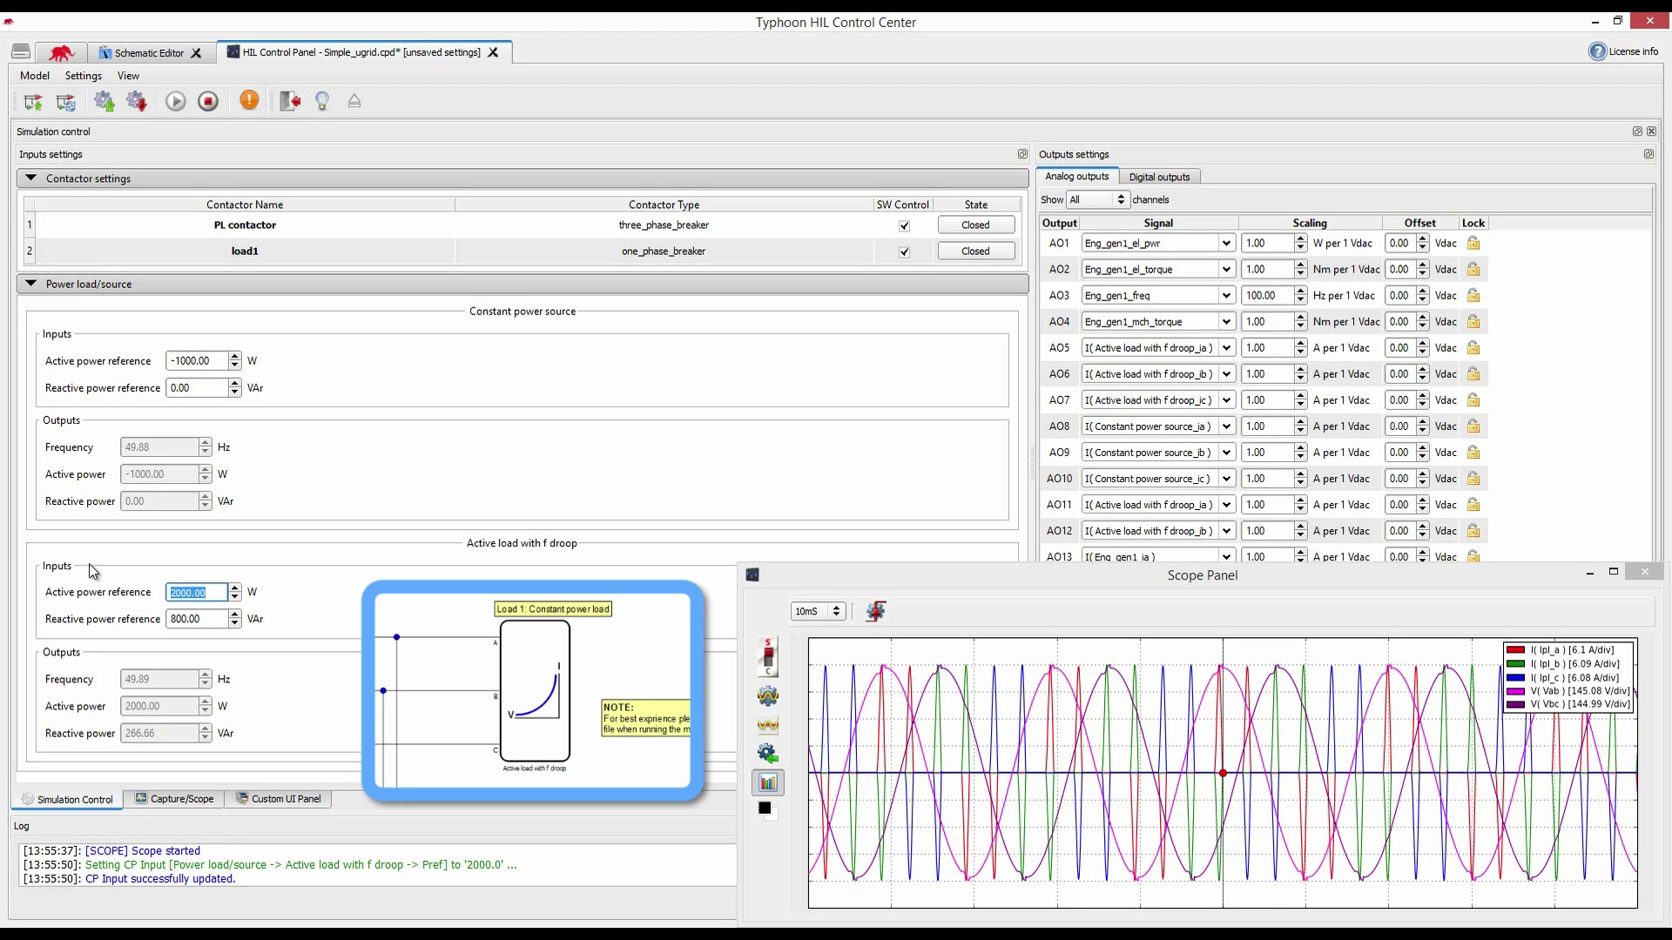
key("Return")
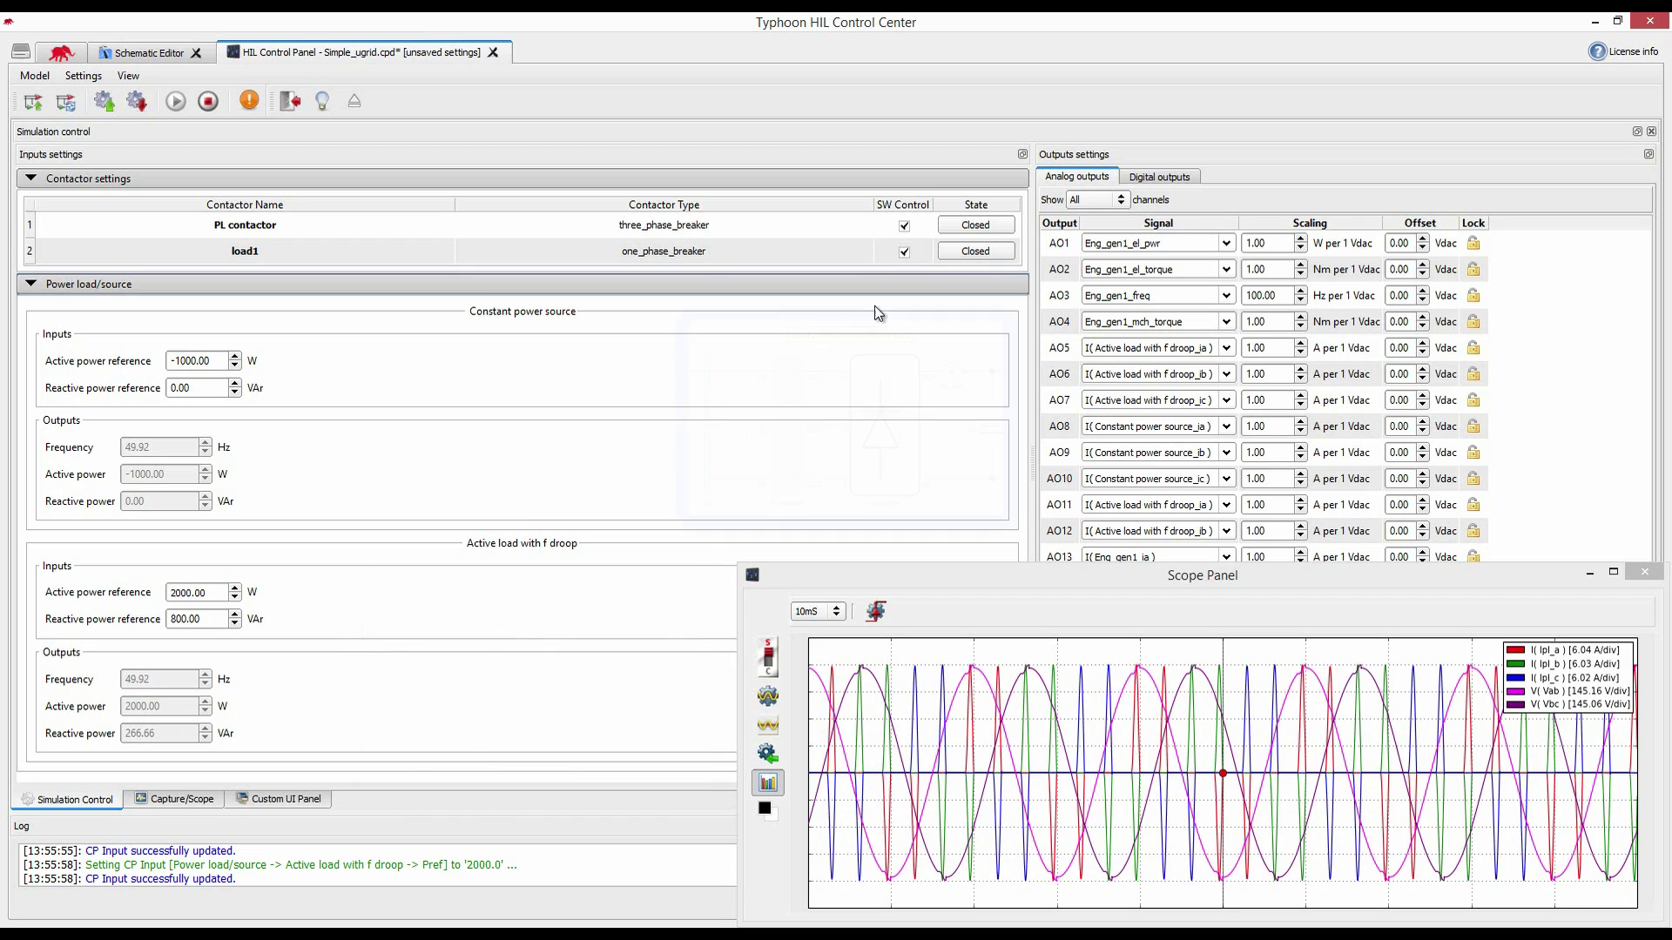
Cycle the PL contactor open and closed, then show the Custom UI Panel
mouse_move(982, 228)
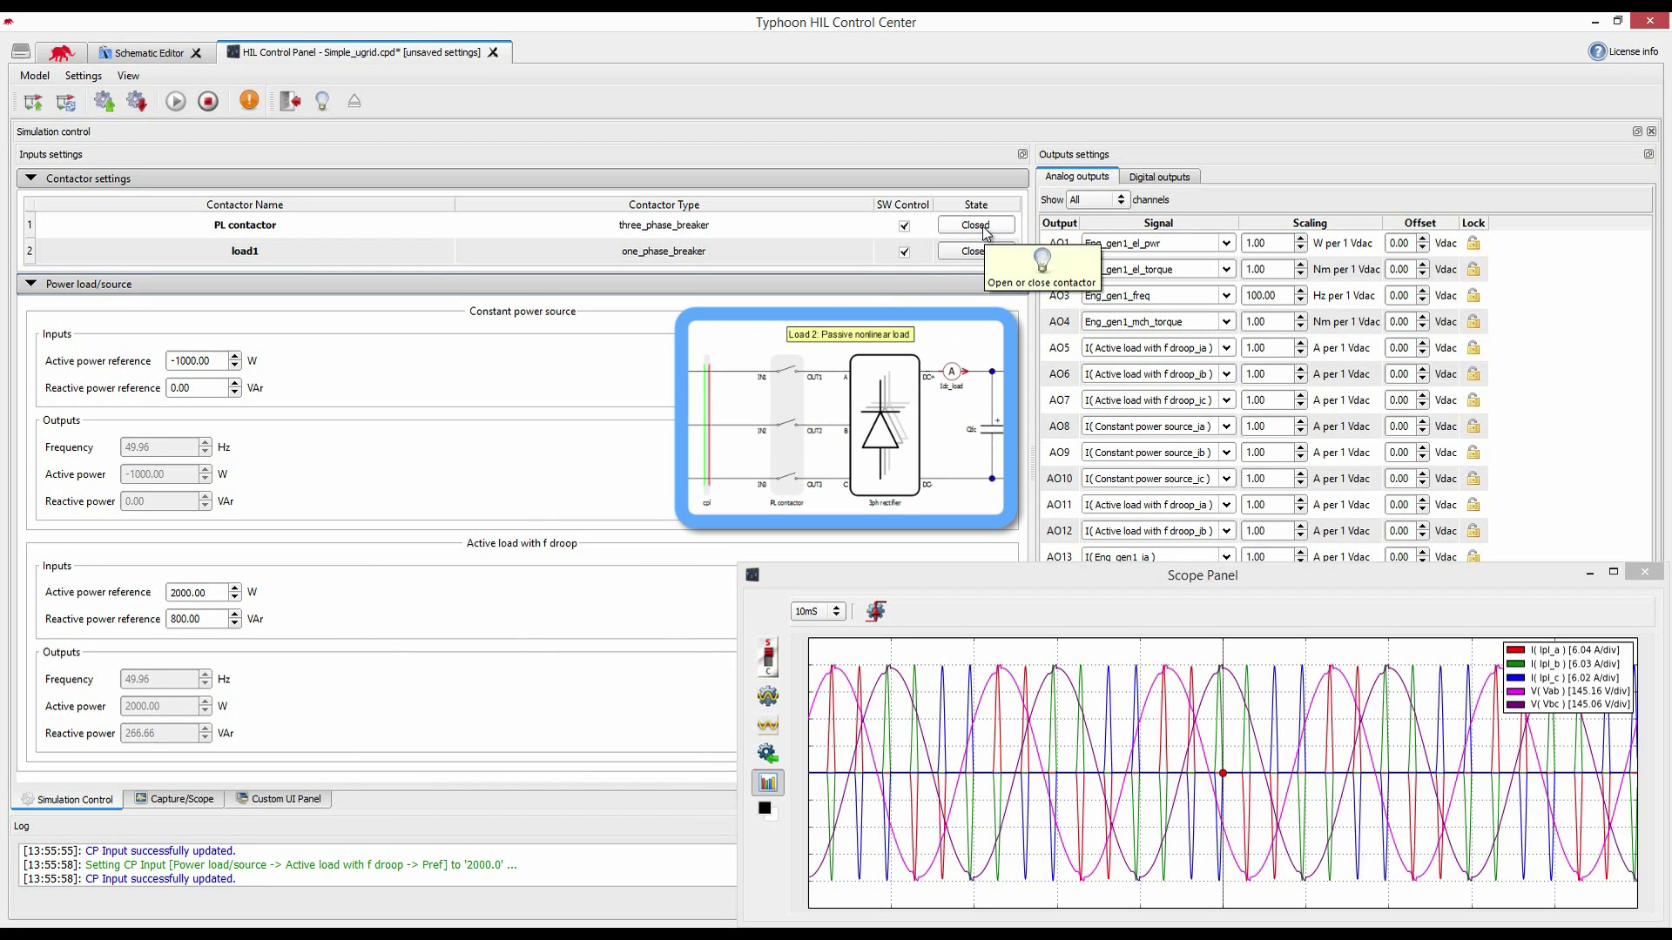
left_click(976, 226)
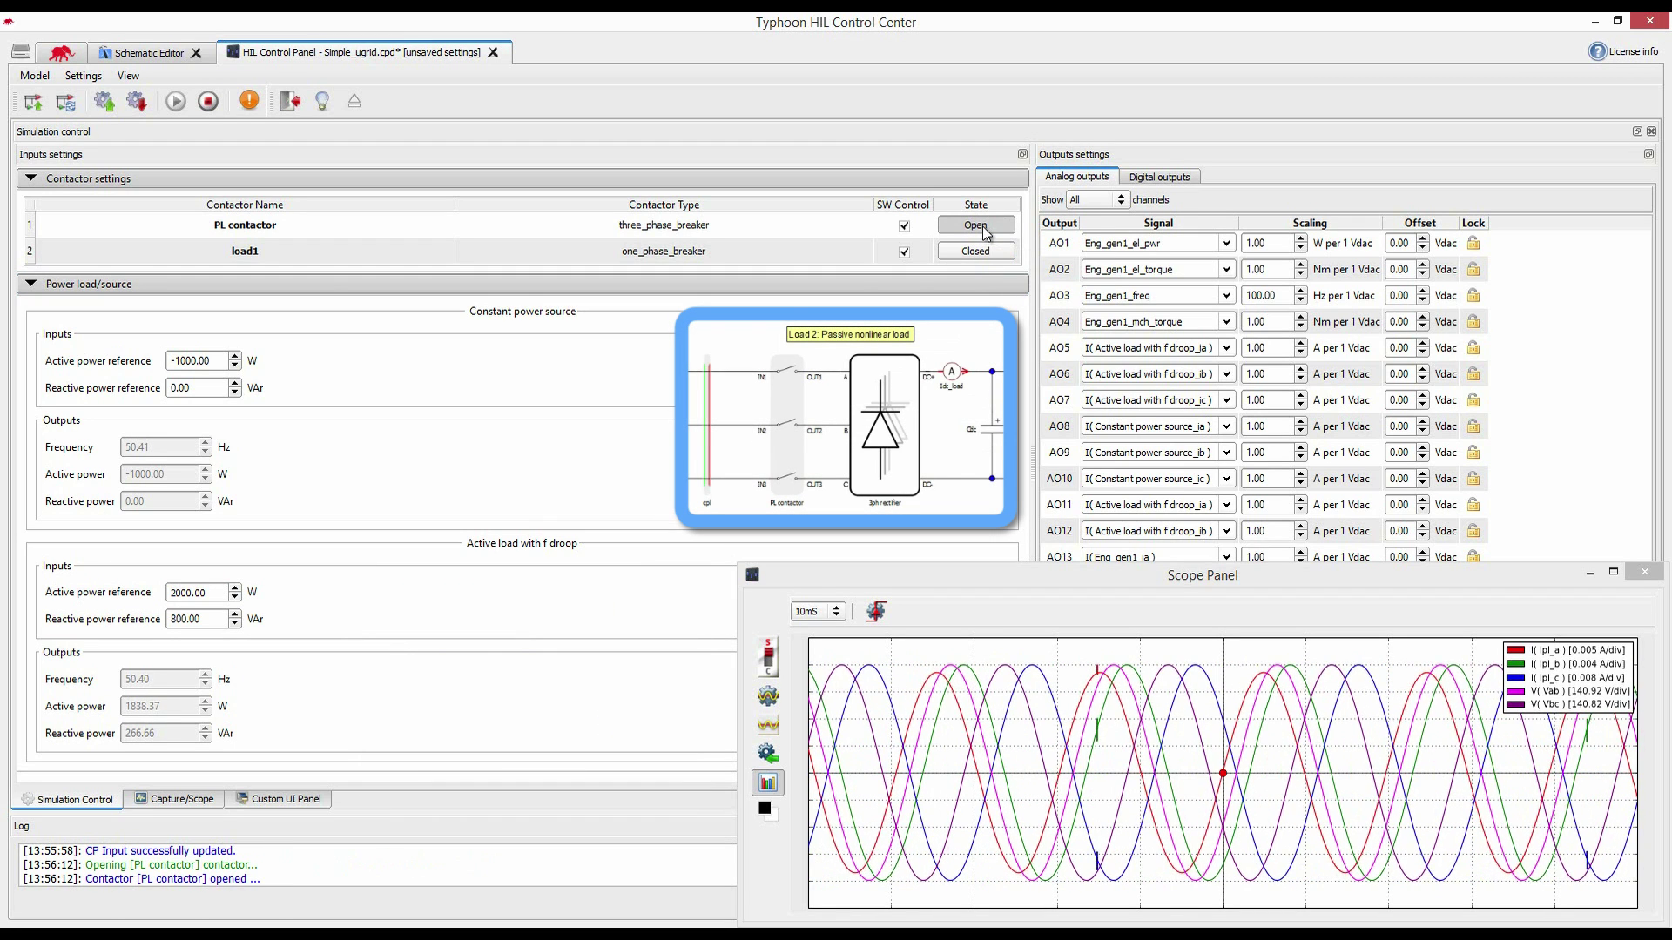
left_click(976, 225)
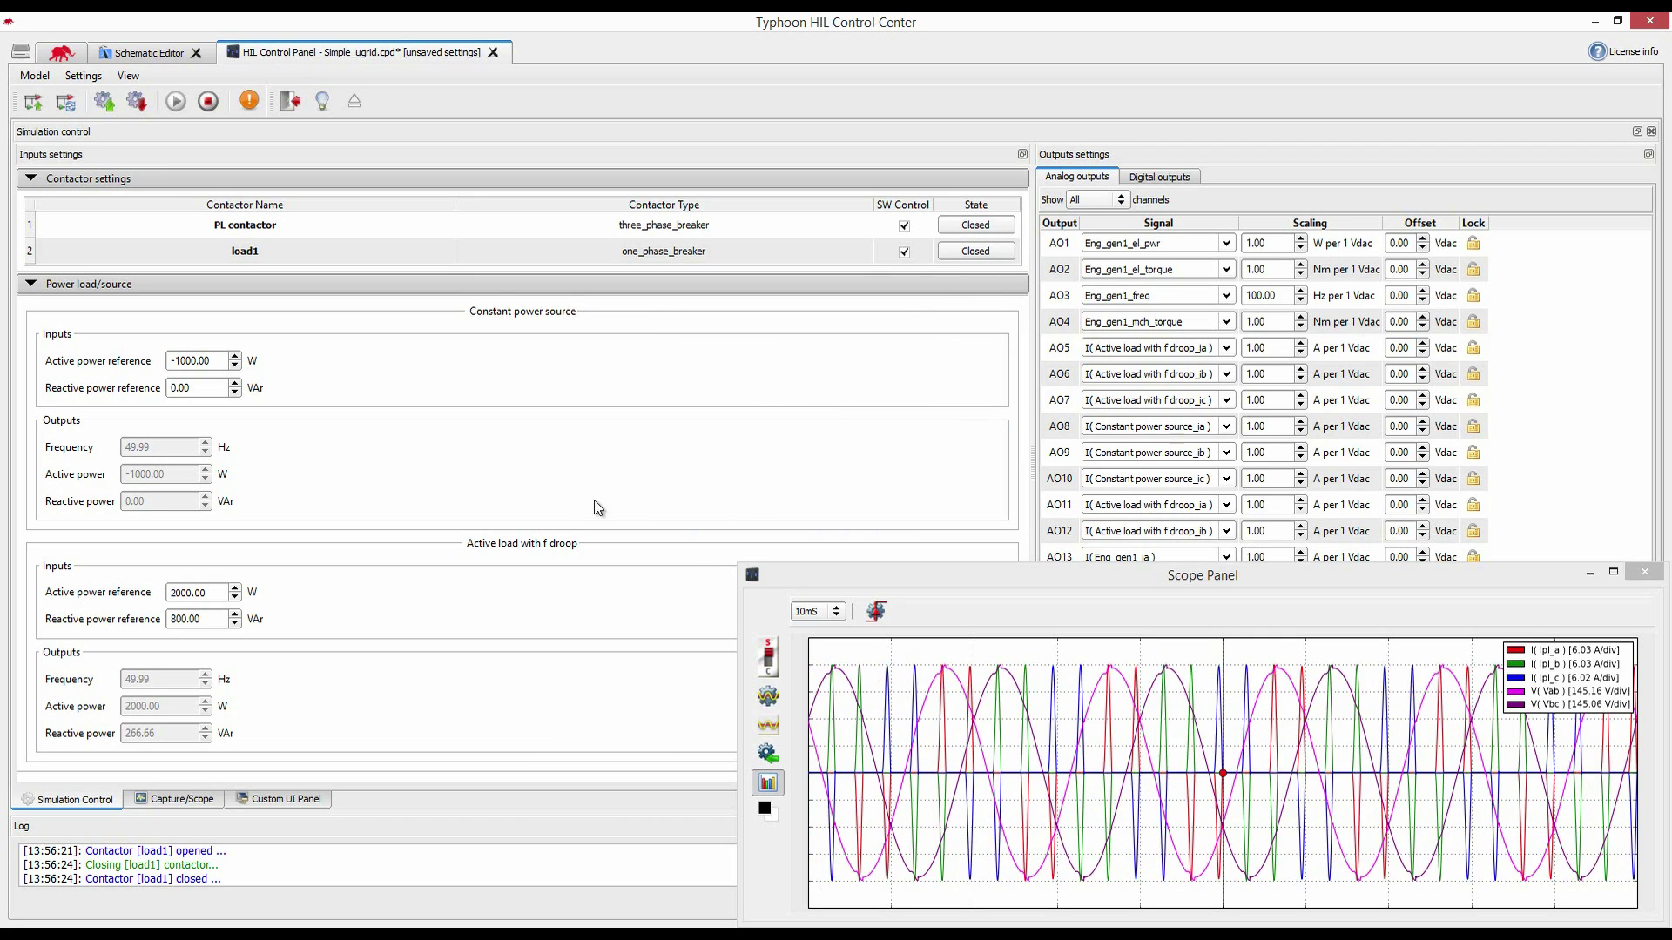
left_click(300, 802)
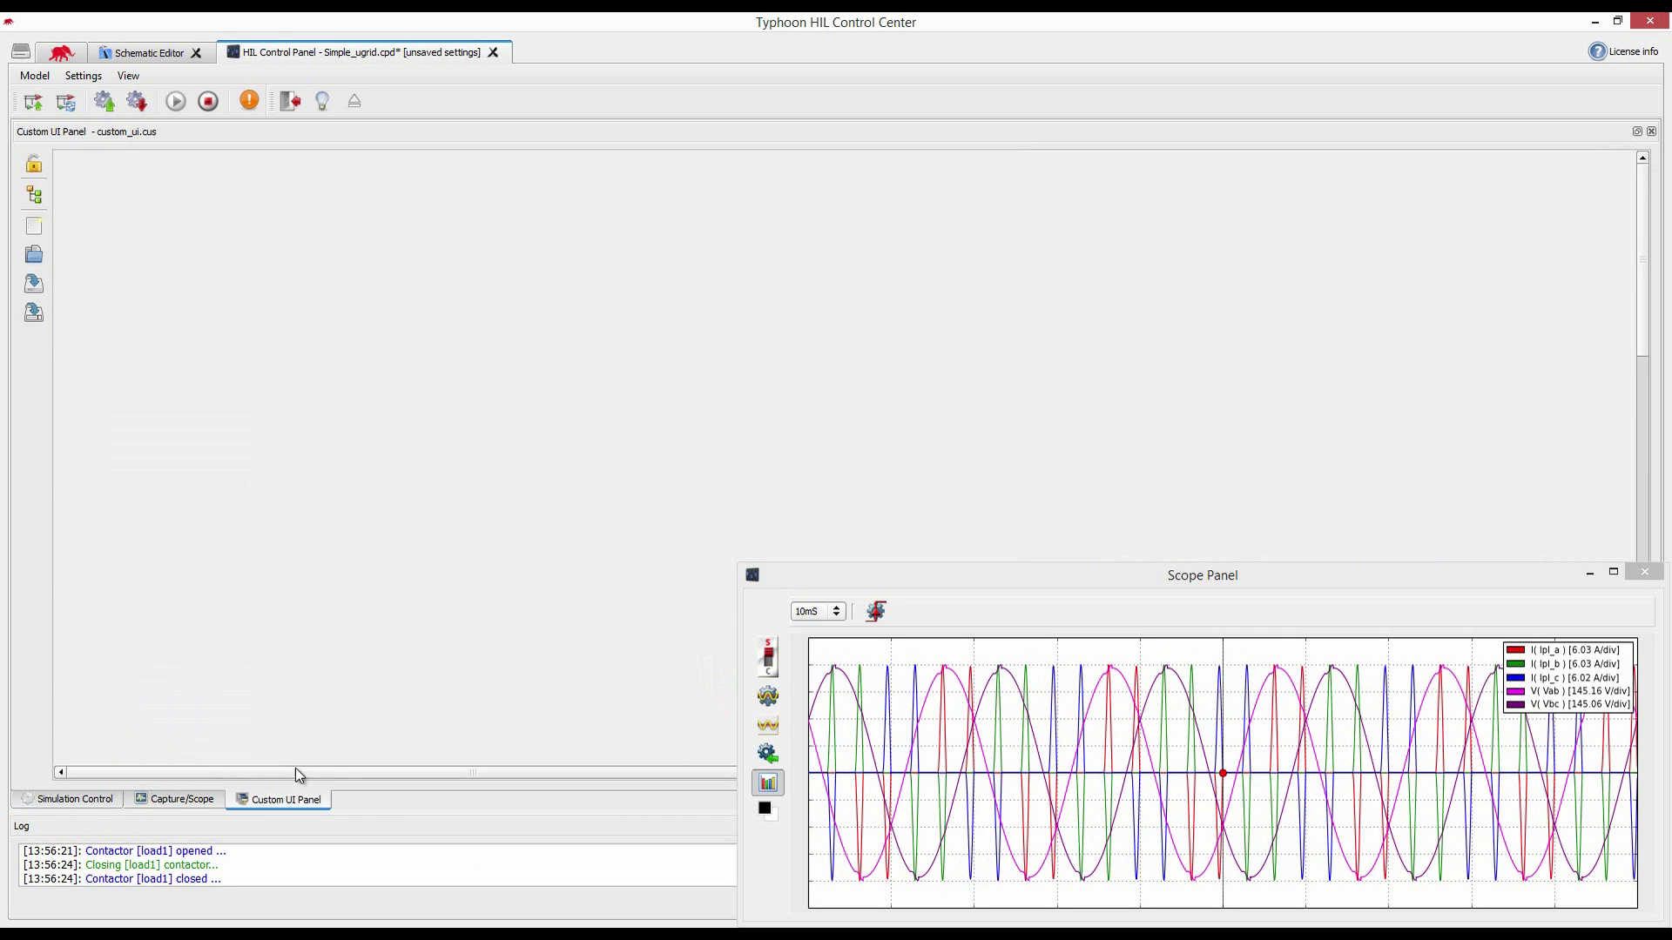
Drag a Monitoring > Trace Graph widget onto the custom_ui.cus canvas and open its properties
left_click(35, 199)
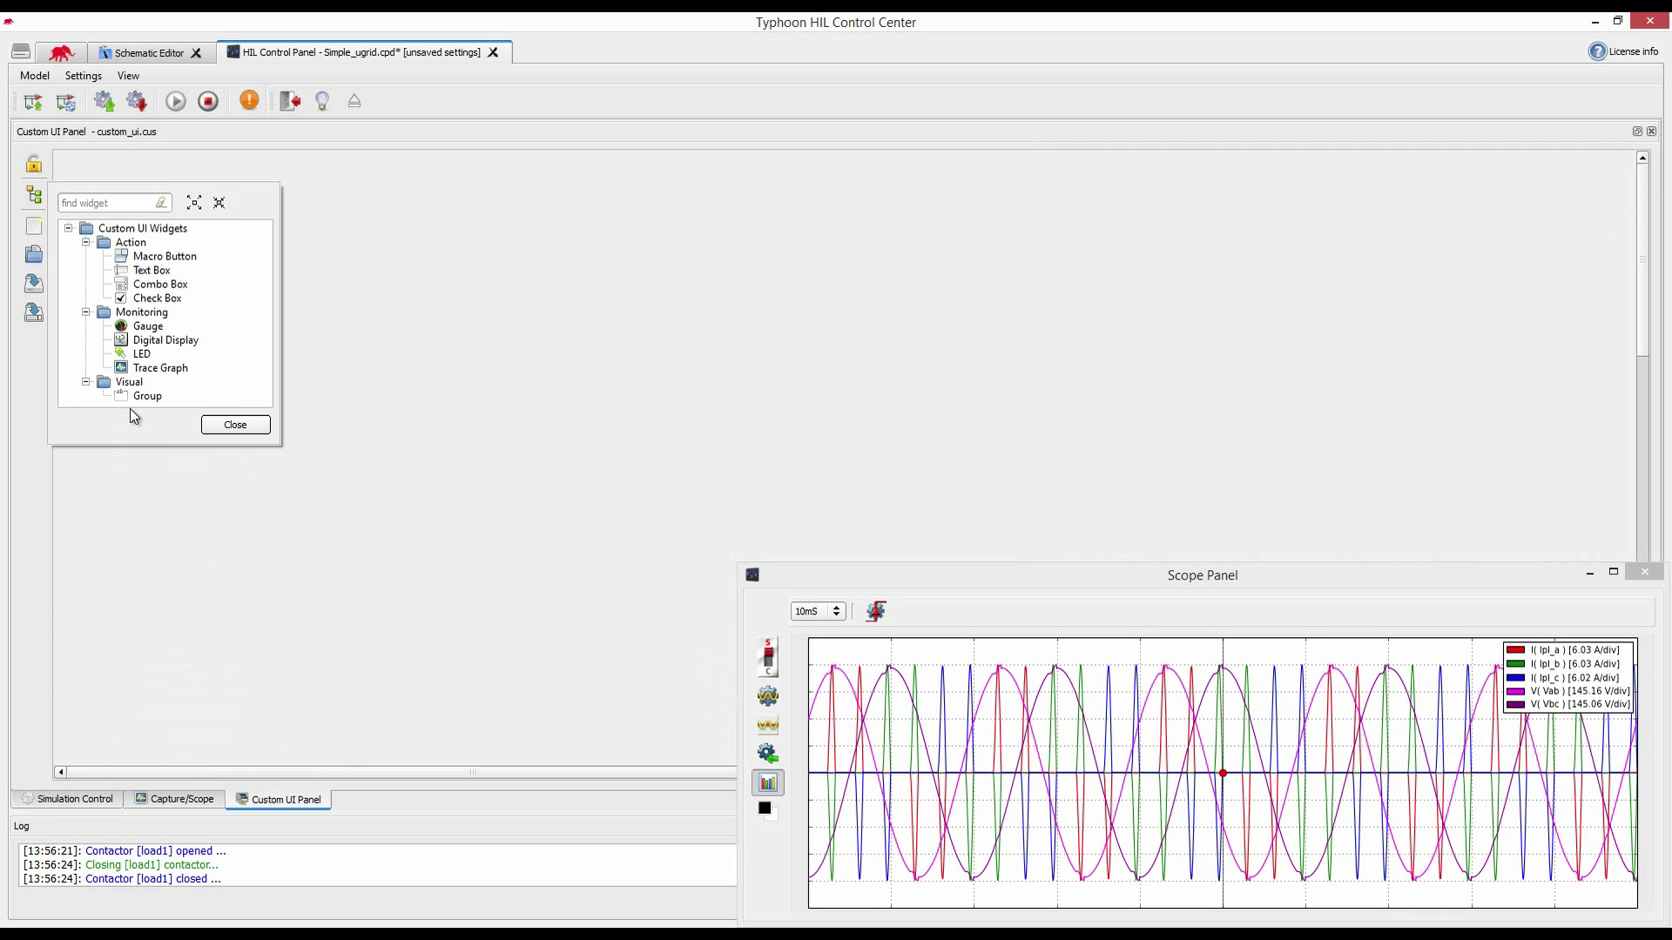
left_click(163, 371)
mouse_move(164, 374)
left_mouse_down()
mouse_move(485, 347)
mouse_move(426, 329)
left_mouse_up()
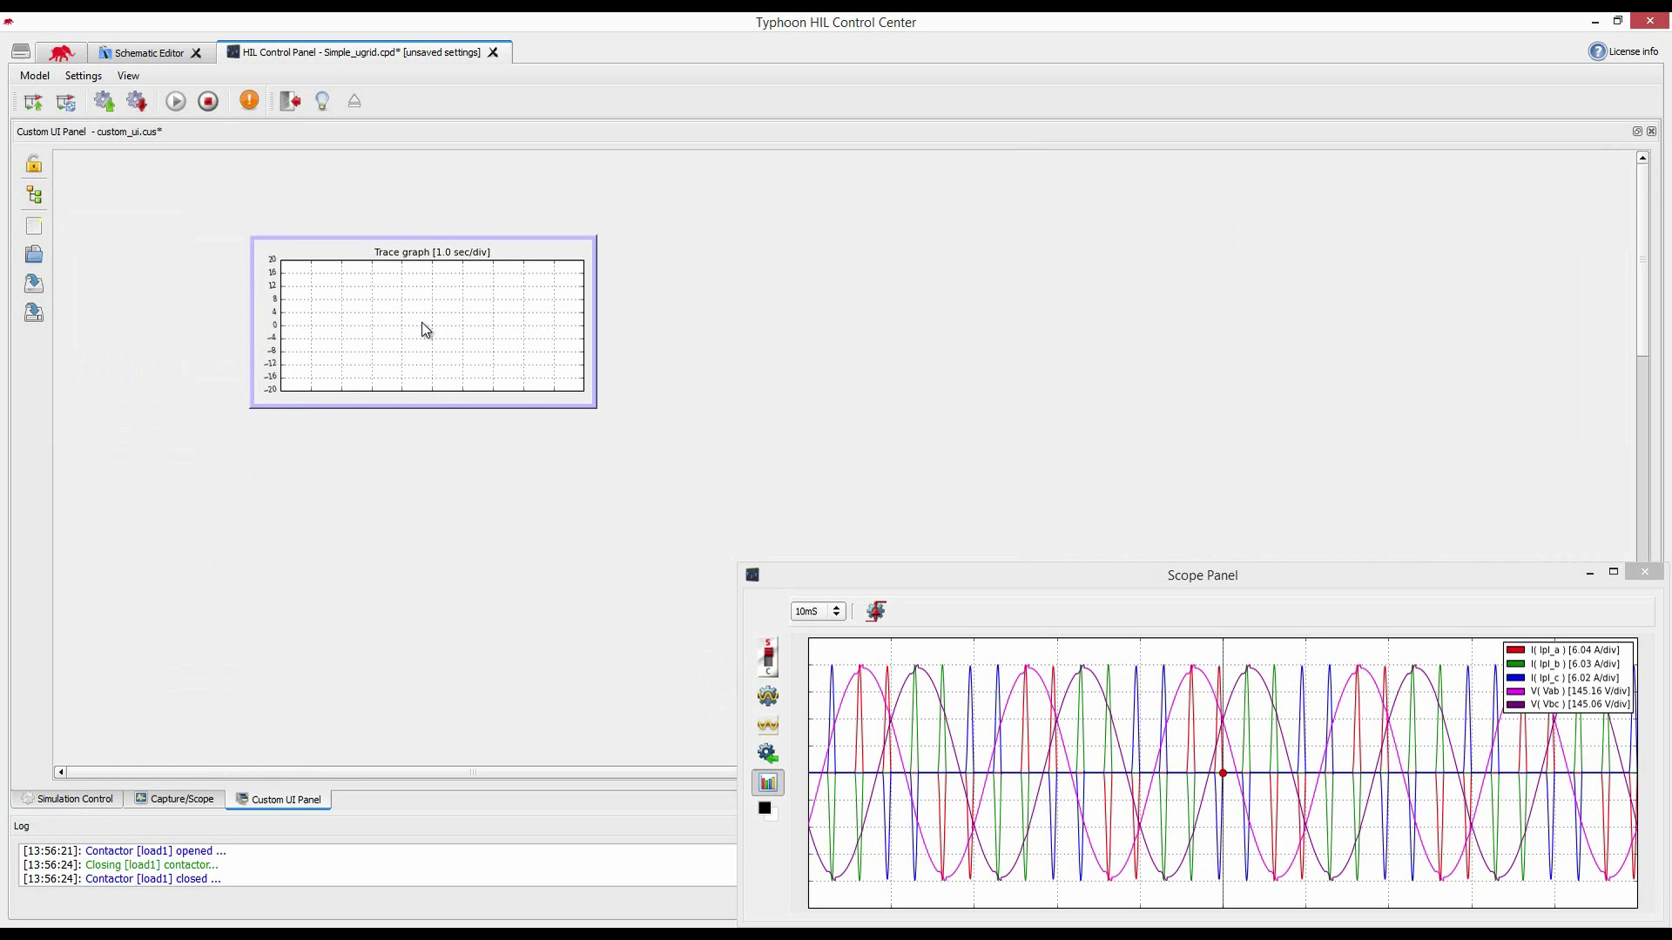
double_click(425, 329)
Title the trace graph 'Frequency' and plot the Eng_gen1_freq analog signal
triple_click(771, 369)
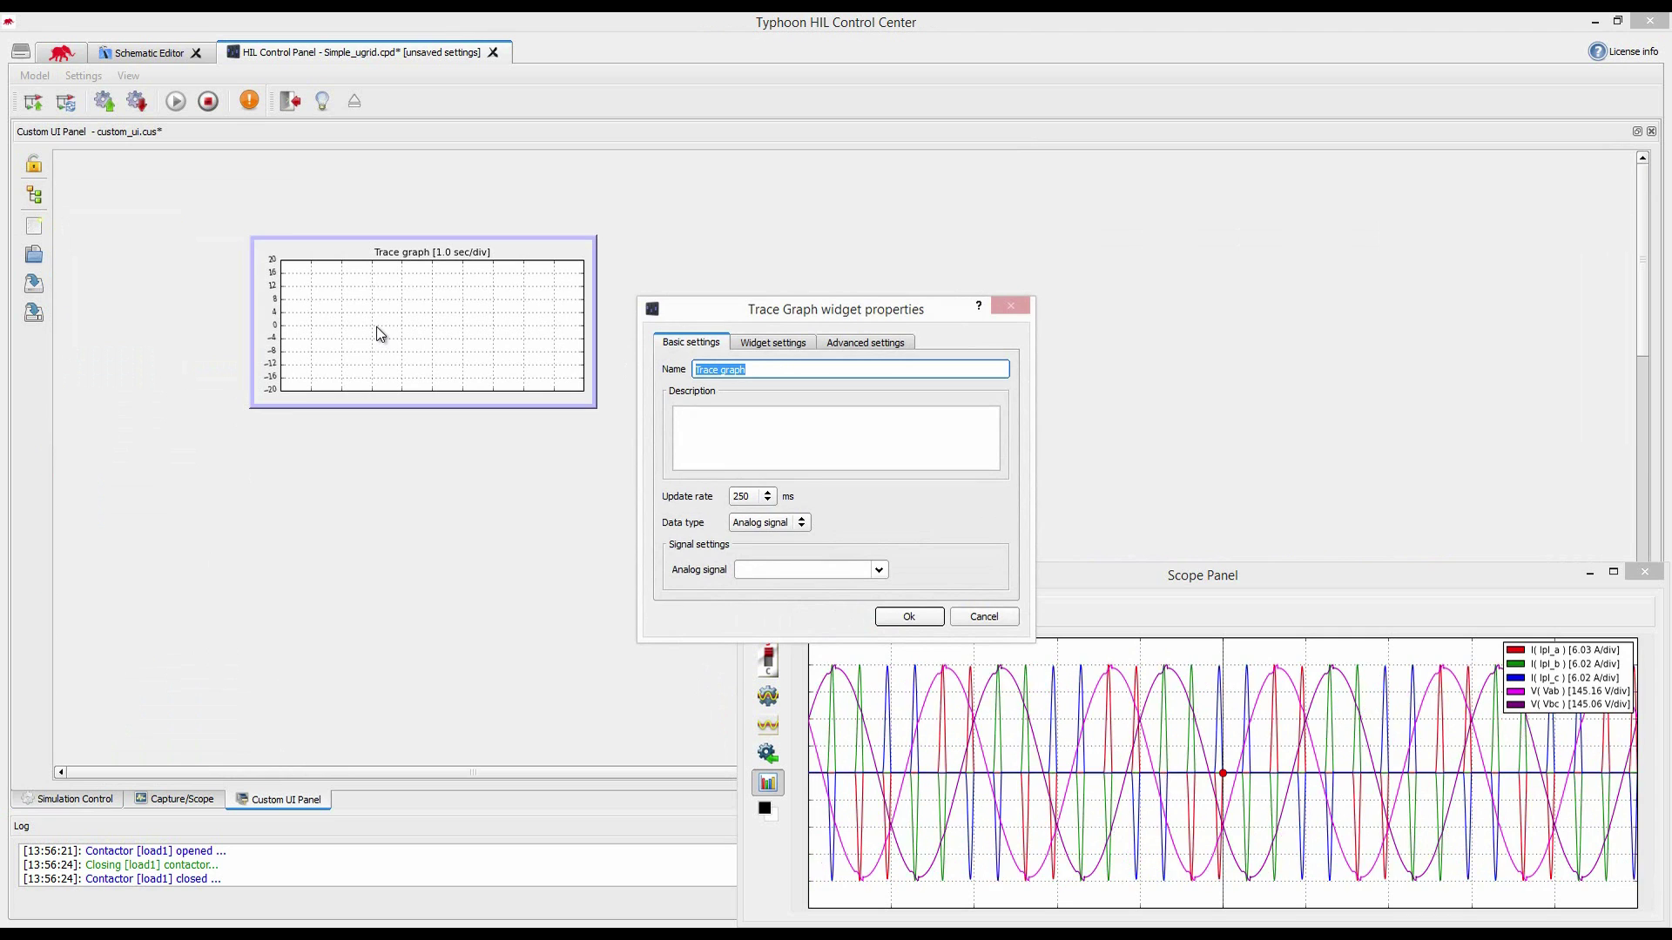
type("Frequenc")
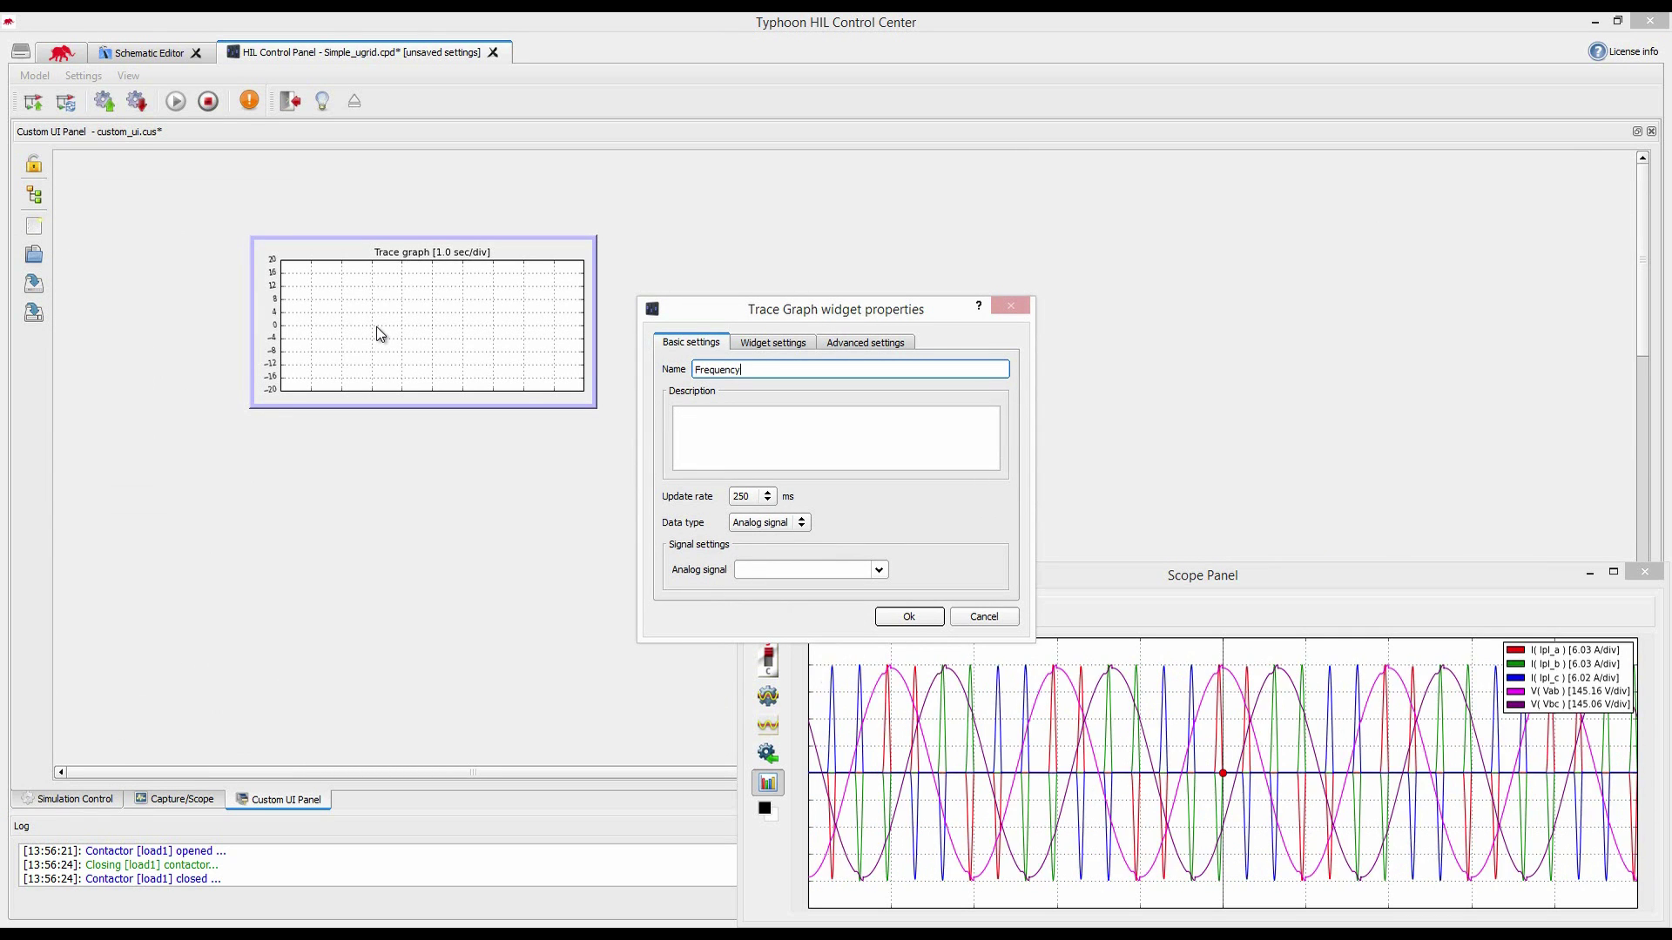
type("y")
key("Tab")
left_click(881, 568)
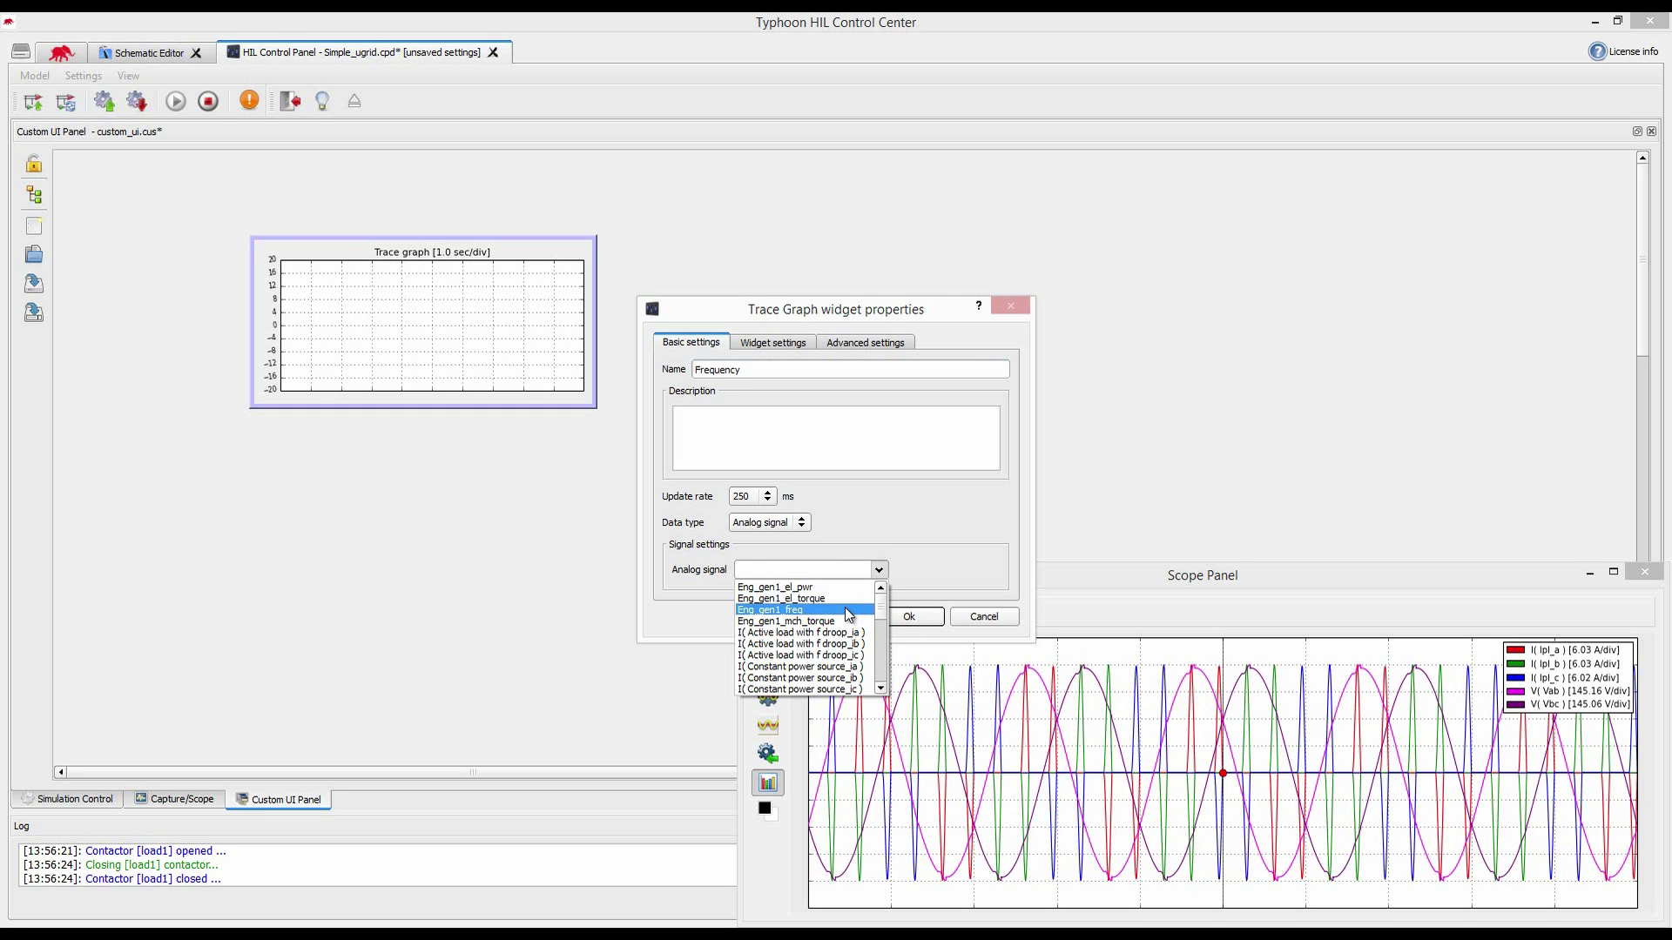
left_click(844, 609)
left_click(800, 523)
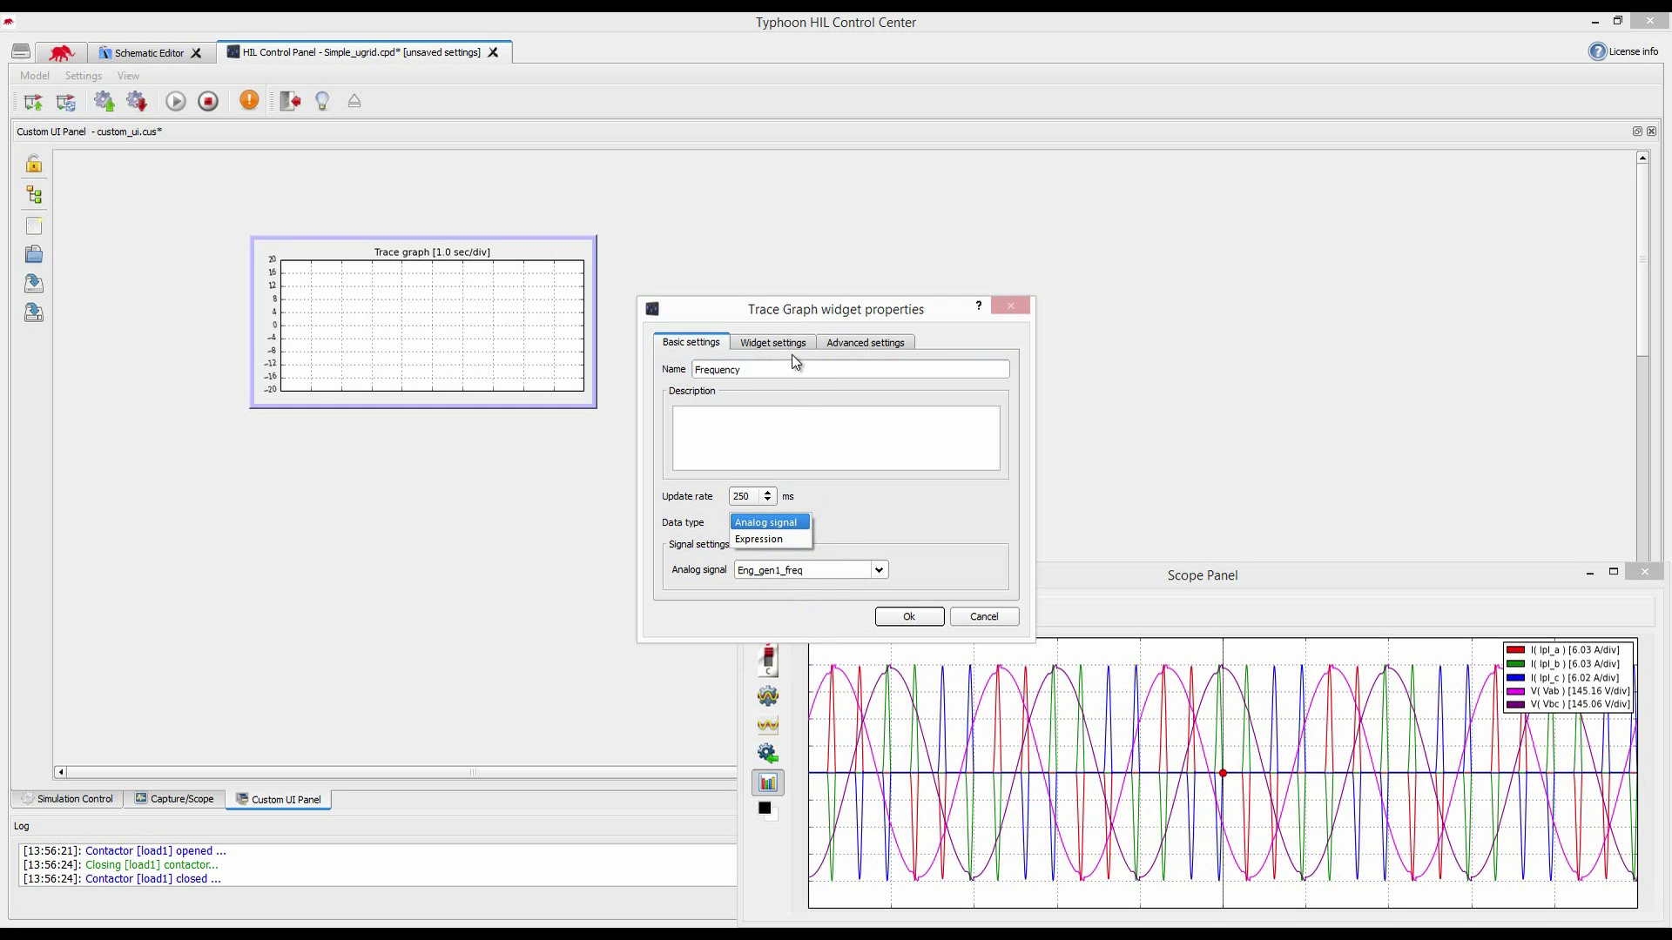
Set the graph's Y axis range to 45–55 and apply the settings
left_click(773, 343)
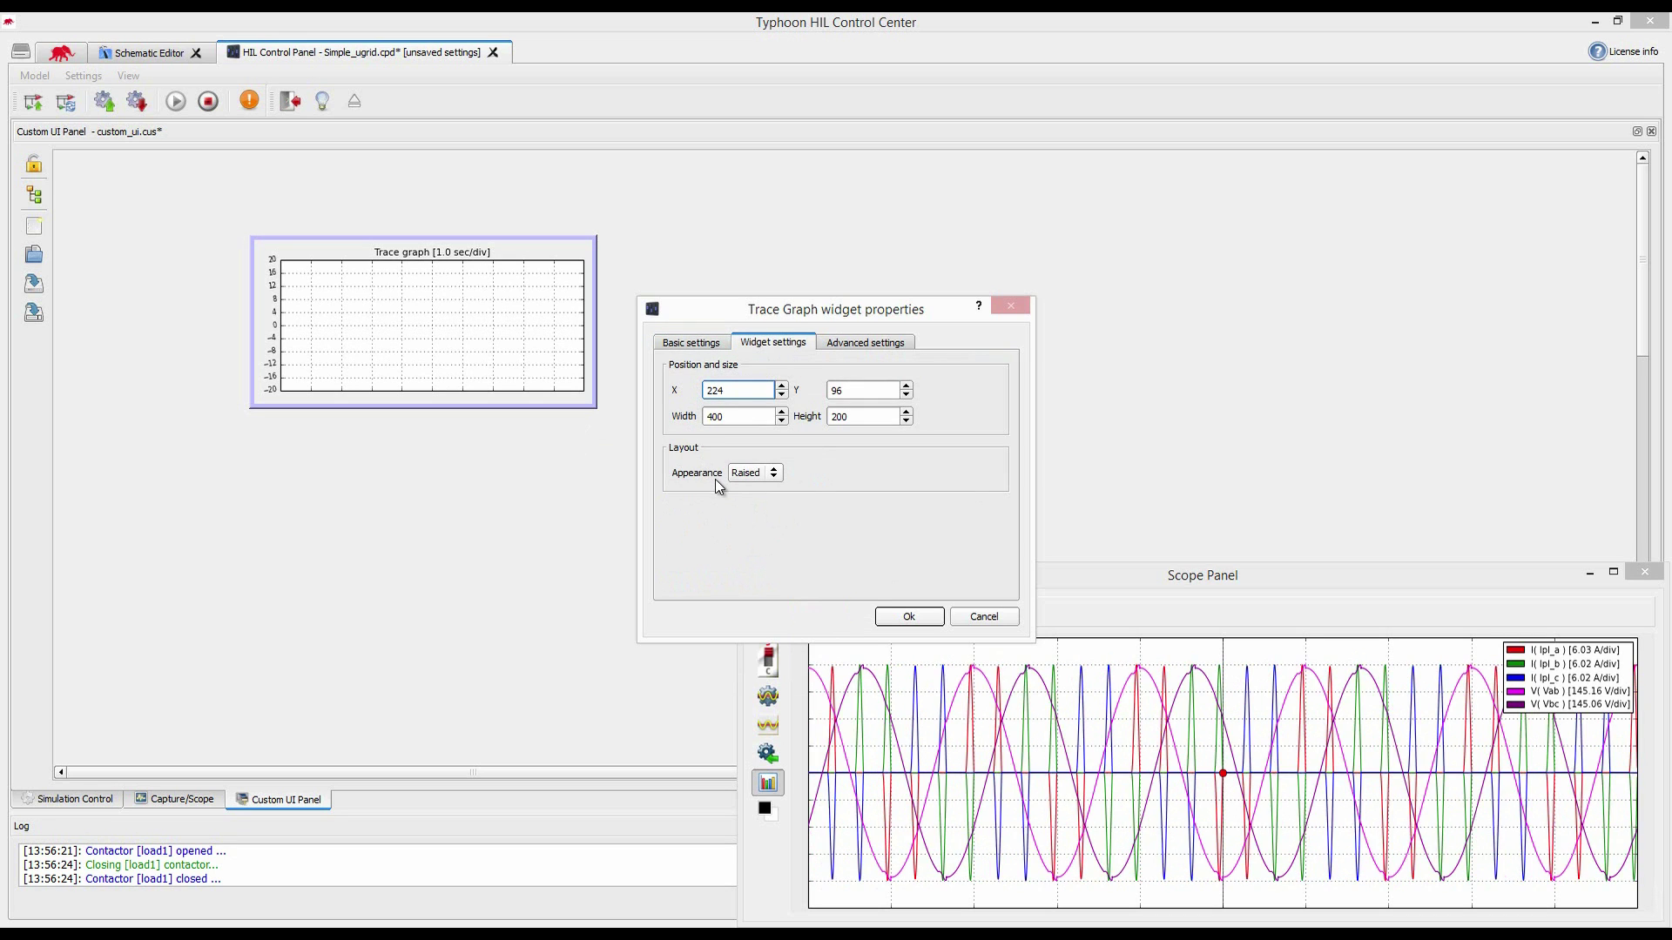
left_click(852, 344)
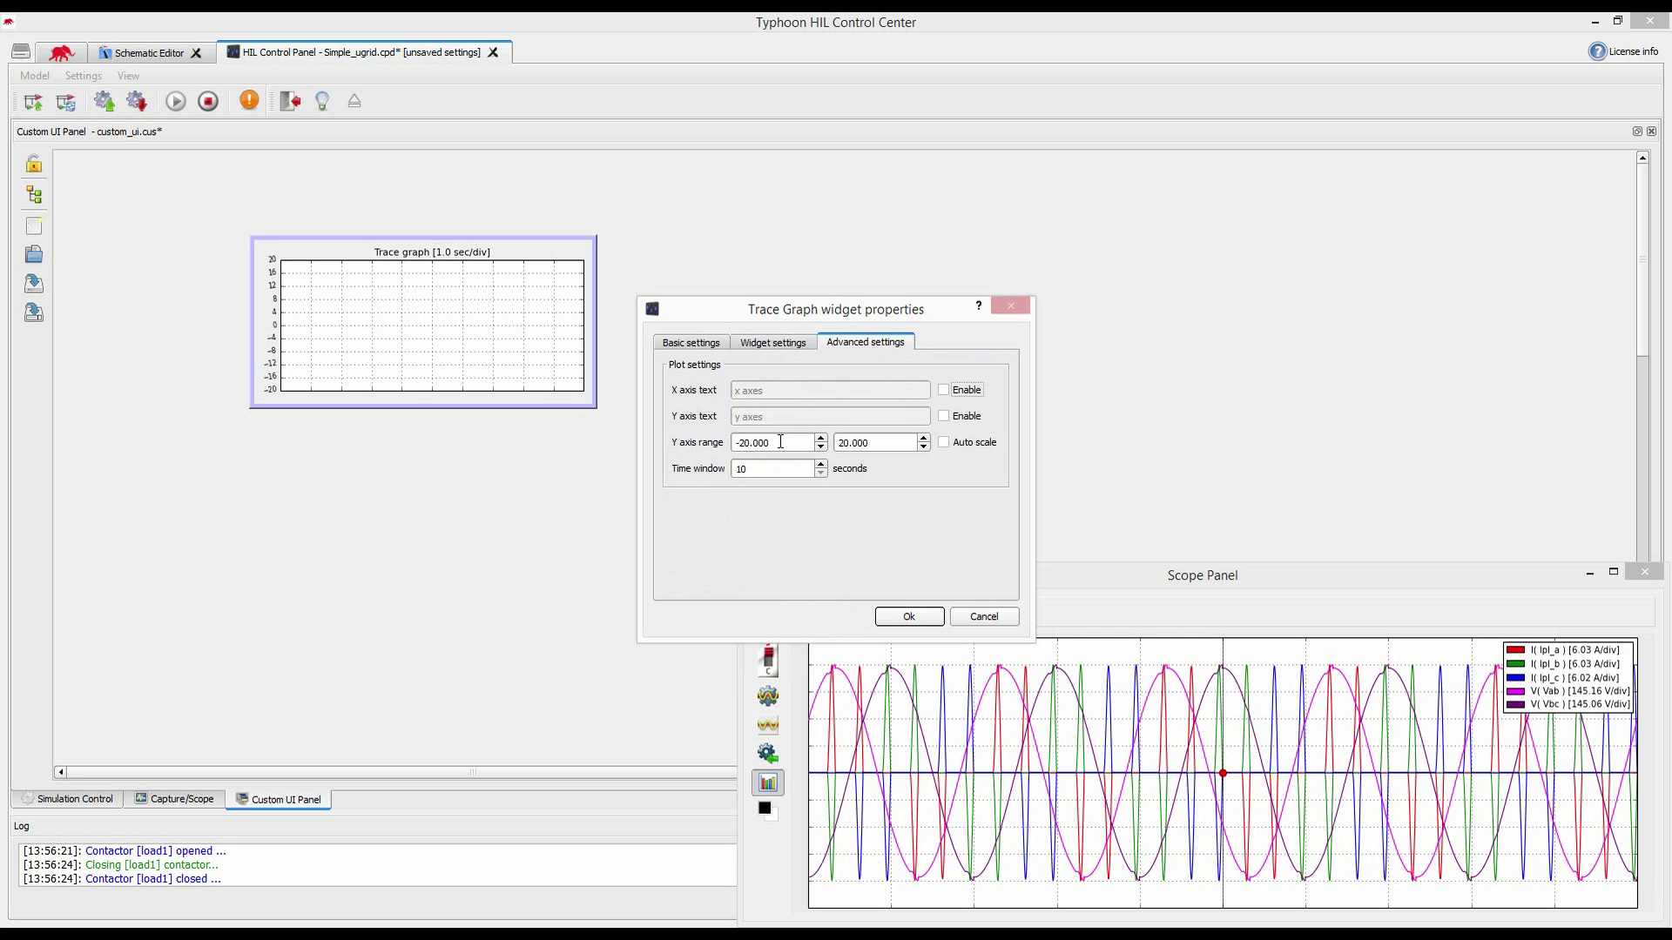
left_click_drag(770, 442, 664, 441)
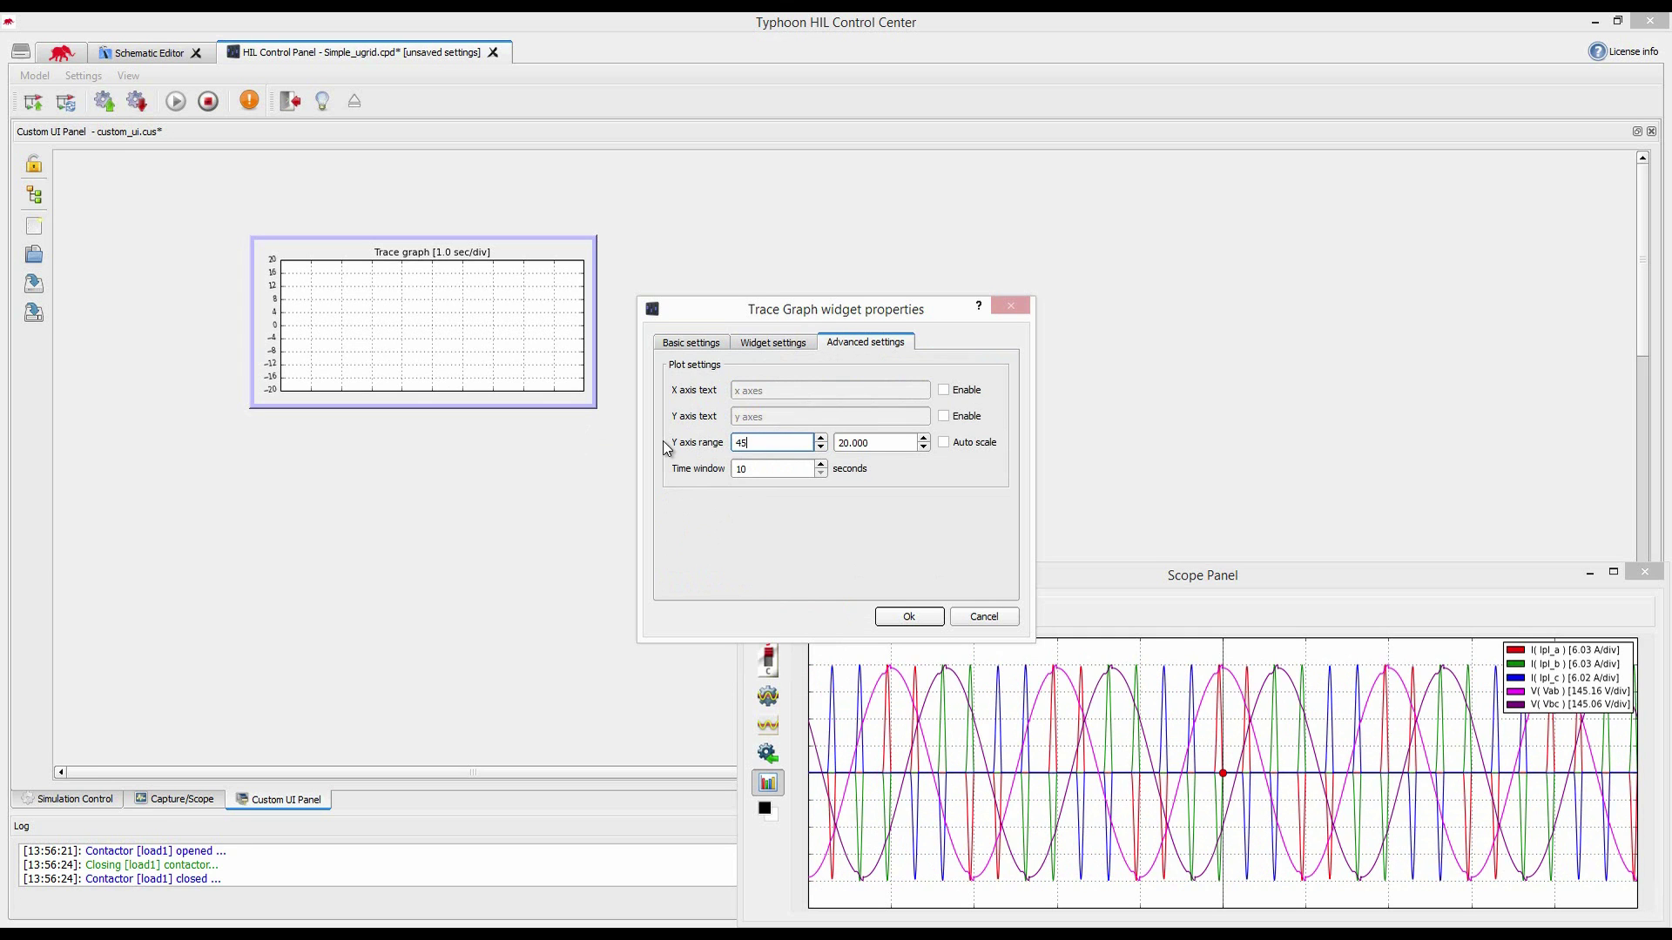
key("Tab")
type("55")
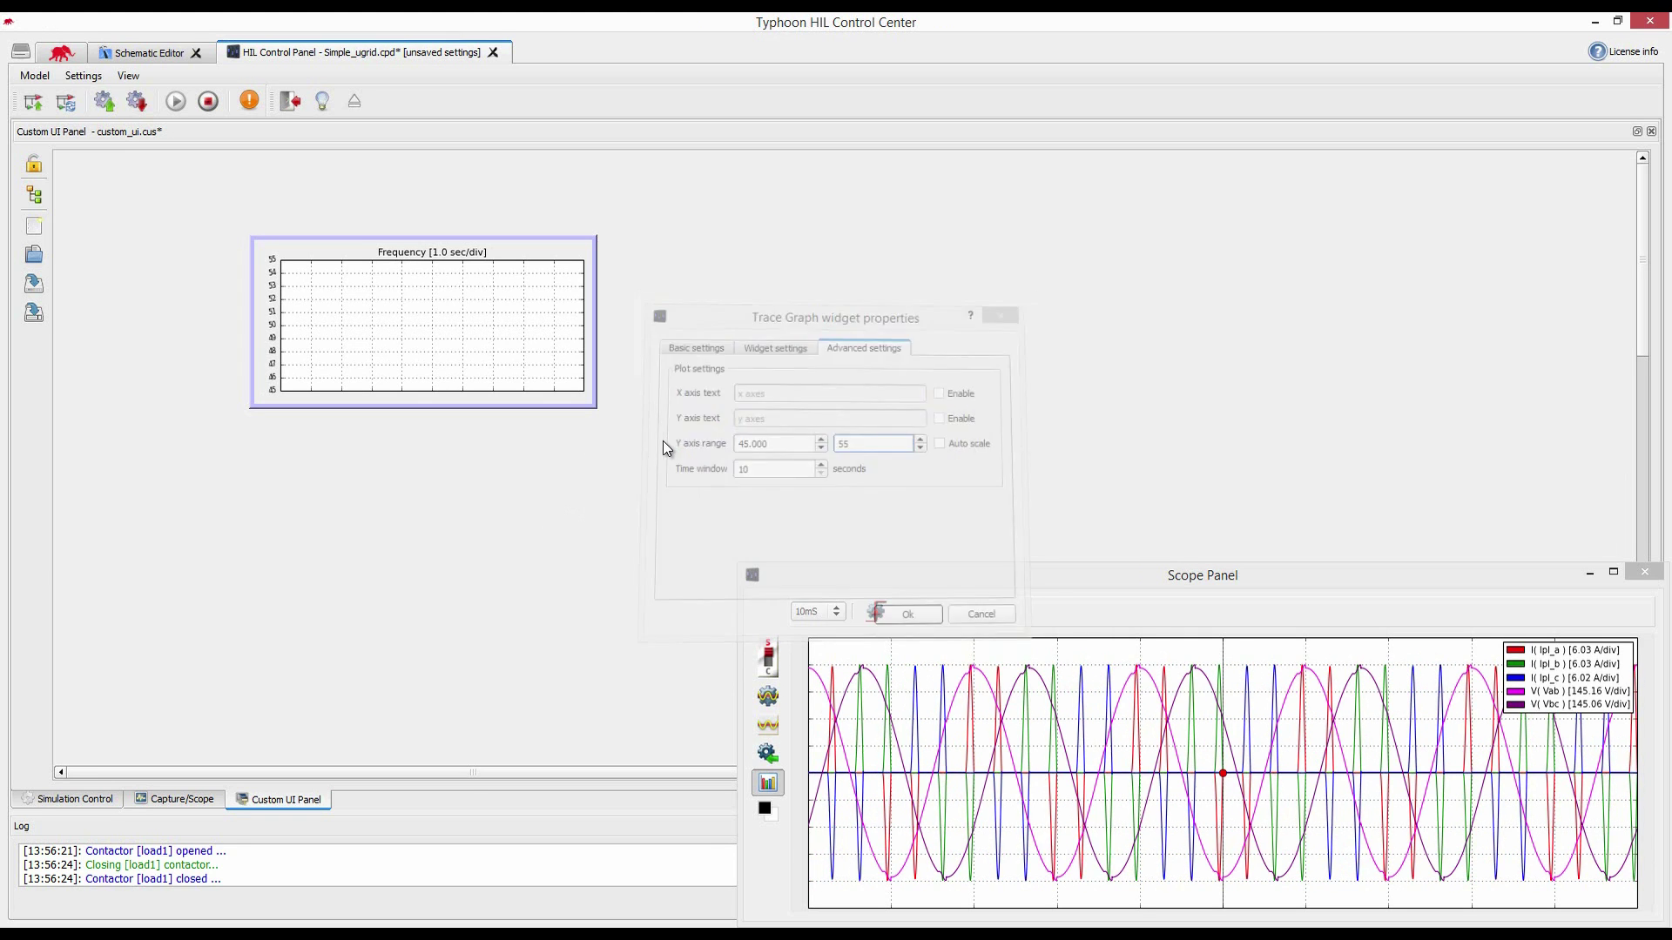
left_click(909, 616)
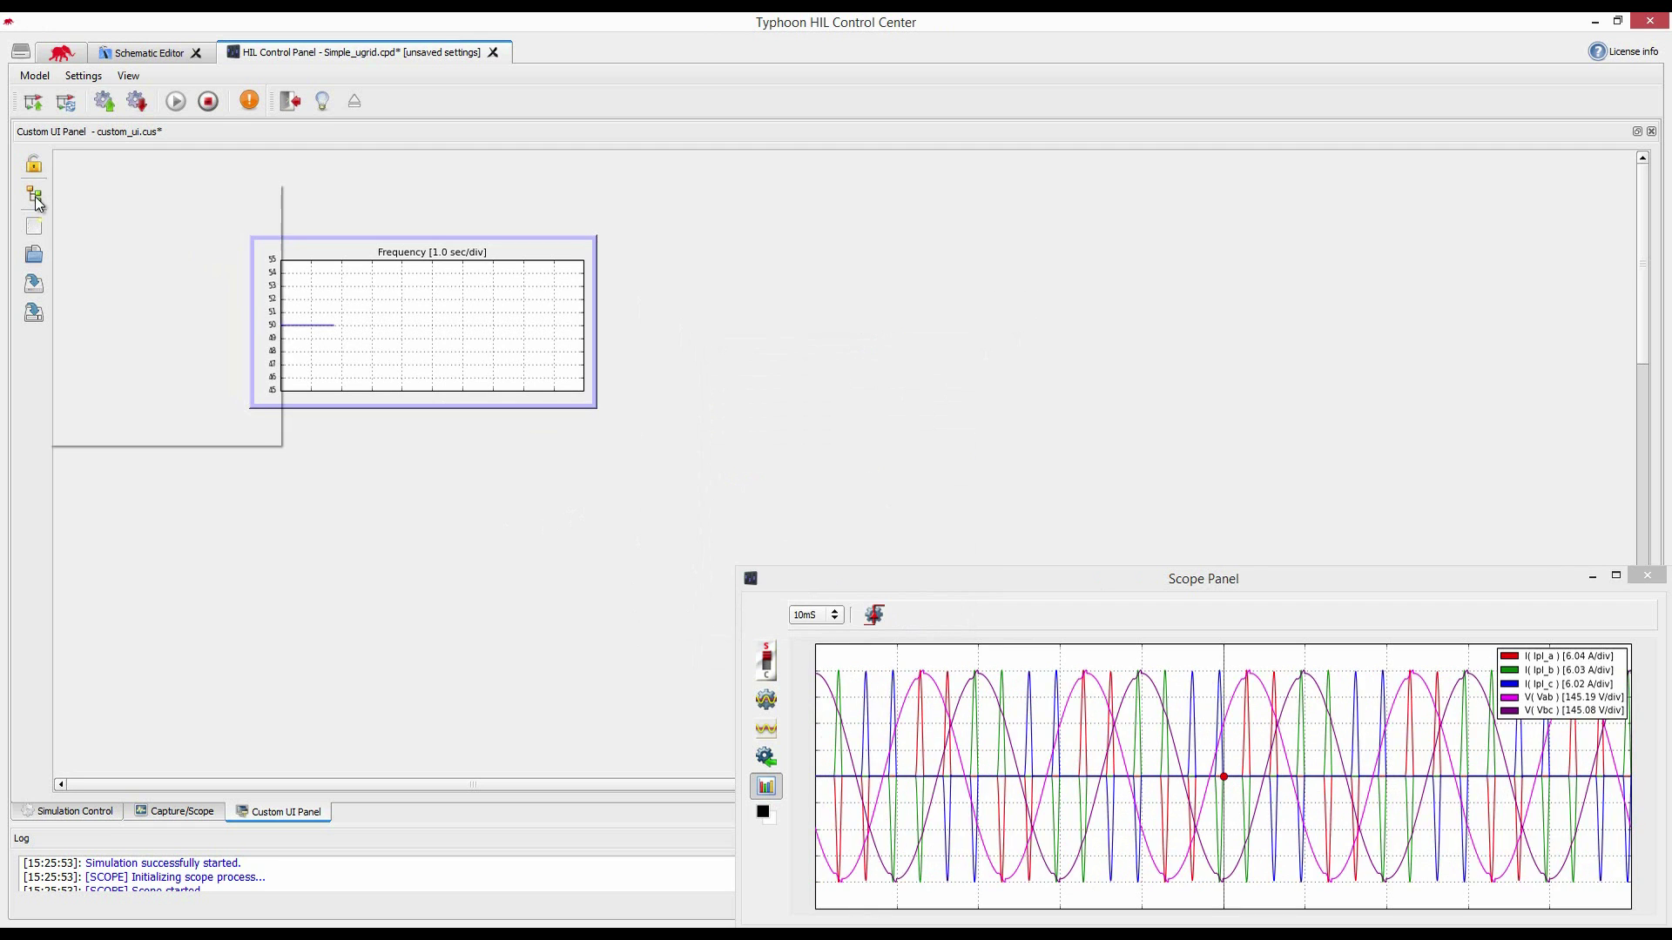
Add an expression-driven LED that lights when Eng_gen1_freq leaves 49.5–50.5 Hz
left_click(34, 197)
mouse_move(157, 367)
left_mouse_down()
mouse_move(602, 296)
mouse_move(644, 253)
left_mouse_up()
left_click(802, 535)
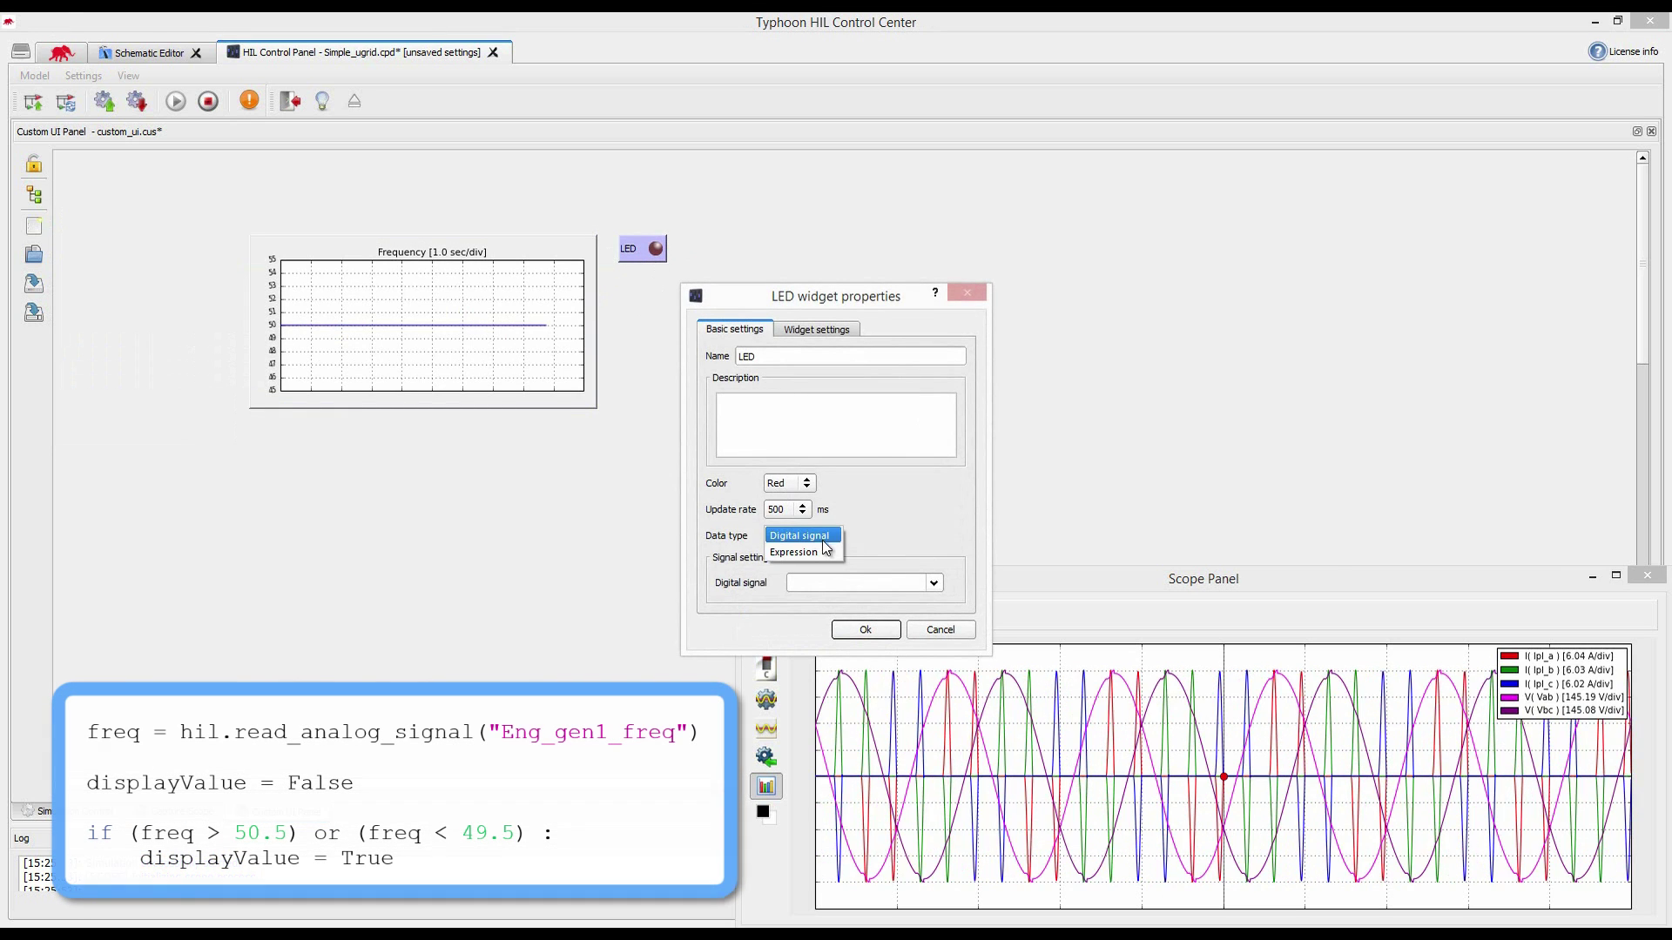
left_click(814, 550)
left_click(701, 578)
key("Return")
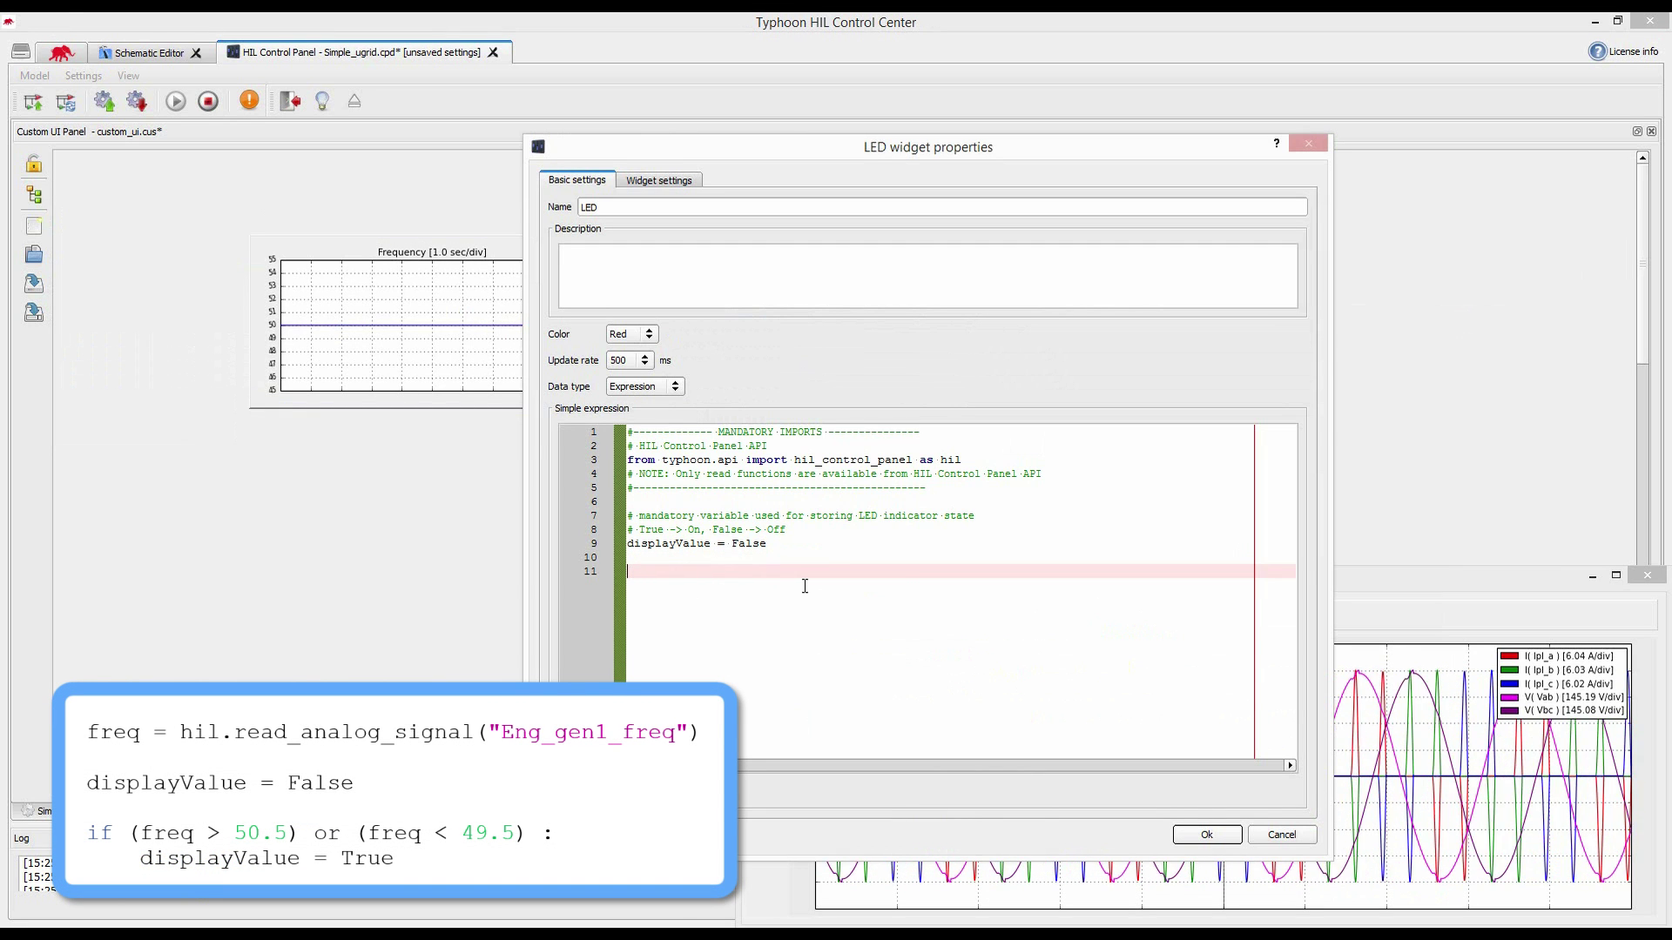
type("freq = hil.read_analog_signal(\"Eng_gen1_freq\")  displayValue = False  if (freq > 50.5) or (freq < 49.5) :     displayValue = True")
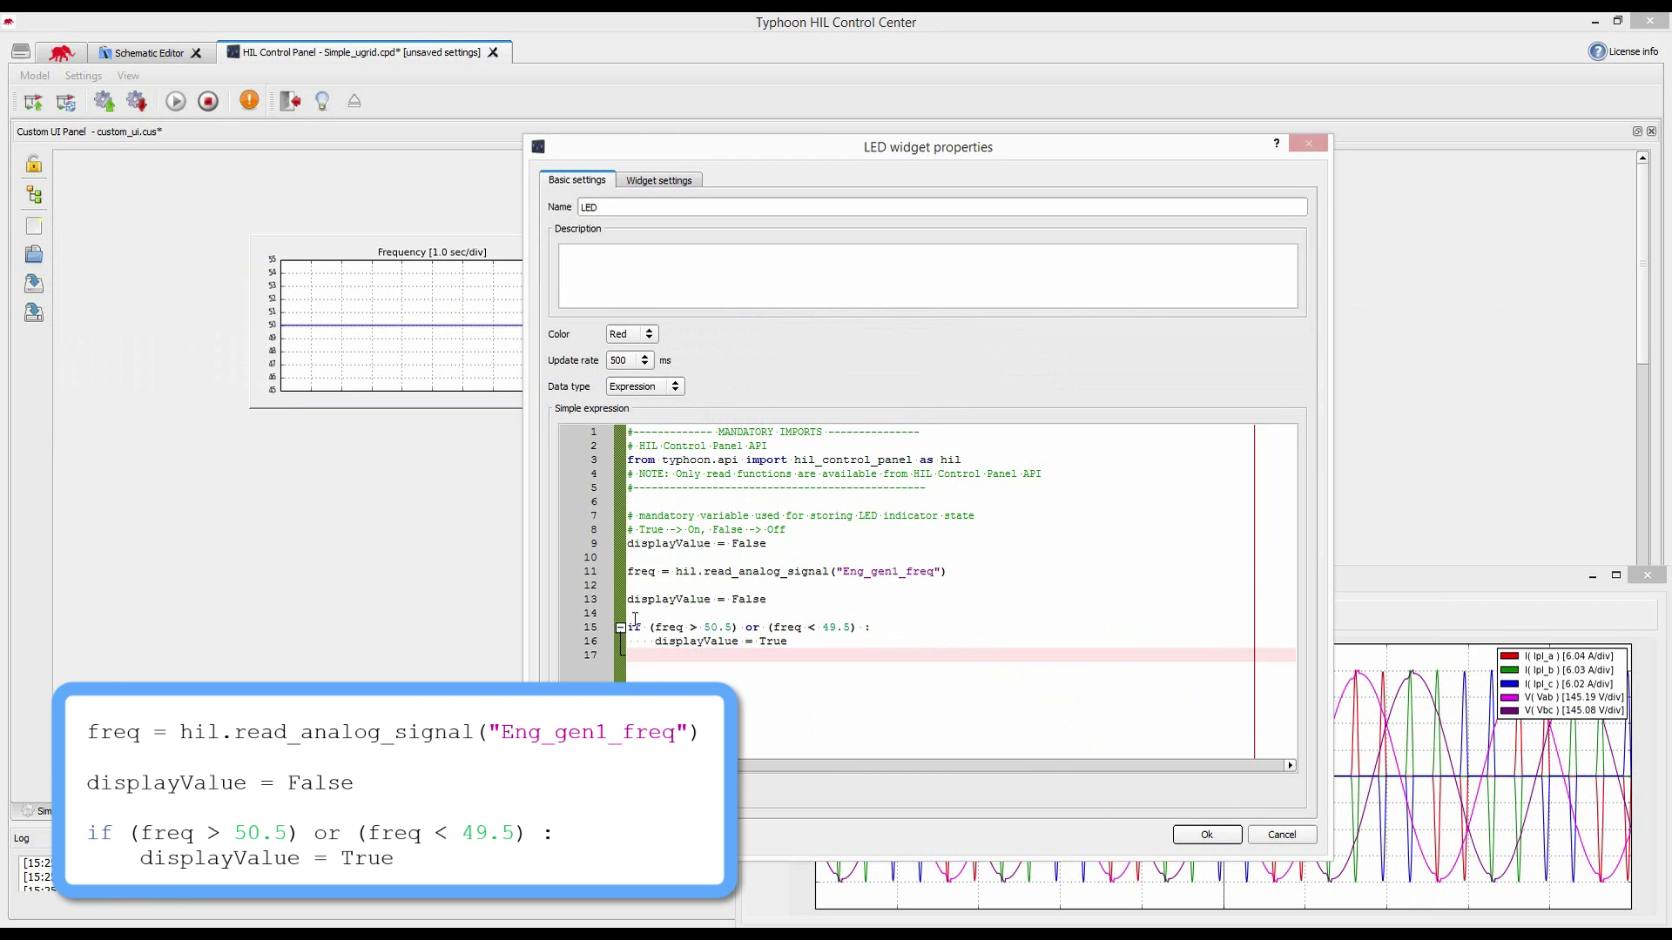
left_click(1207, 834)
Place a new group widget on the panel and name it 'Frequency'
left_click(35, 195)
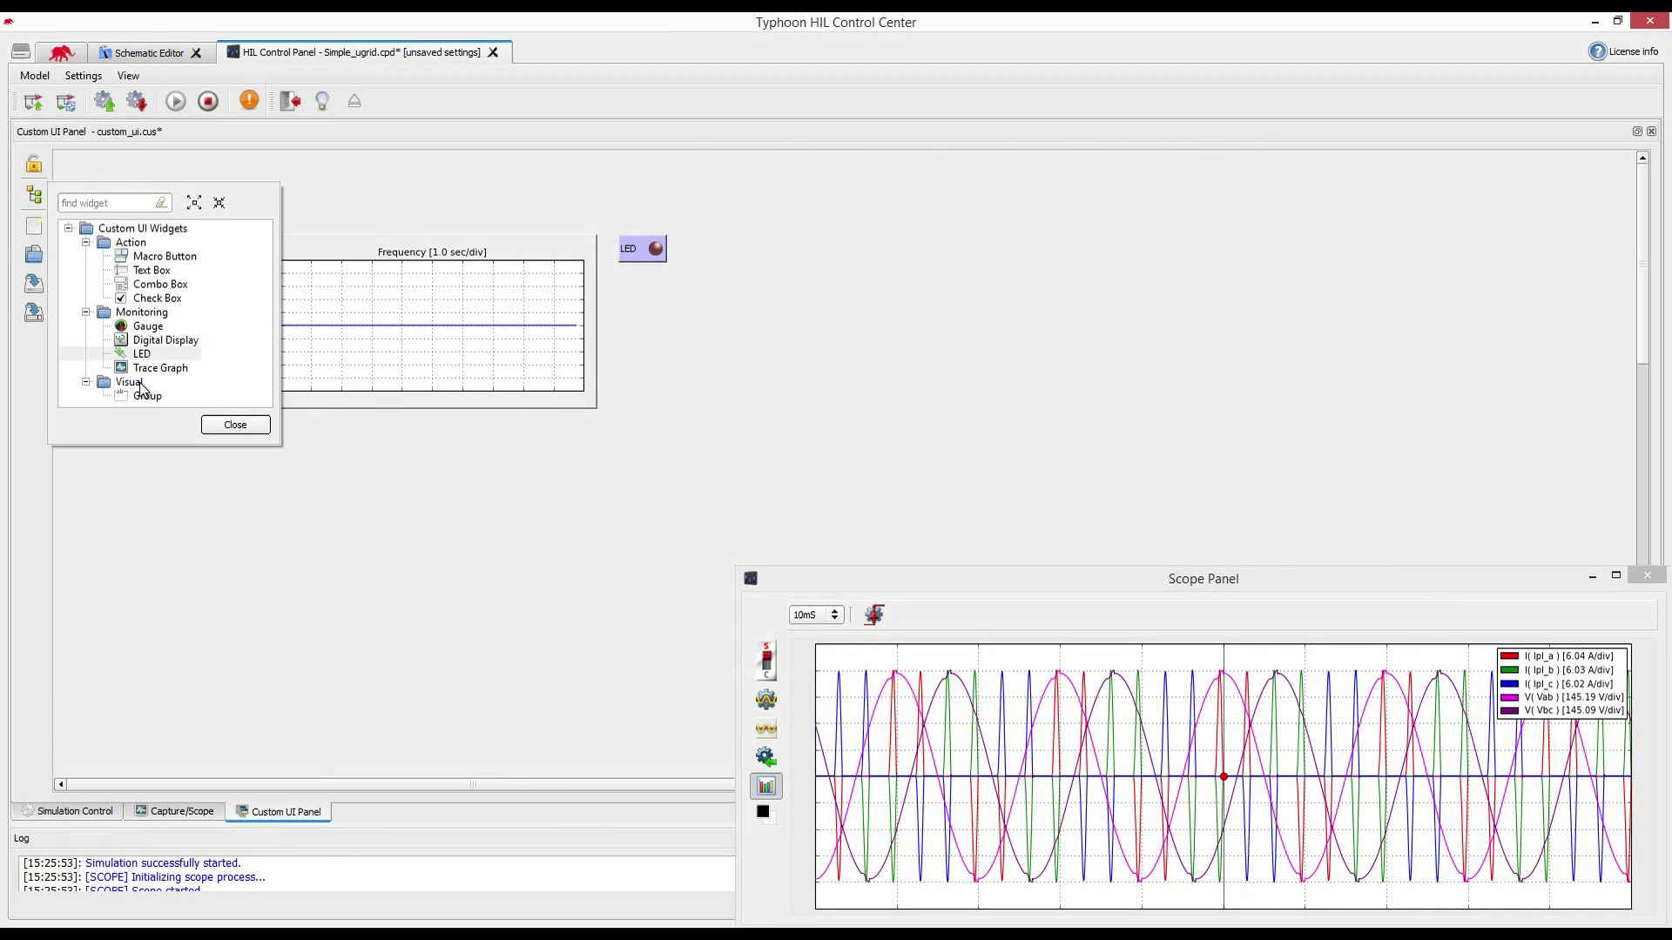
left_click_drag(170, 397, 416, 494)
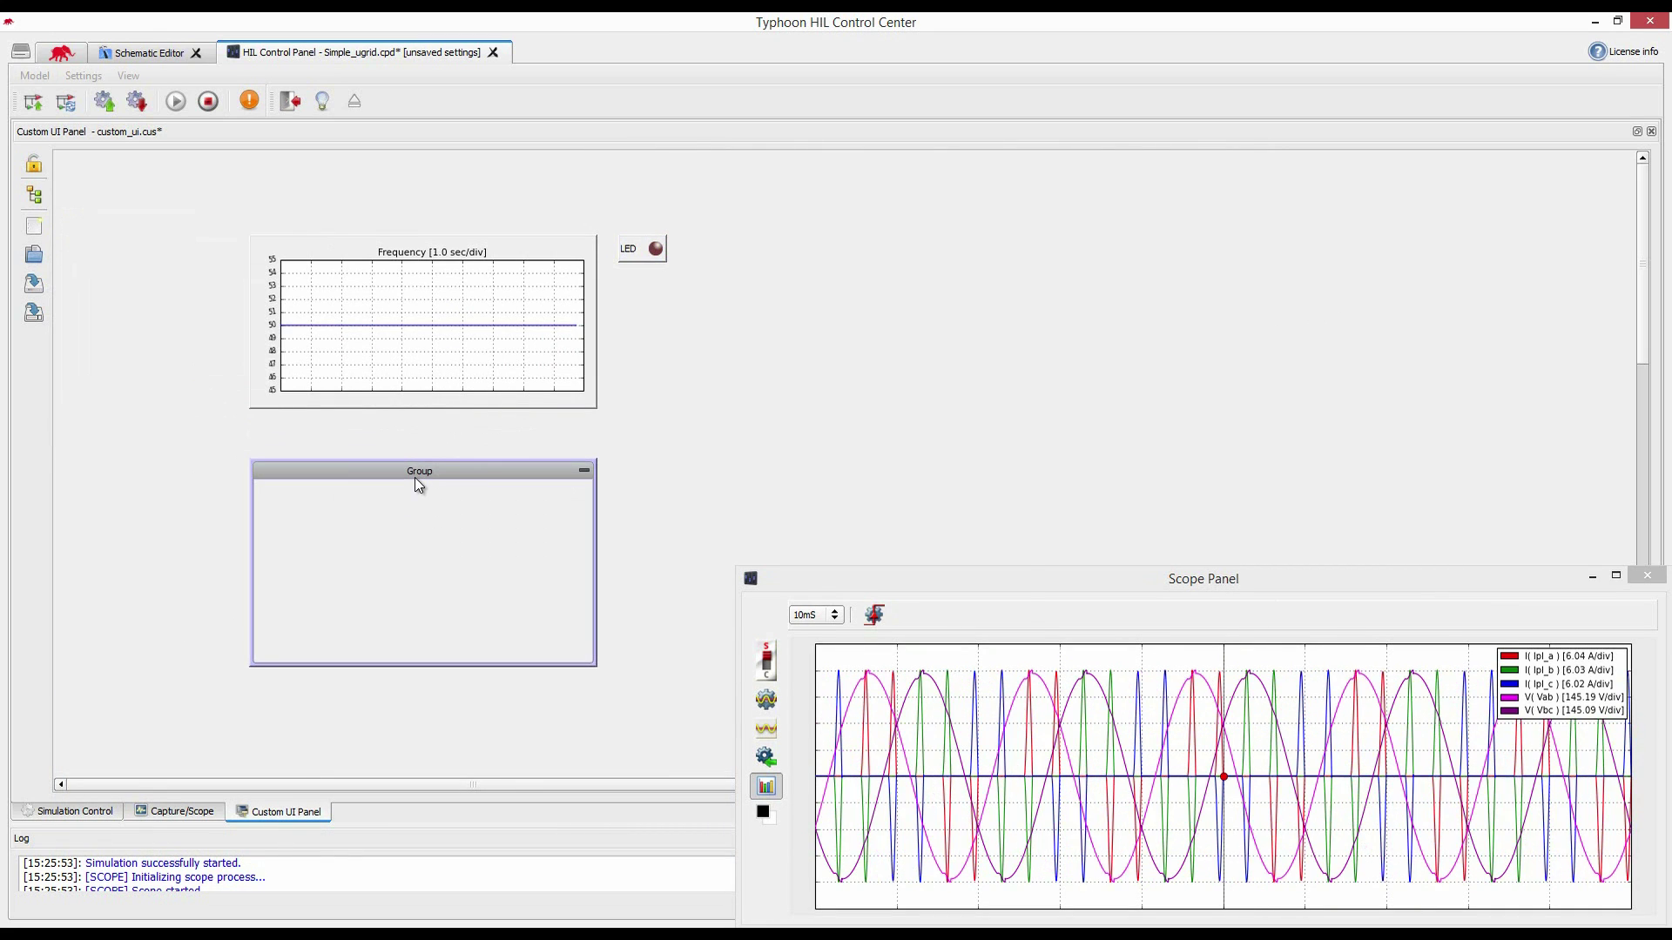
type("Frequency")
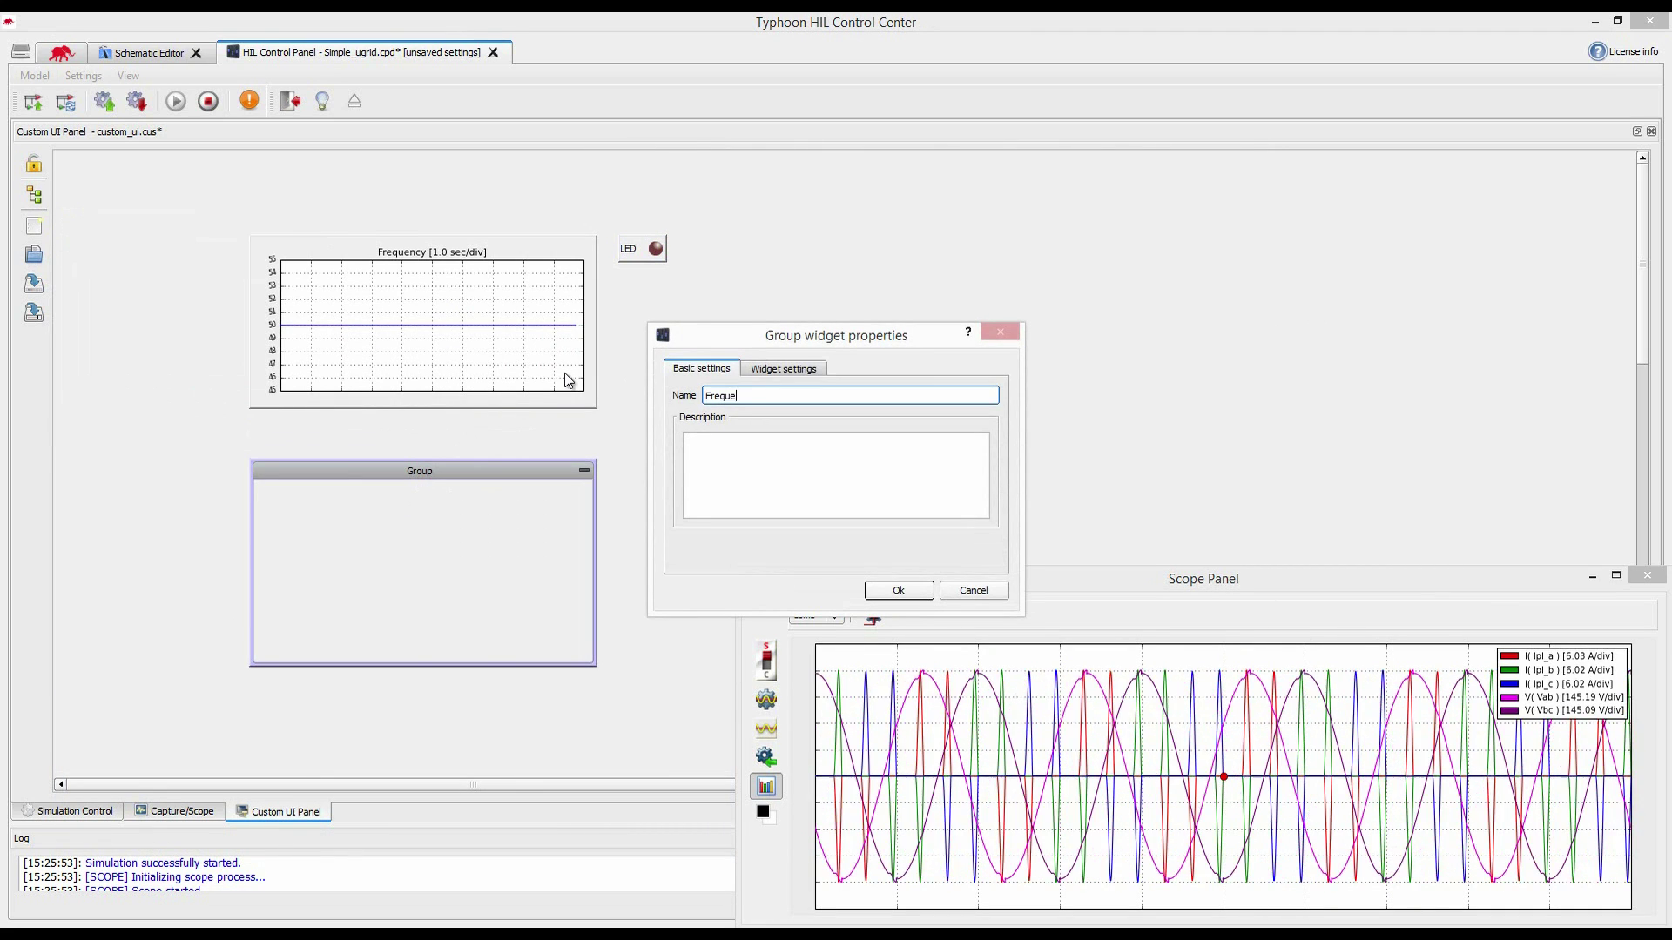
key("Return")
Move the Frequency graph and LED into the group and hide the floating scope panel
left_click_drag(420, 180, 754, 341)
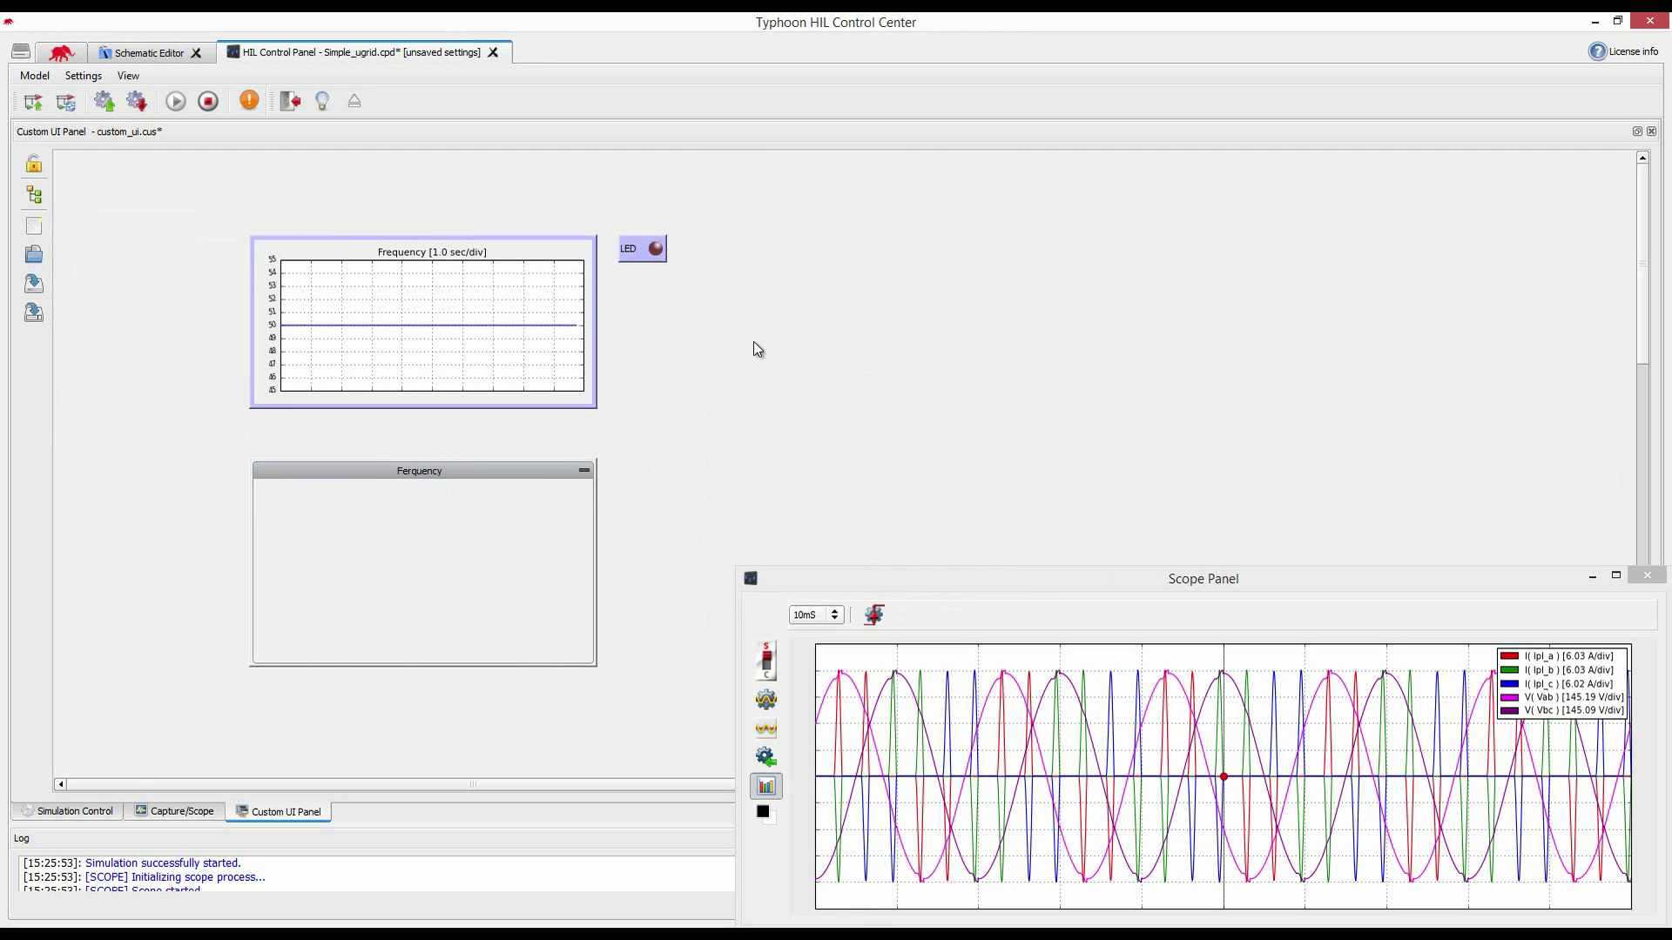
left_click_drag(585, 396, 725, 535)
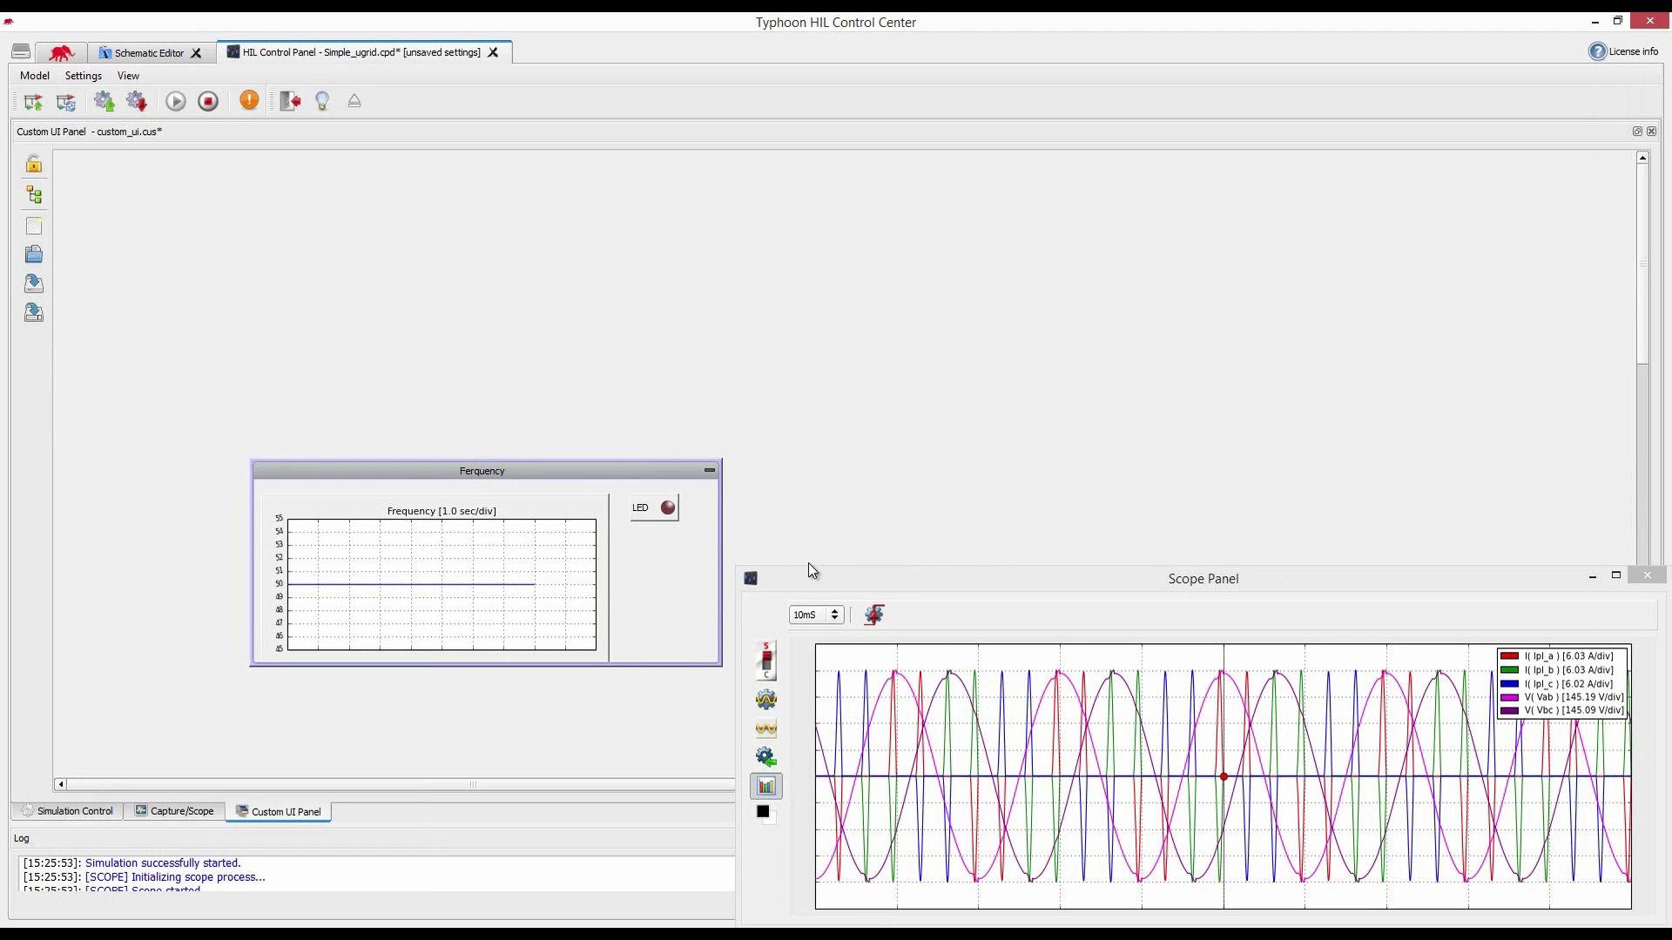
left_click(336, 401)
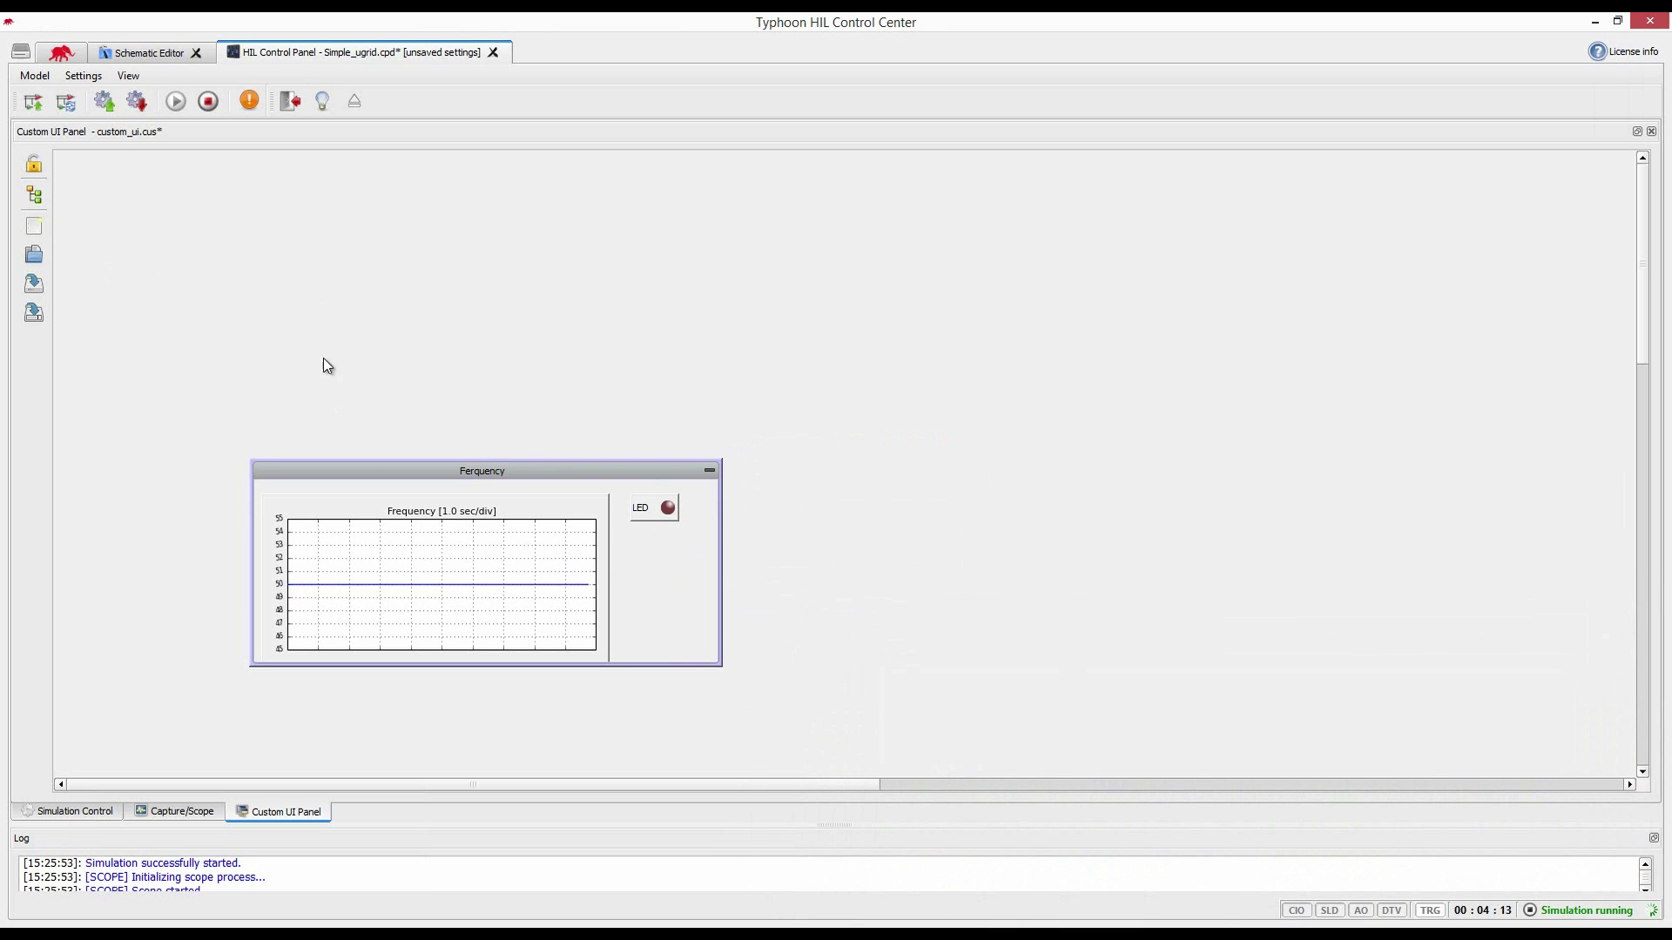
Load the ctrl_panel.cus custom panel and begin editing Source 2's real power reference
left_click(34, 261)
double_click(201, 160)
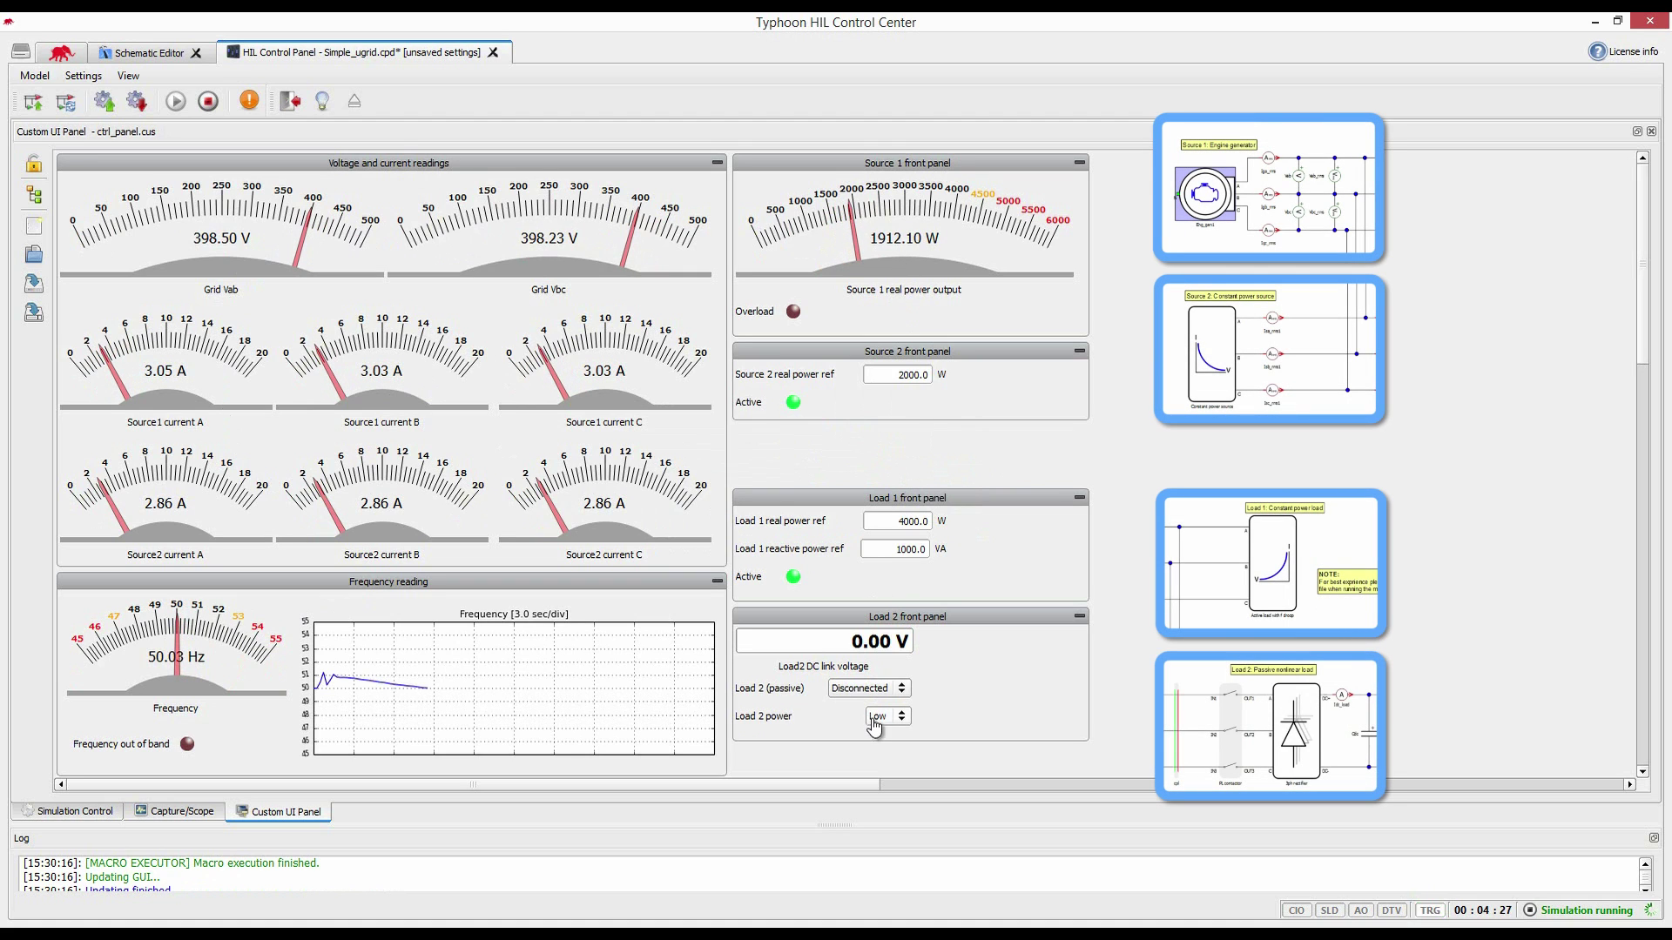
double_click(906, 374)
Set the Source 2 power reference to 2400 W and Load 1 real power to 4500 W
type("2400")
key("Return")
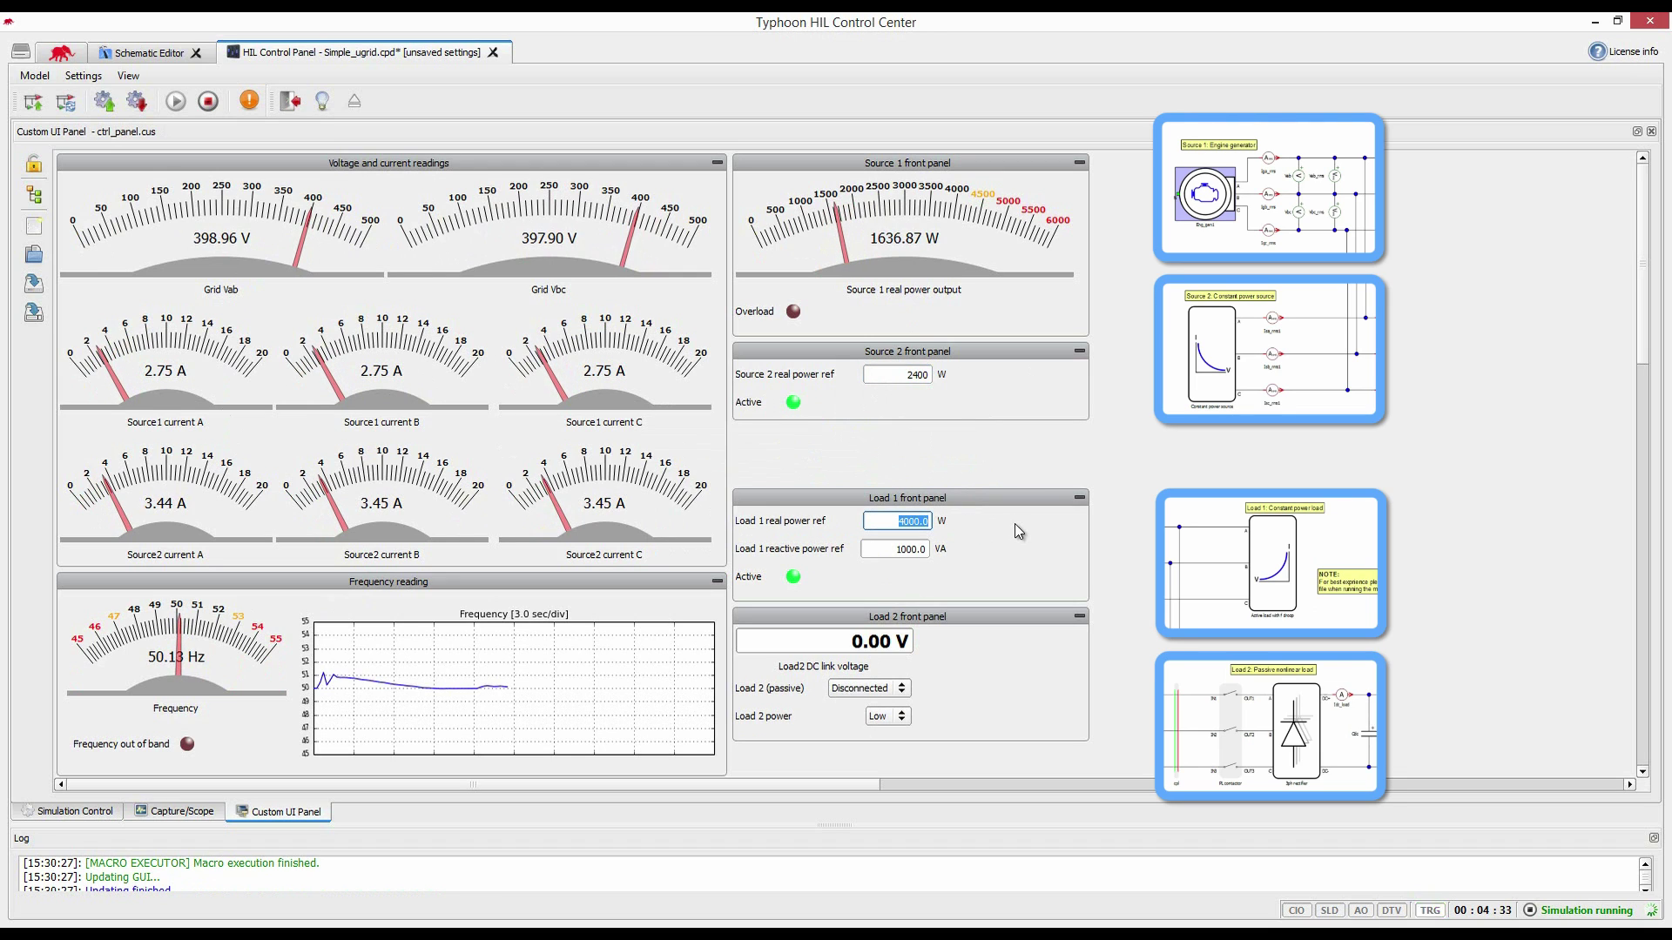
type("4500")
key("Return")
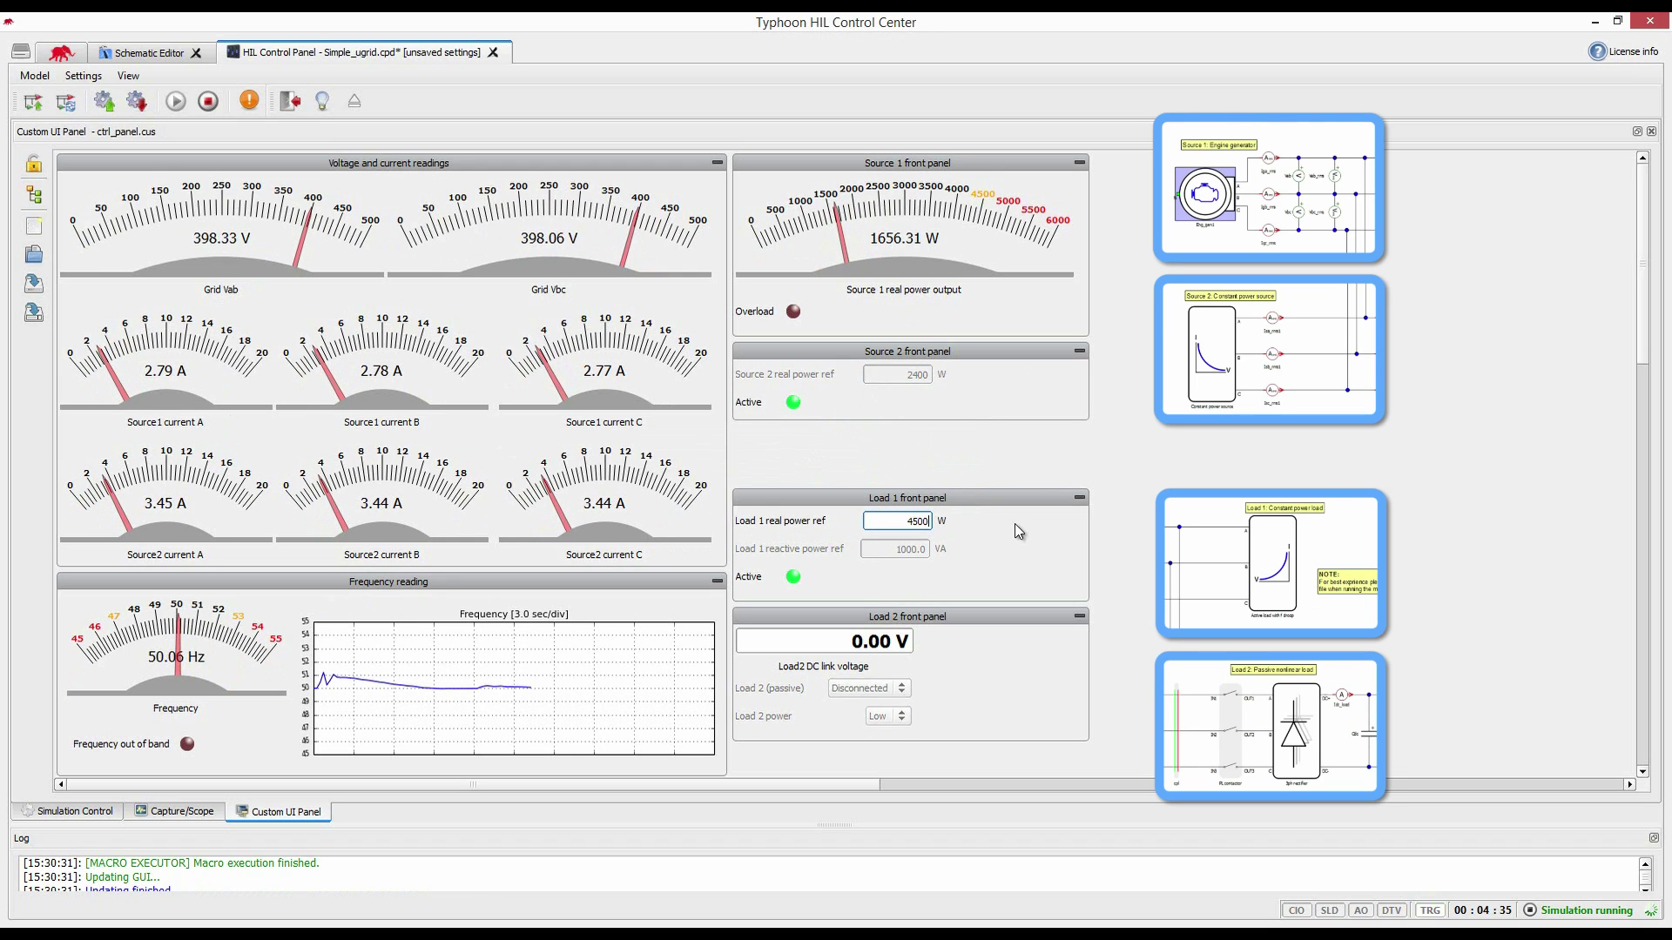
Connect passive Load 2 at Low power, then start opening a schematic in the Schematic Editor
left_click(903, 694)
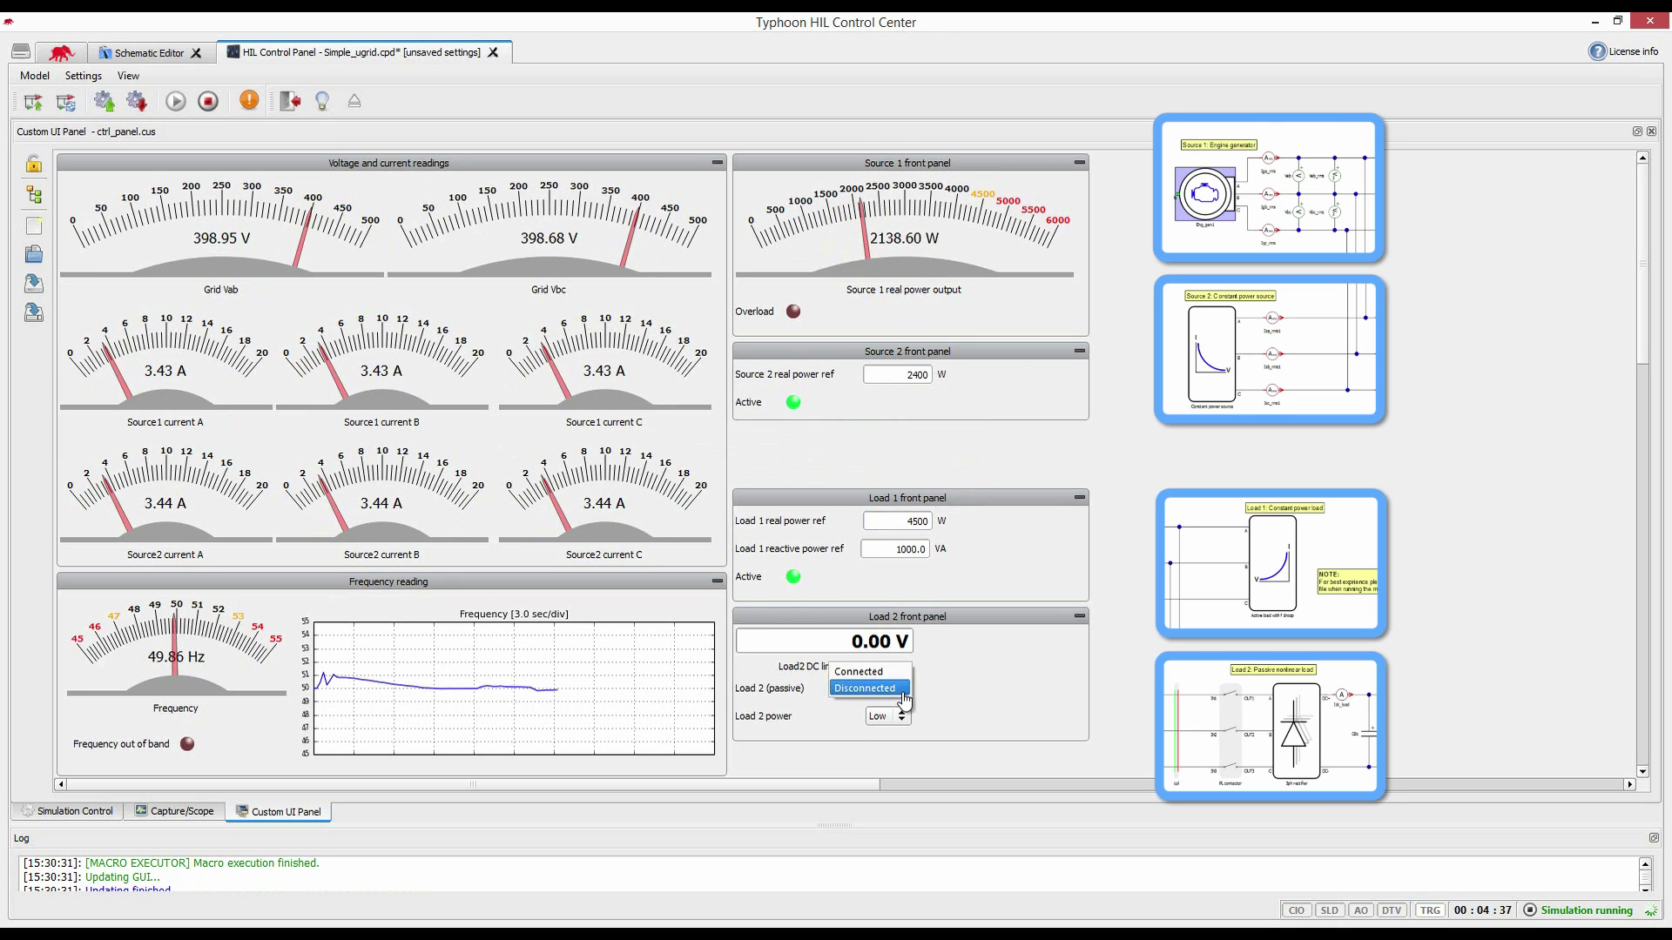
left_click(894, 666)
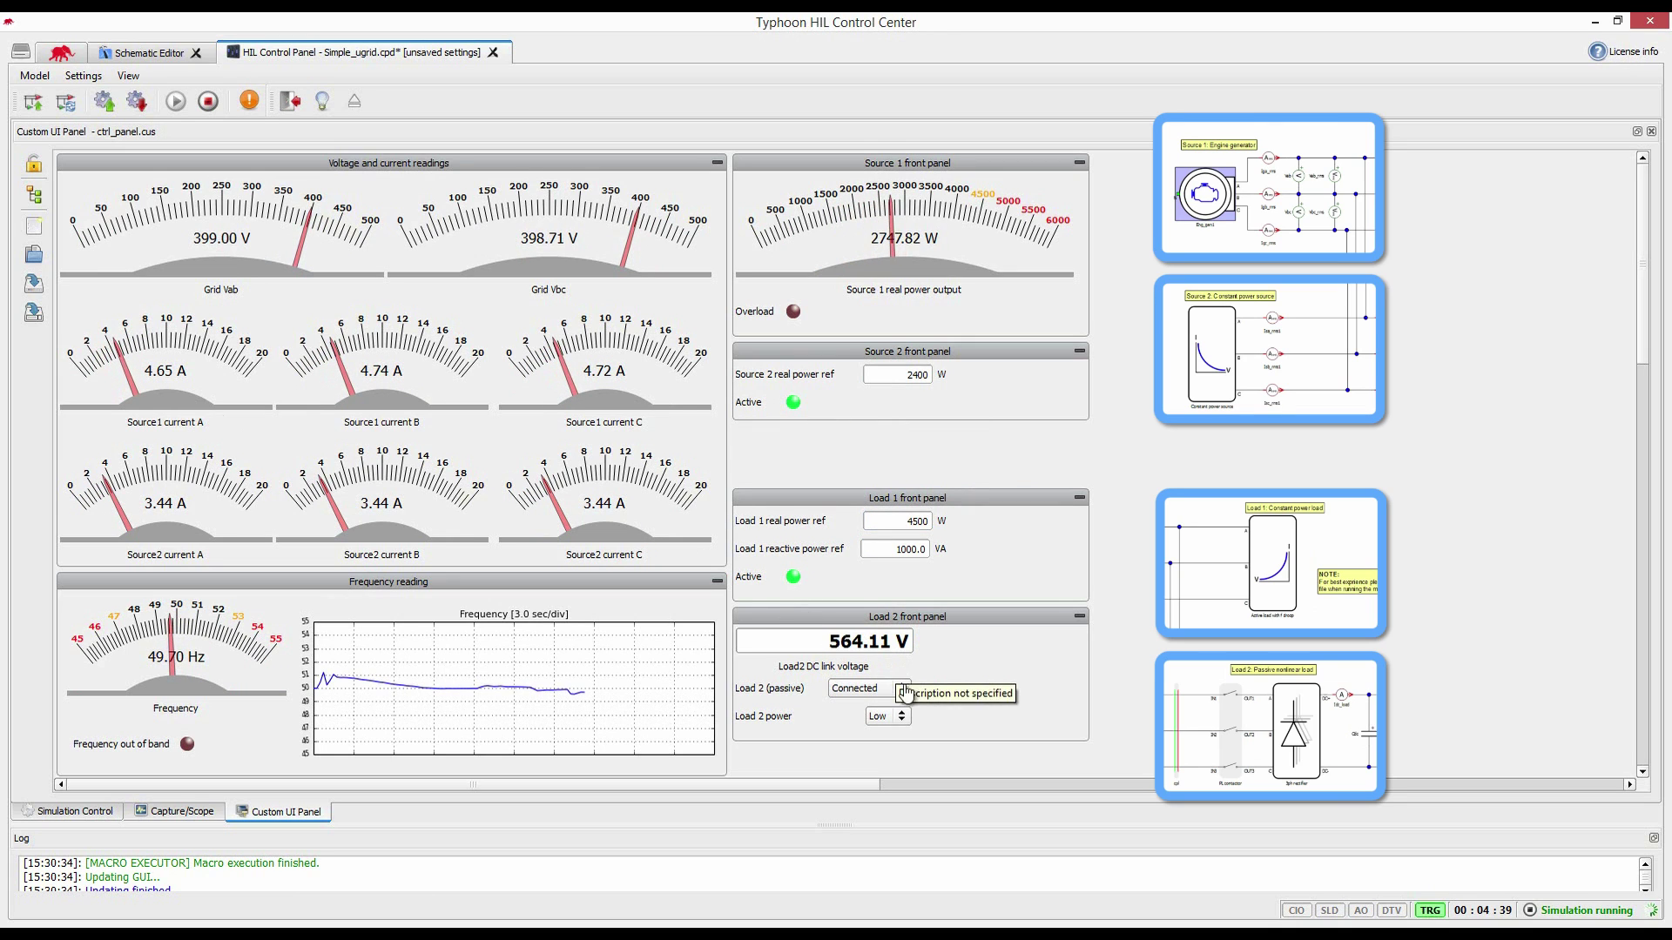
left_click(906, 723)
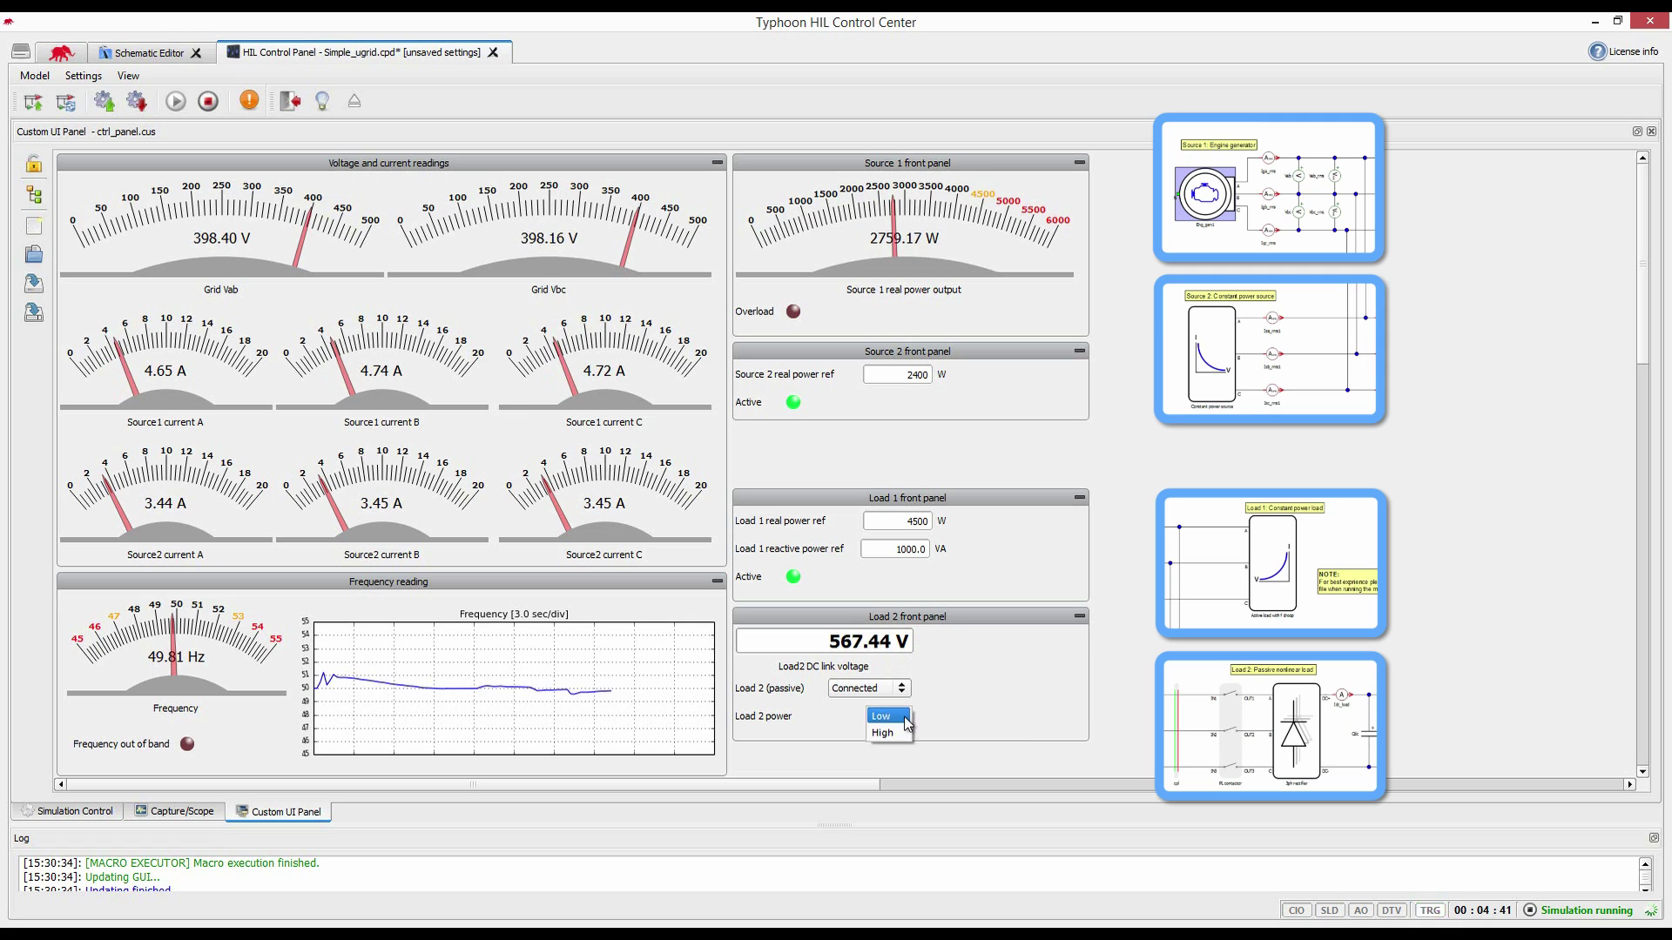
left_click(903, 732)
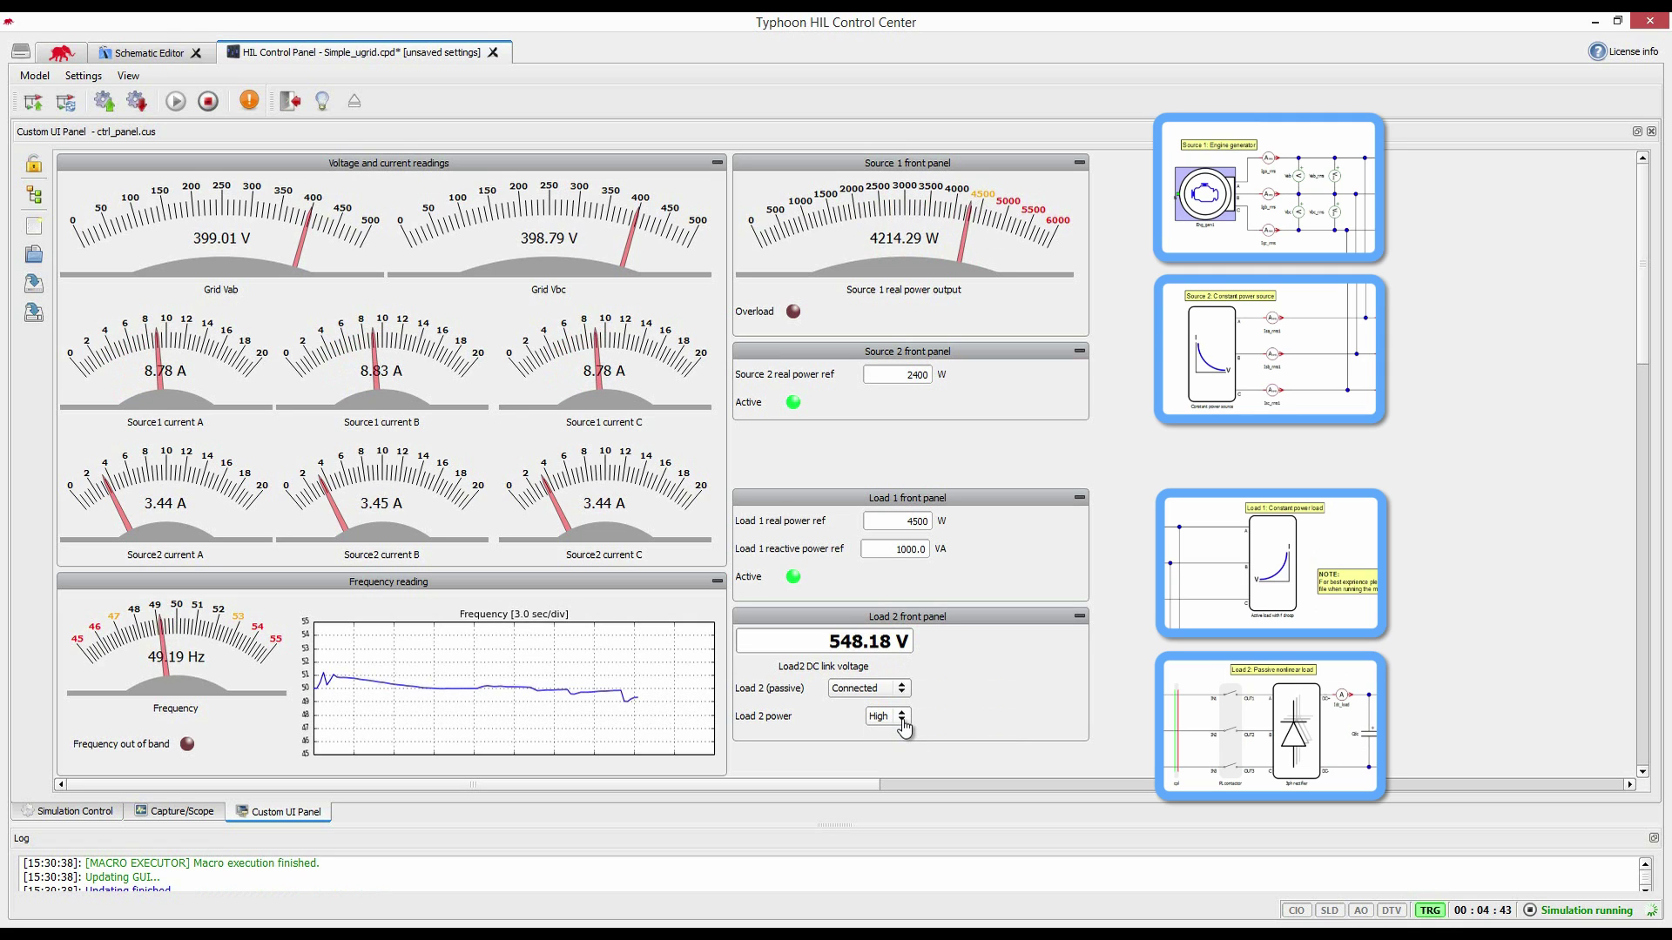
left_click(903, 722)
left_click(905, 701)
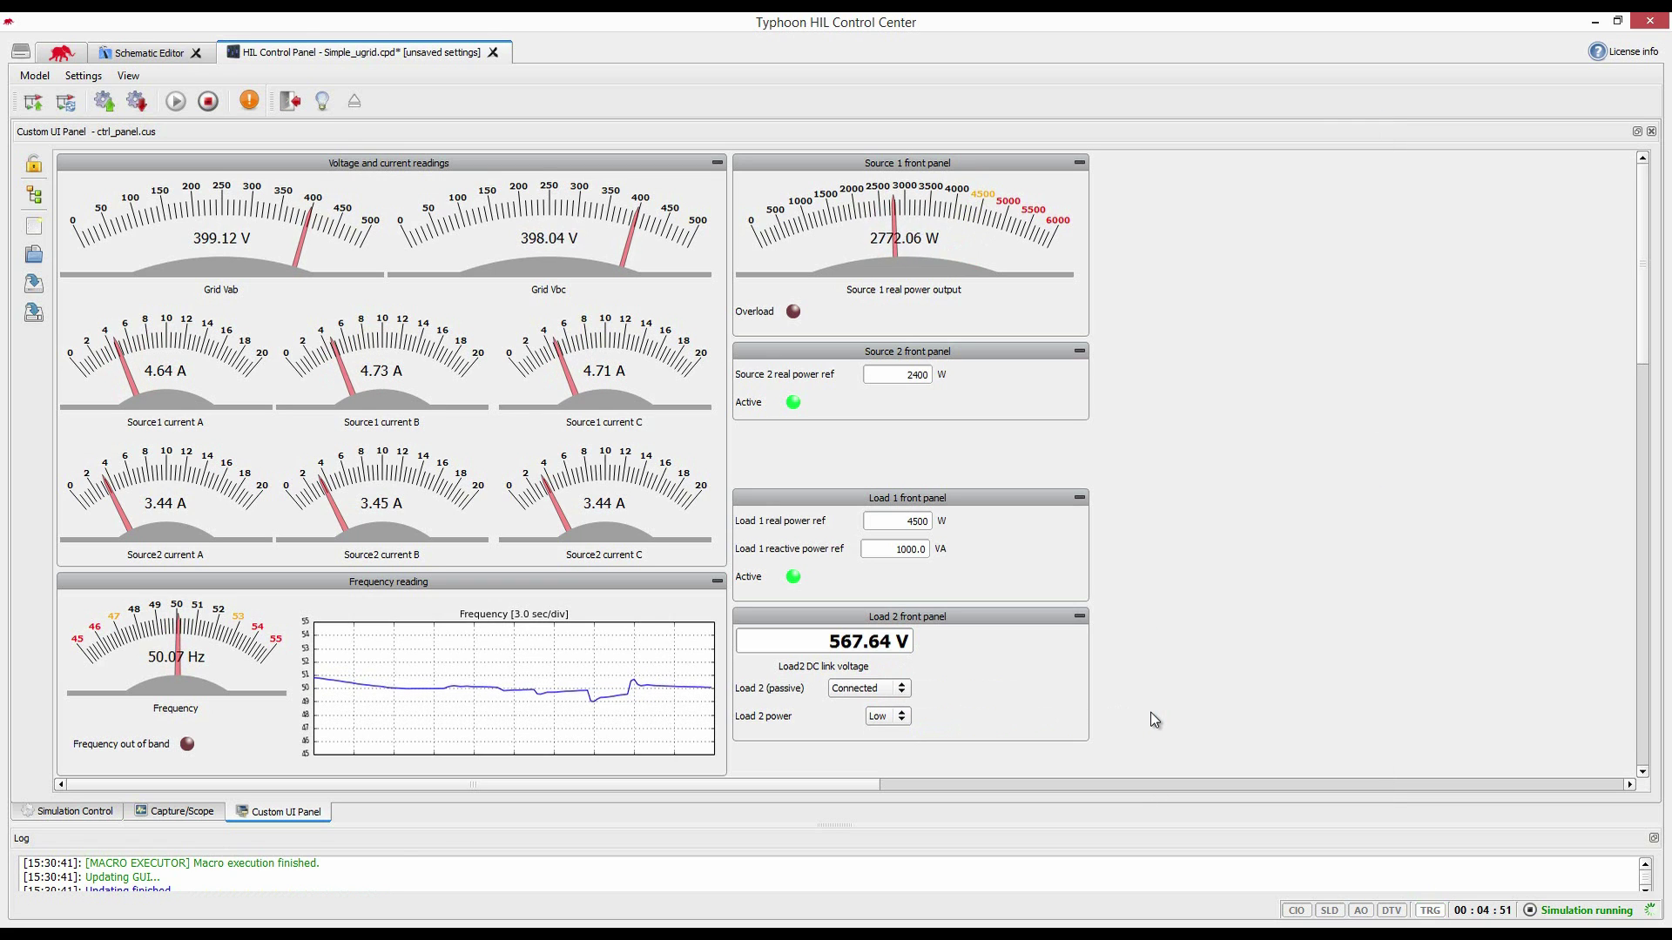
left_click(144, 53)
left_click(68, 102)
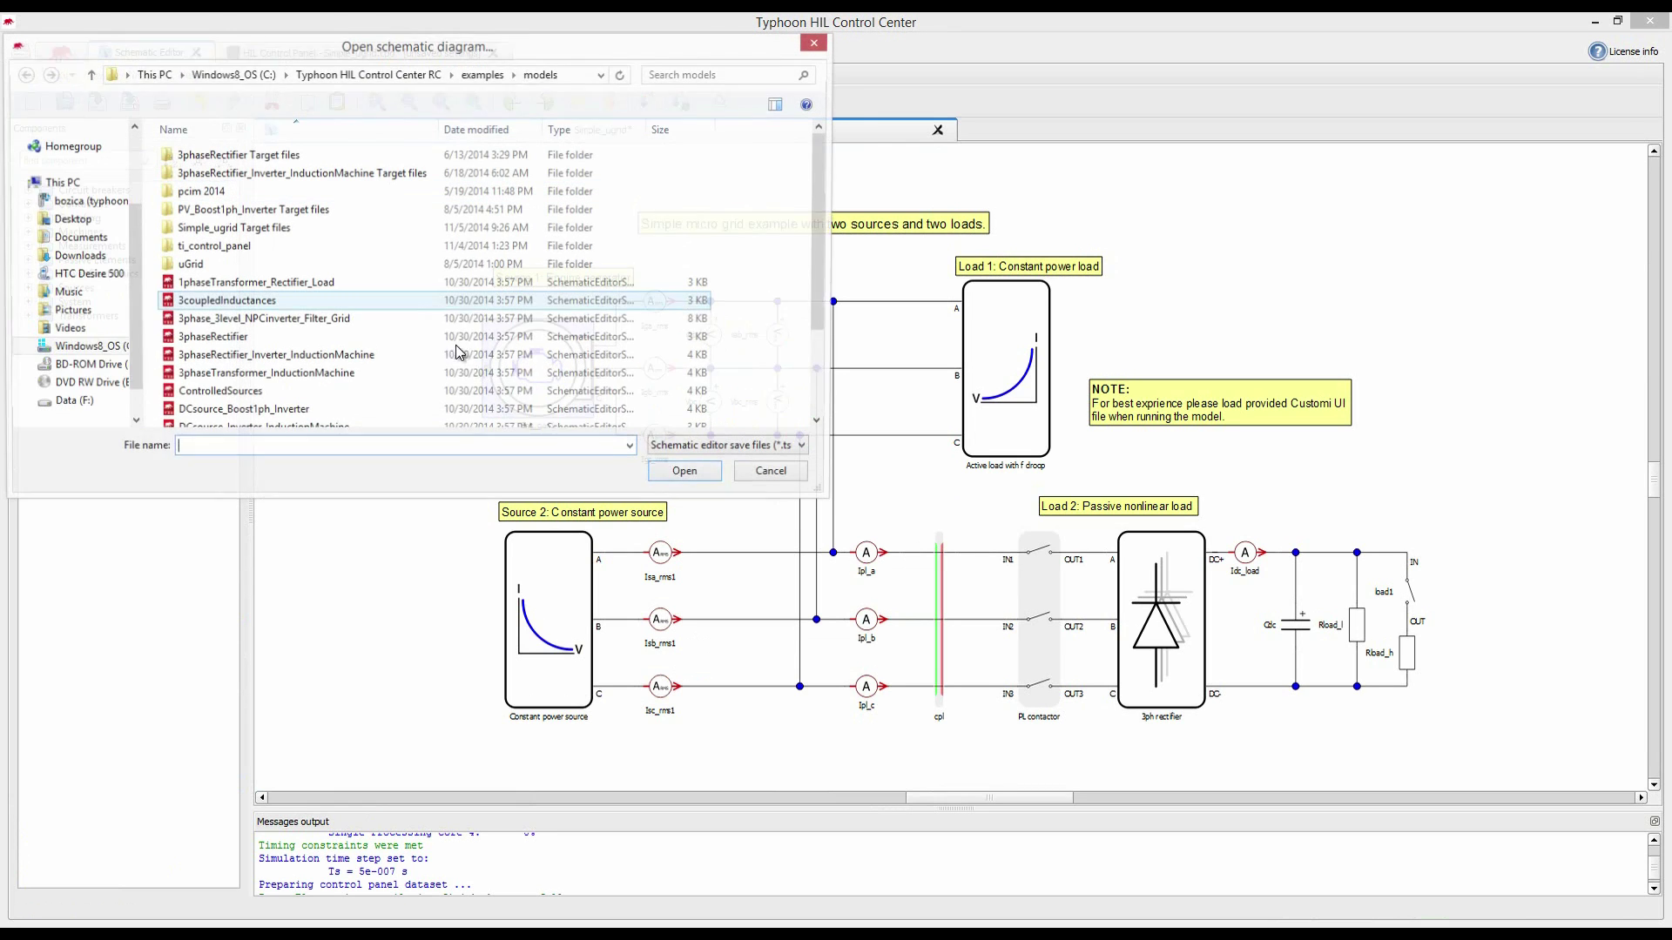
Open Simple_ugrid_mod.tse from the recently used paths
left_click(632, 448)
left_click(610, 484)
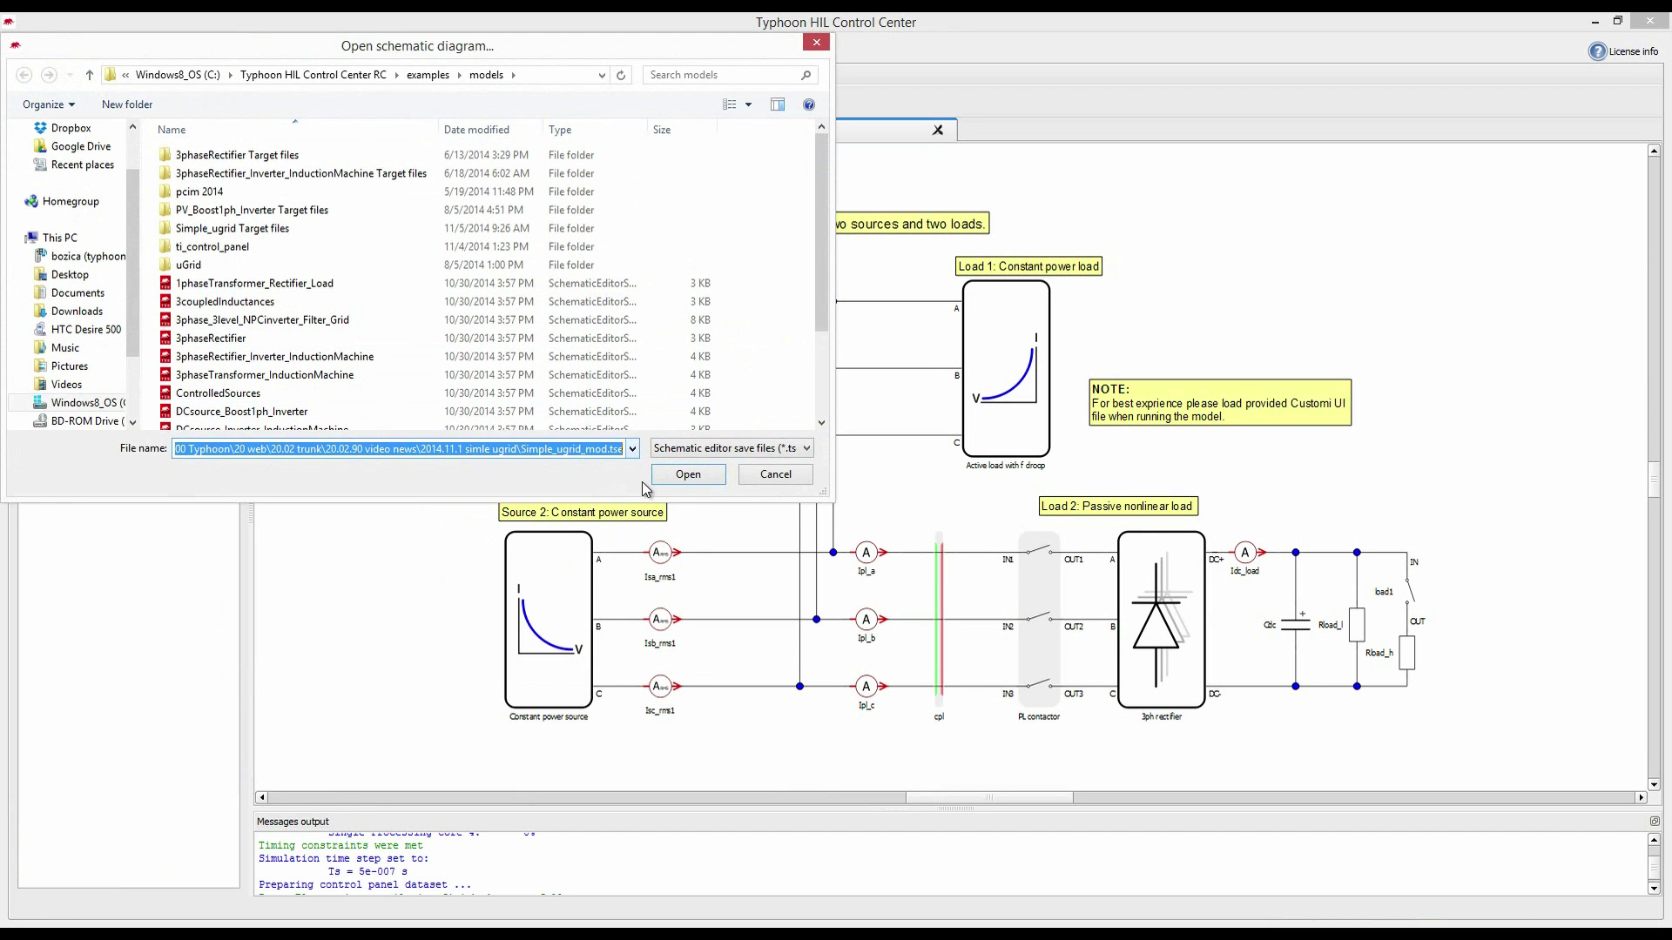
left_click(681, 479)
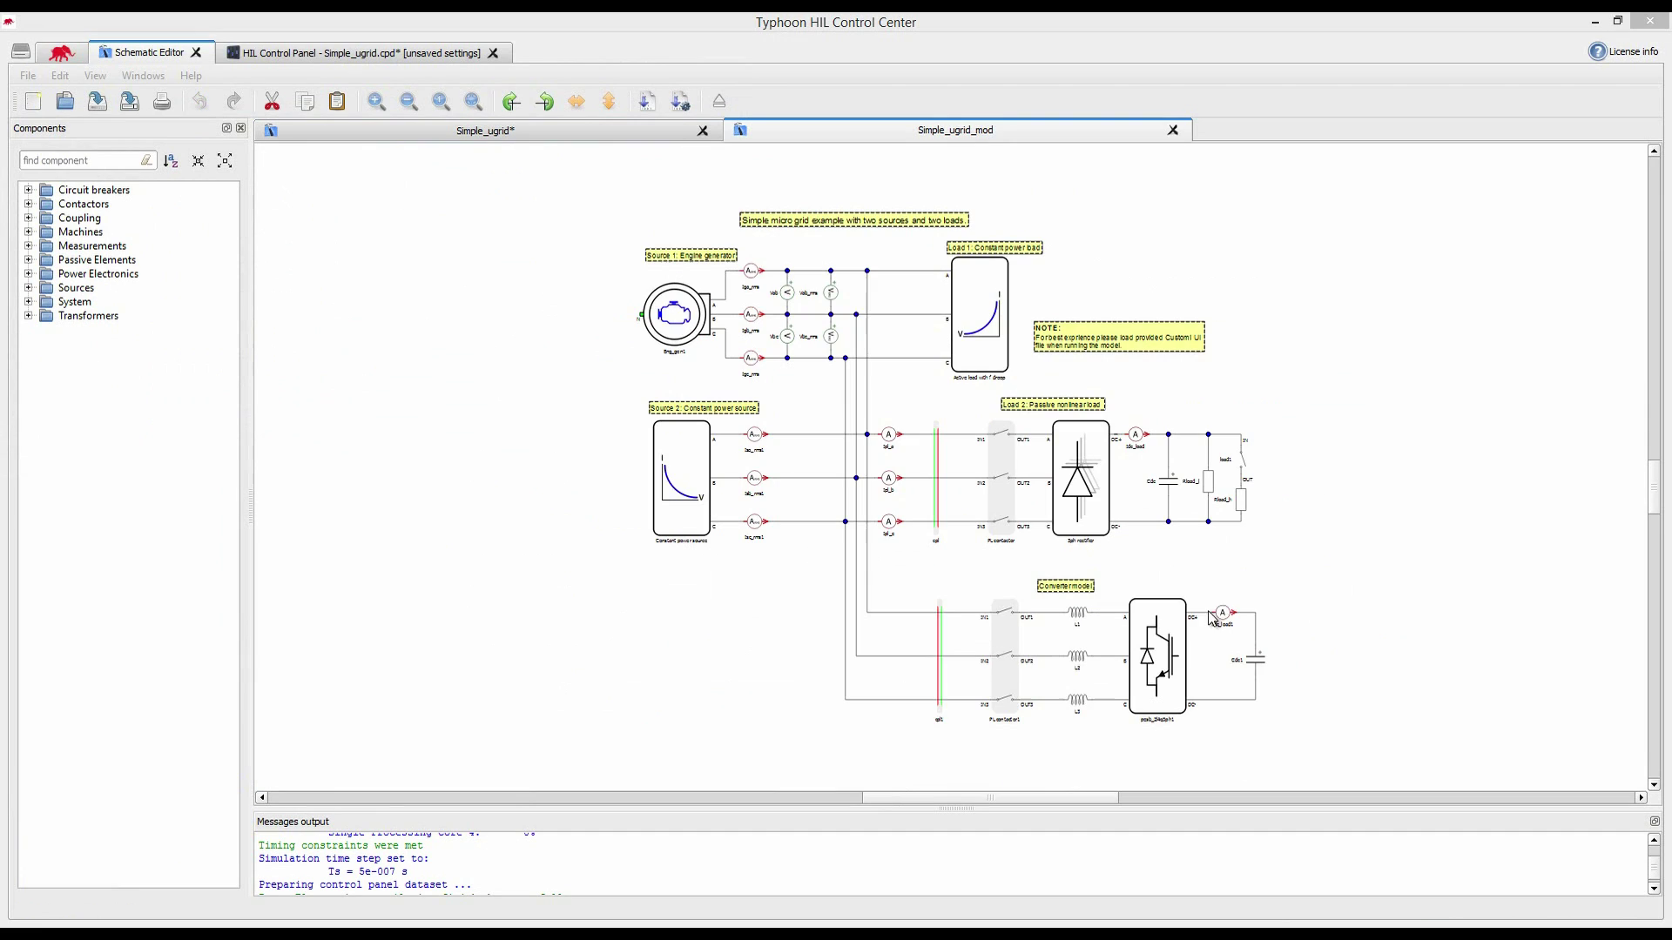
Review and confirm the three-phase inverter's properties, then deselect the converter
double_click(1164, 659)
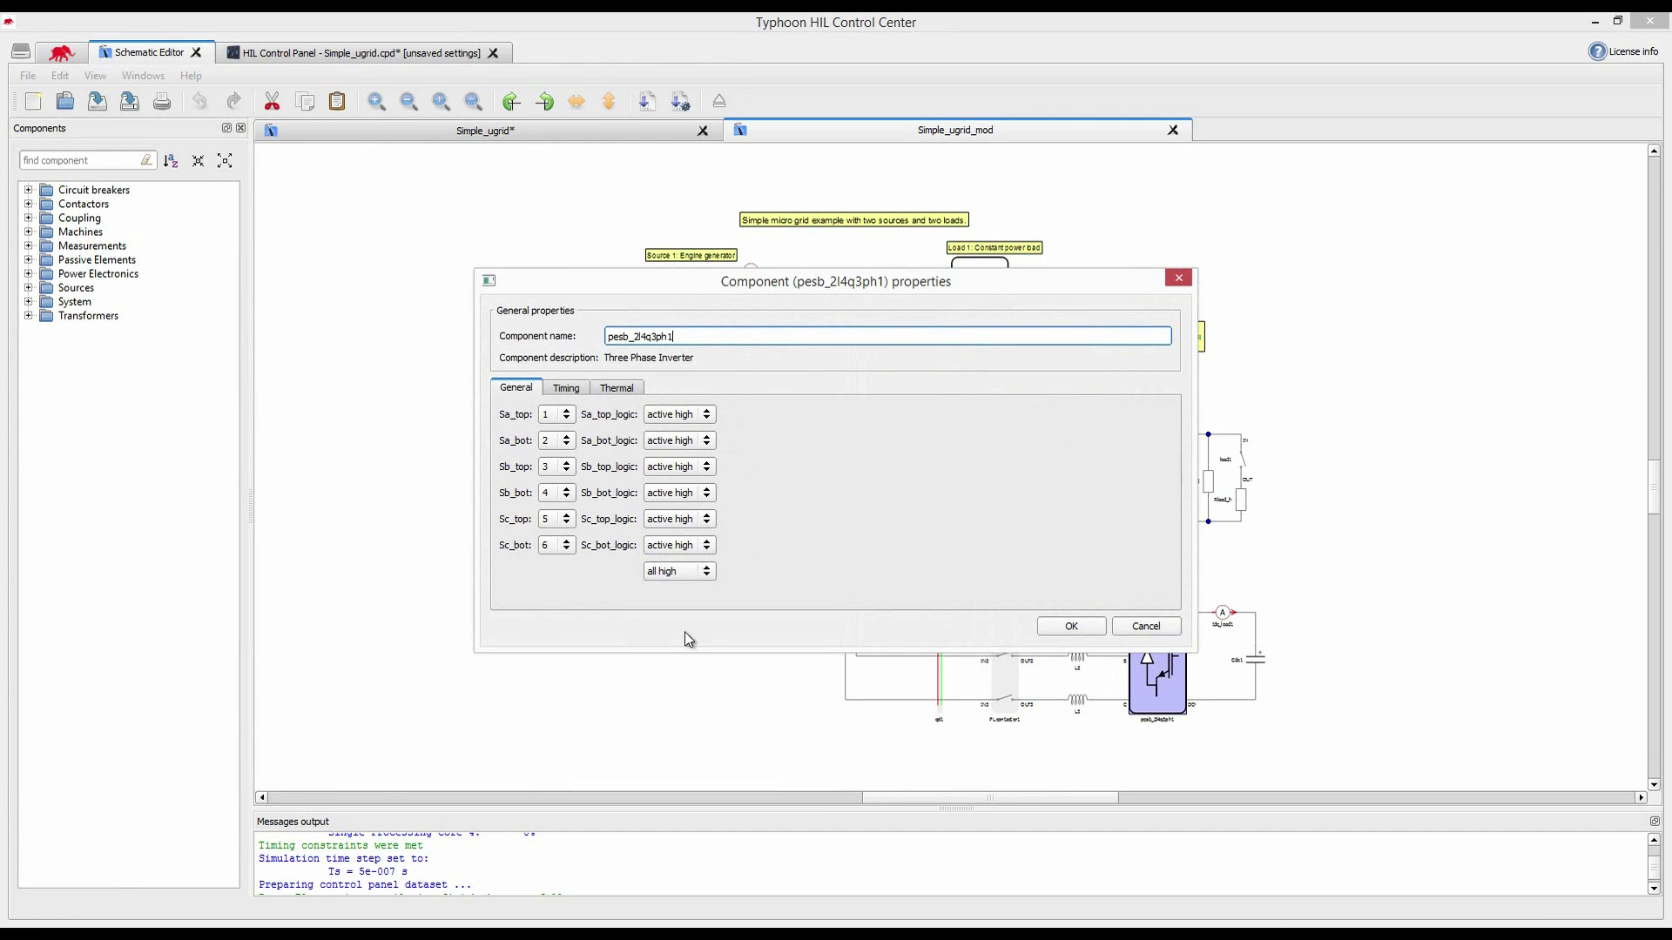
left_click(1046, 633)
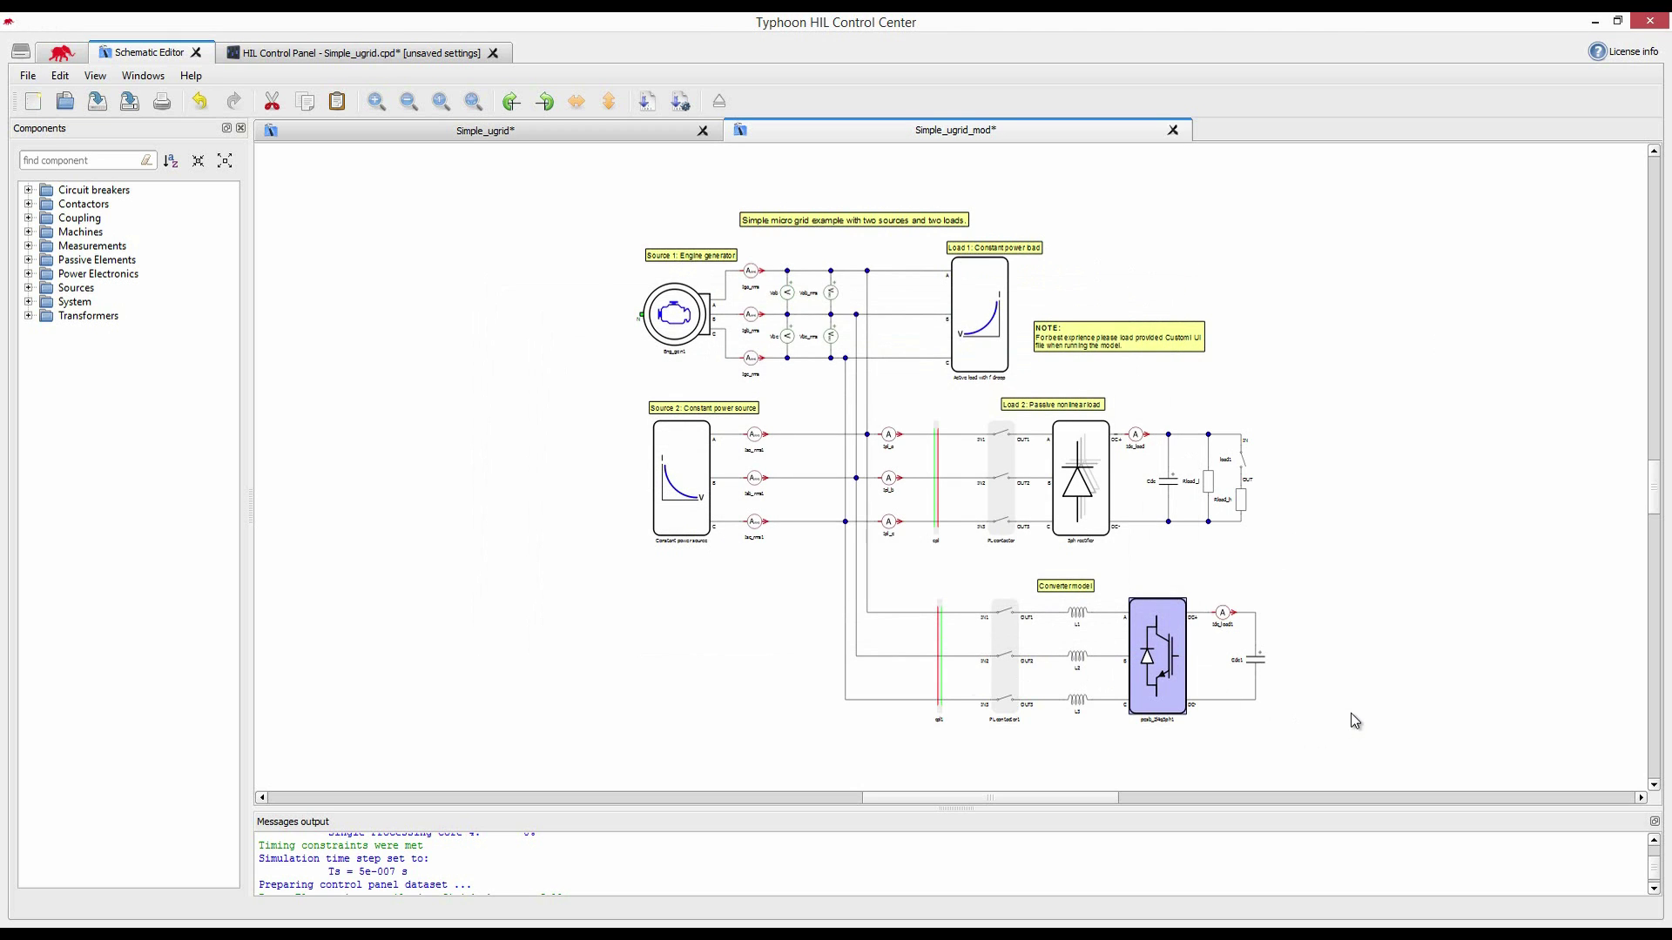
left_click(1411, 619)
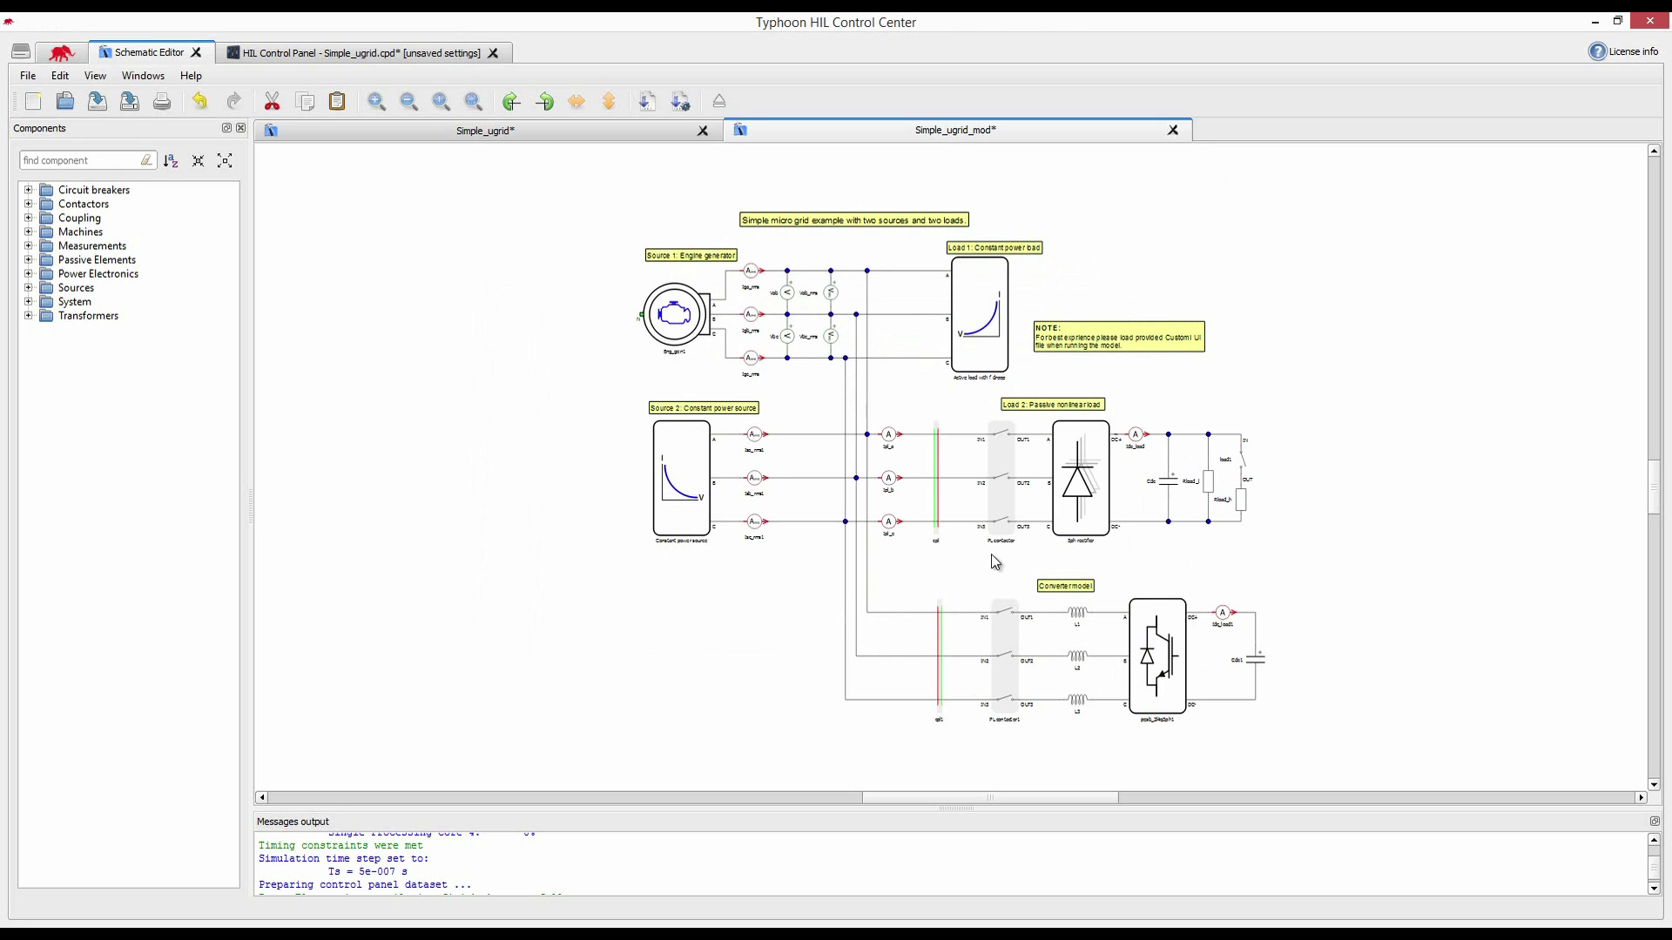
mouse_move(673, 323)
Back on the HIL Control Panel, set the Load 2 (passive) combo to Disconnected
left_click(343, 54)
left_click(881, 696)
left_click(884, 707)
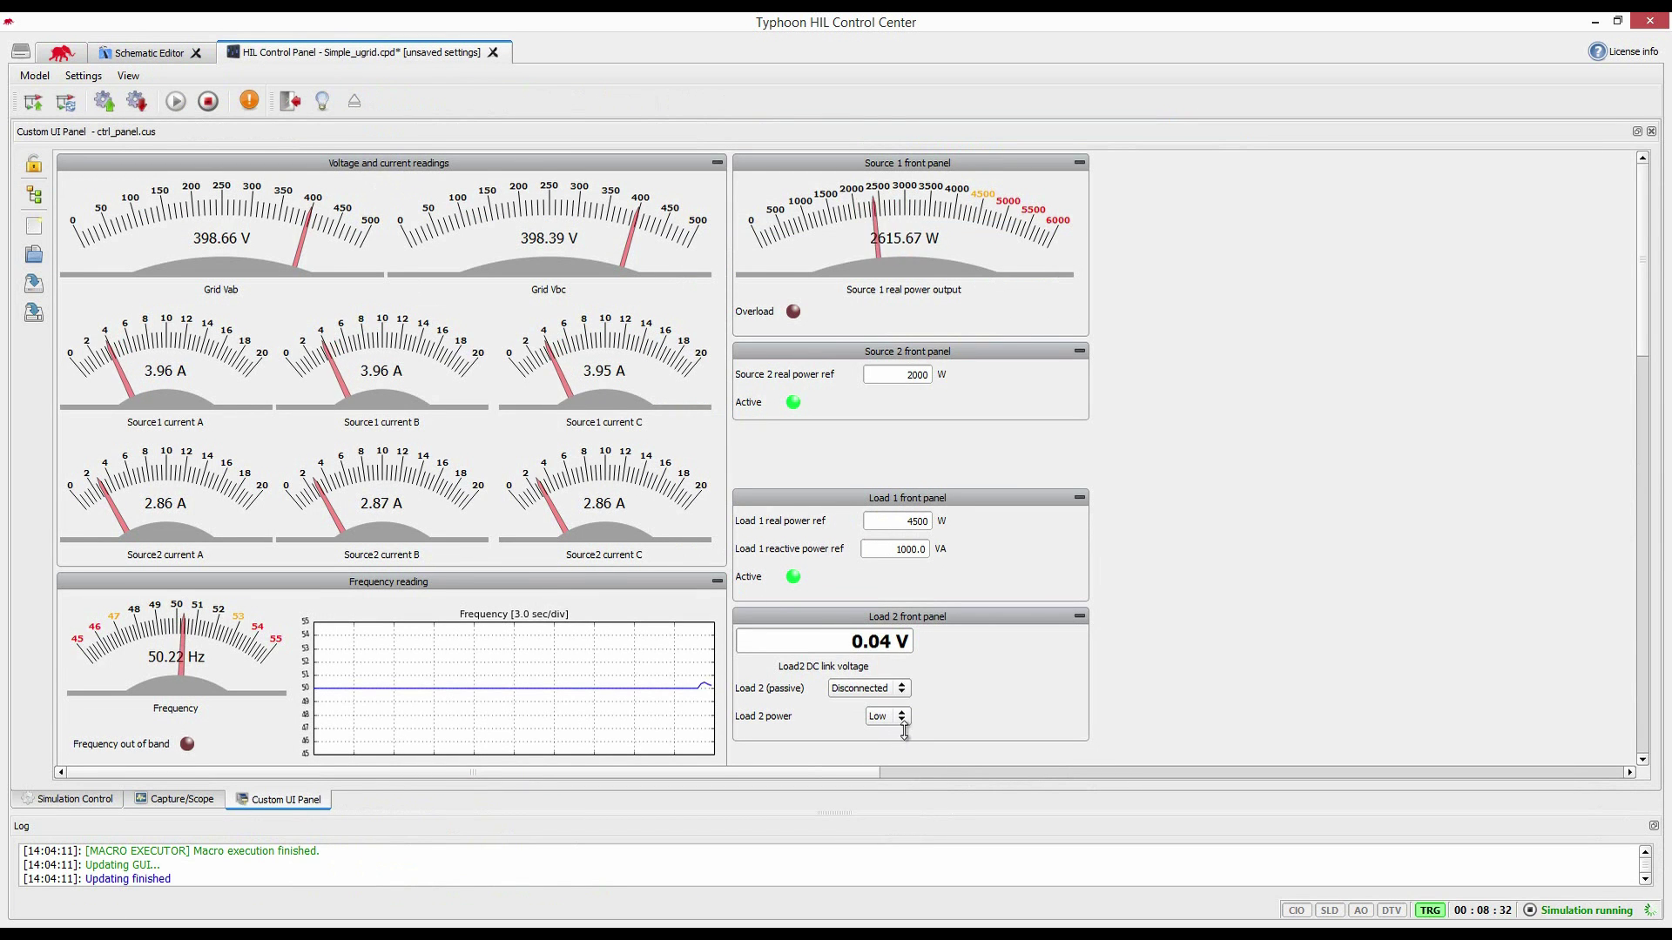